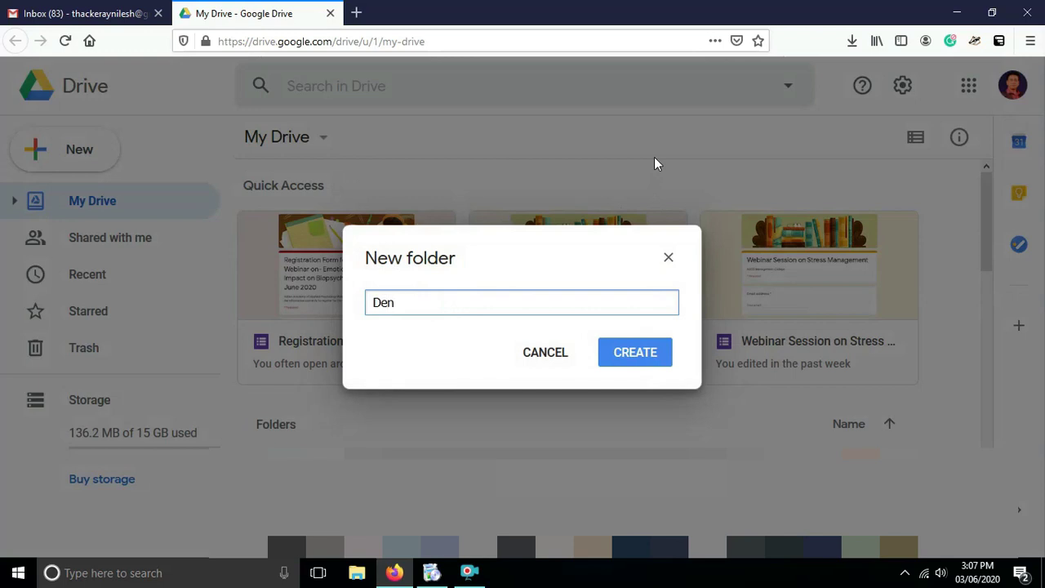
Name the new Drive folder 'Demostration of creation of Google Forms' and create it.
key("BackSpace")
type("mostration of creation of Goo")
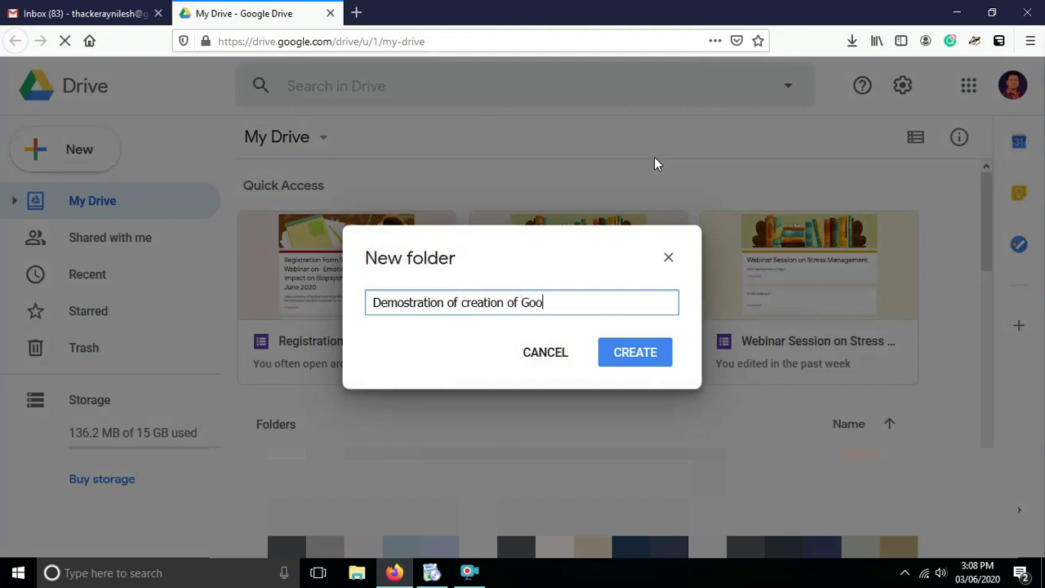
type("gle ")
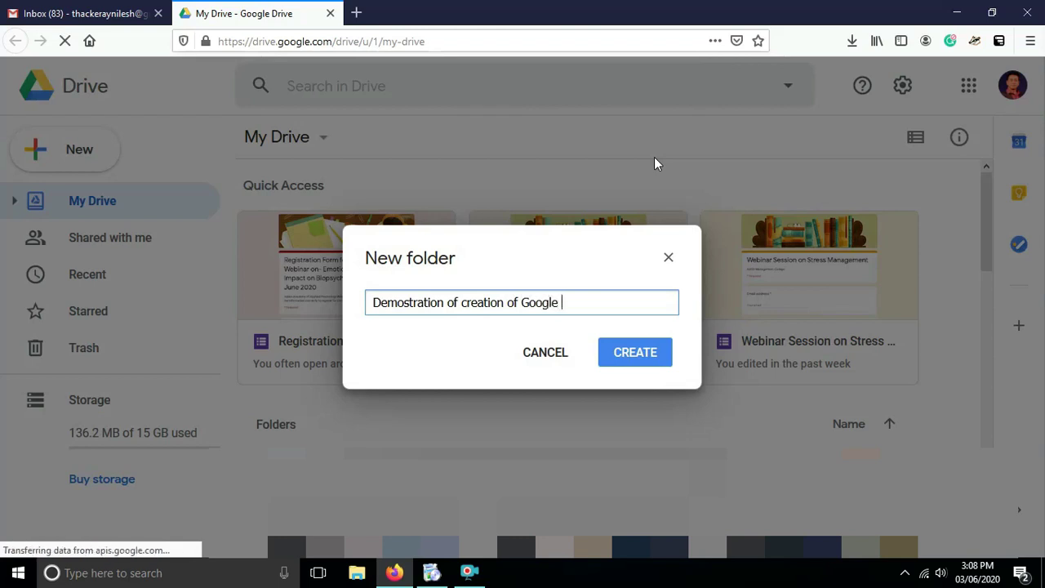
type("Forms")
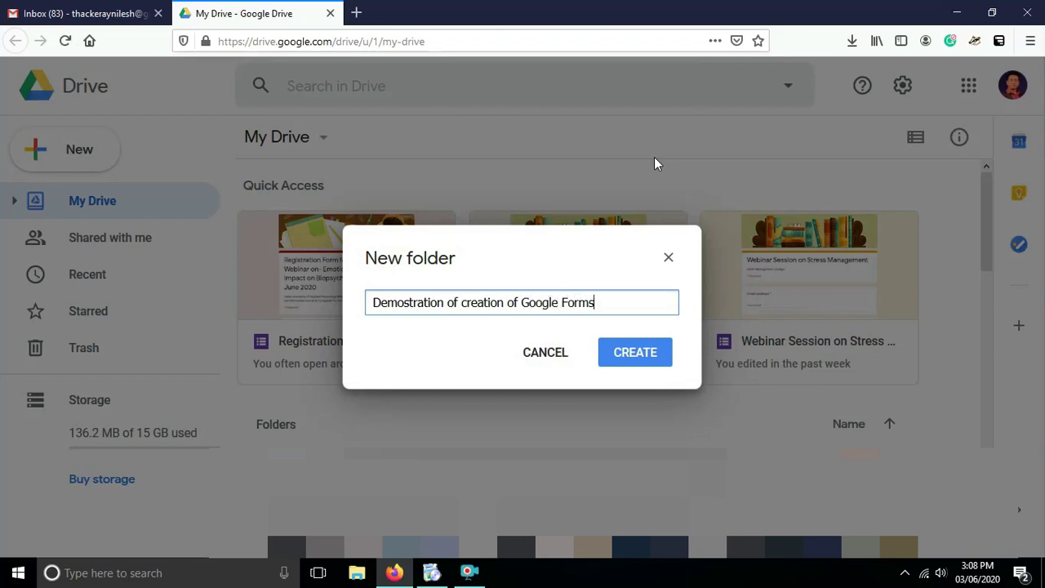
left_click(636, 352)
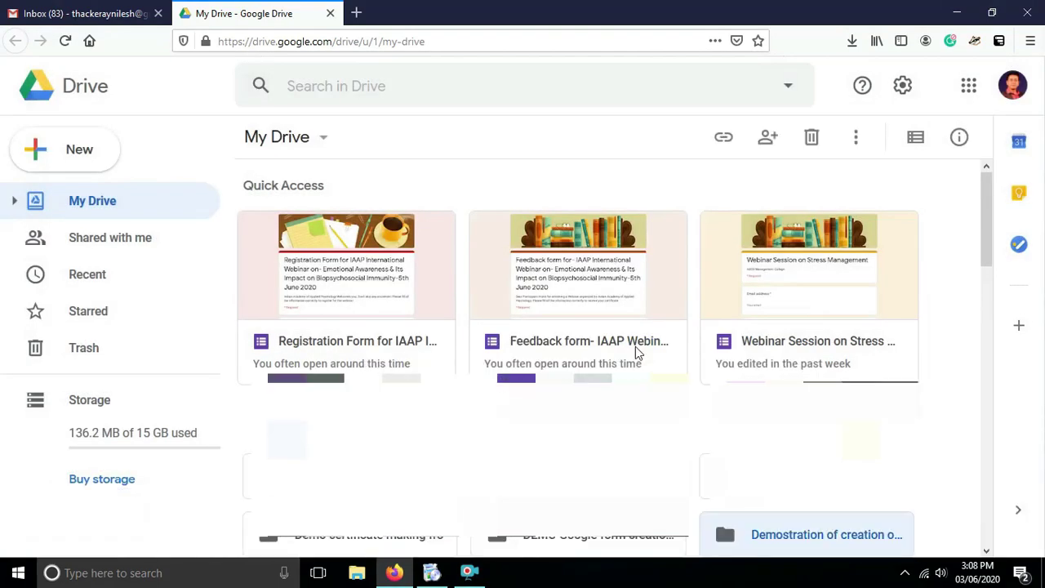
Open the new folder and create a blank Google Form inside it.
left_click_drag(985, 261, 989, 324)
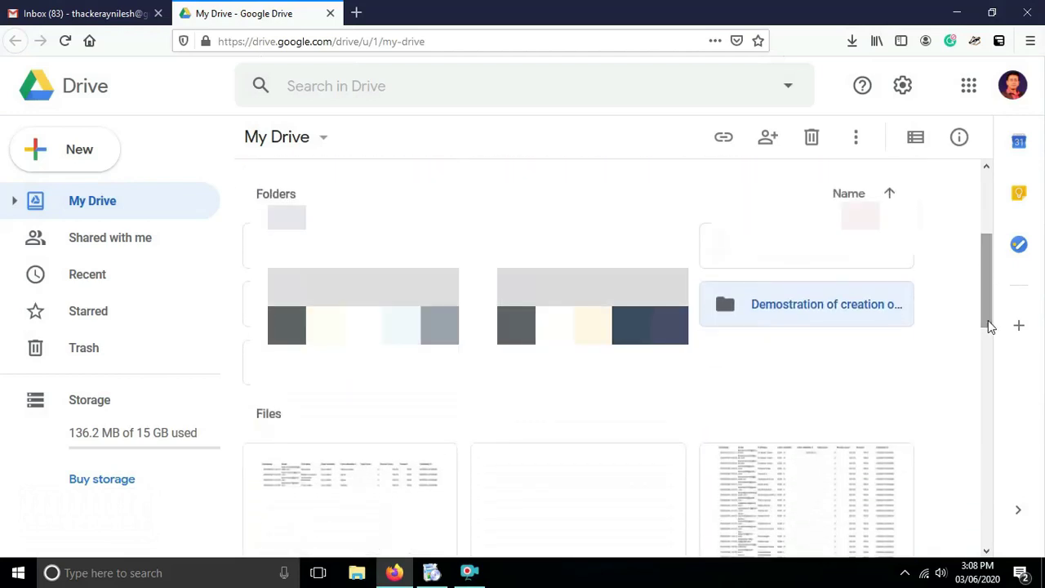
double_click(781, 304)
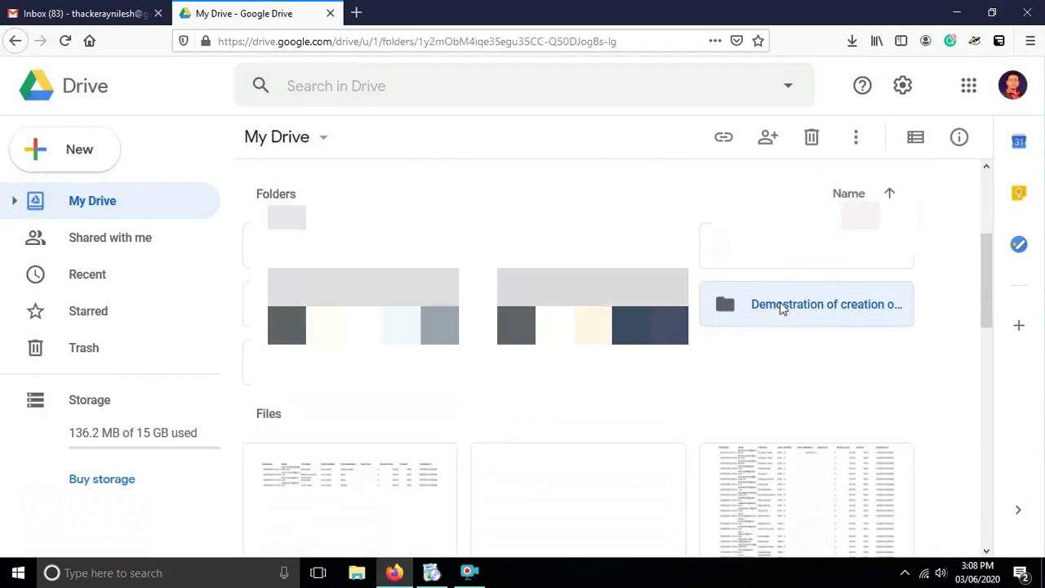
left_click(85, 159)
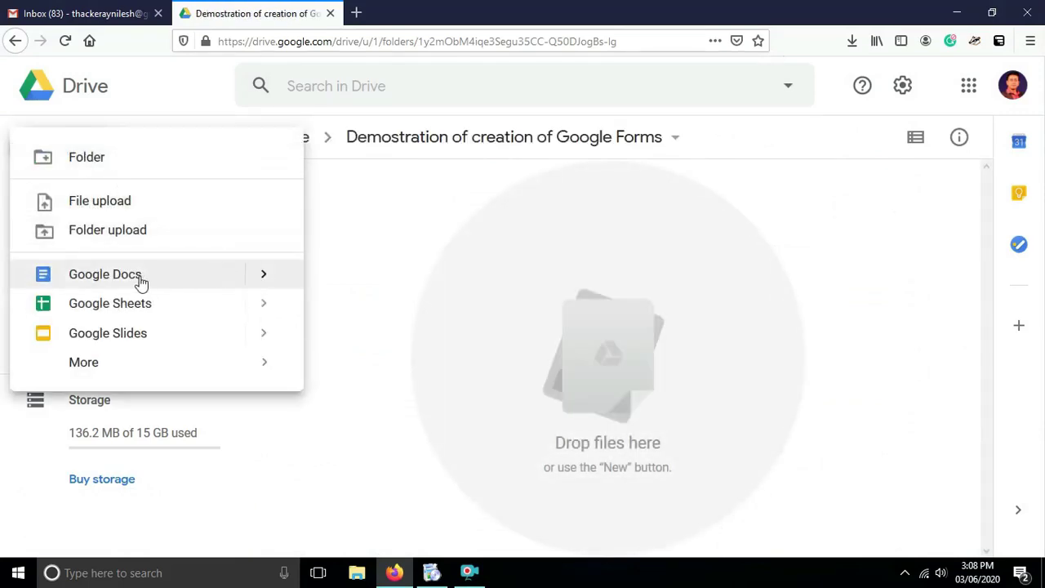
mouse_move(97, 370)
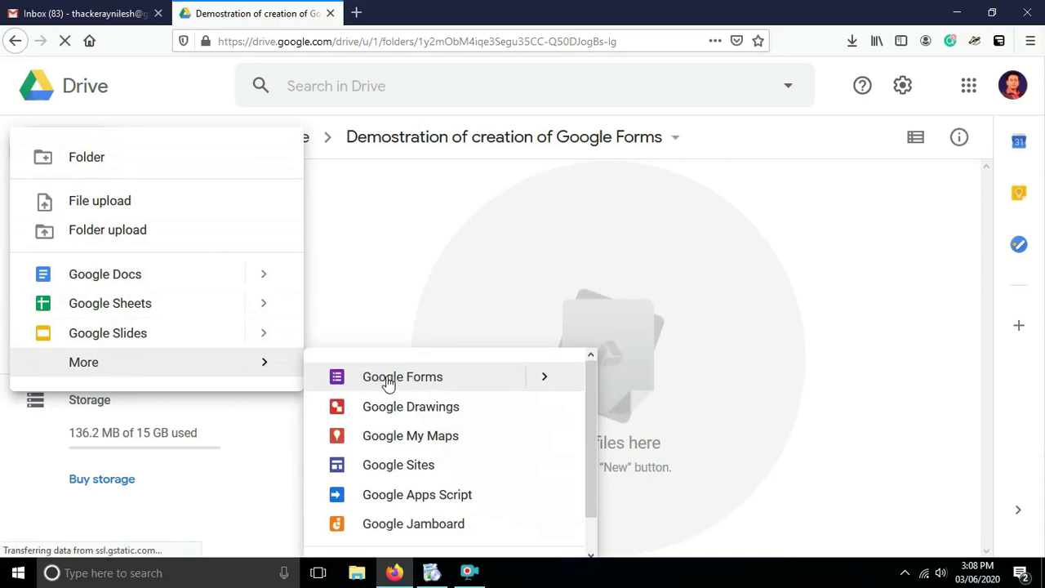
left_click(388, 381)
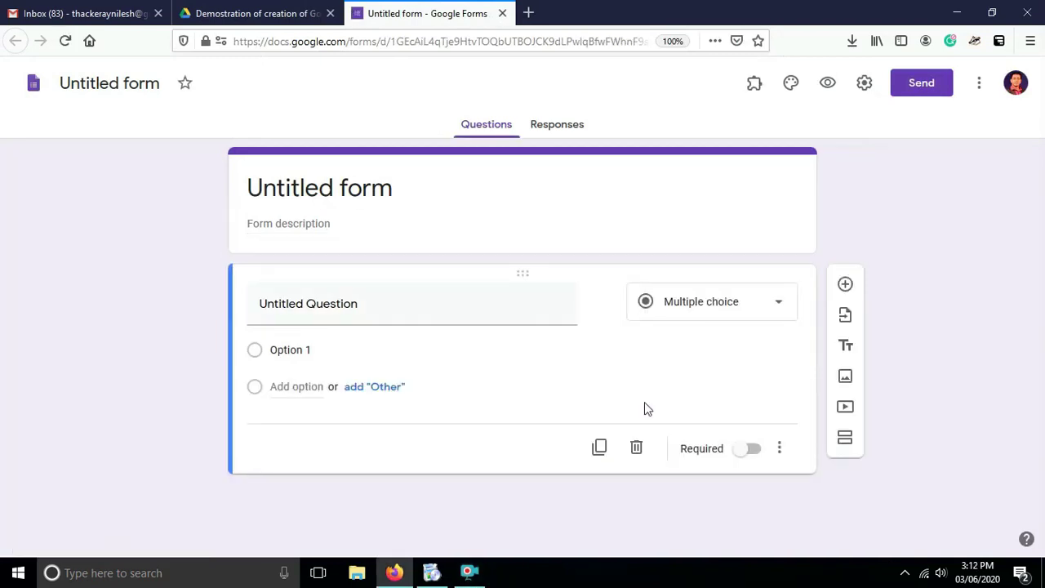
Title the form 'Registration of the Webinar'.
left_click(387, 194)
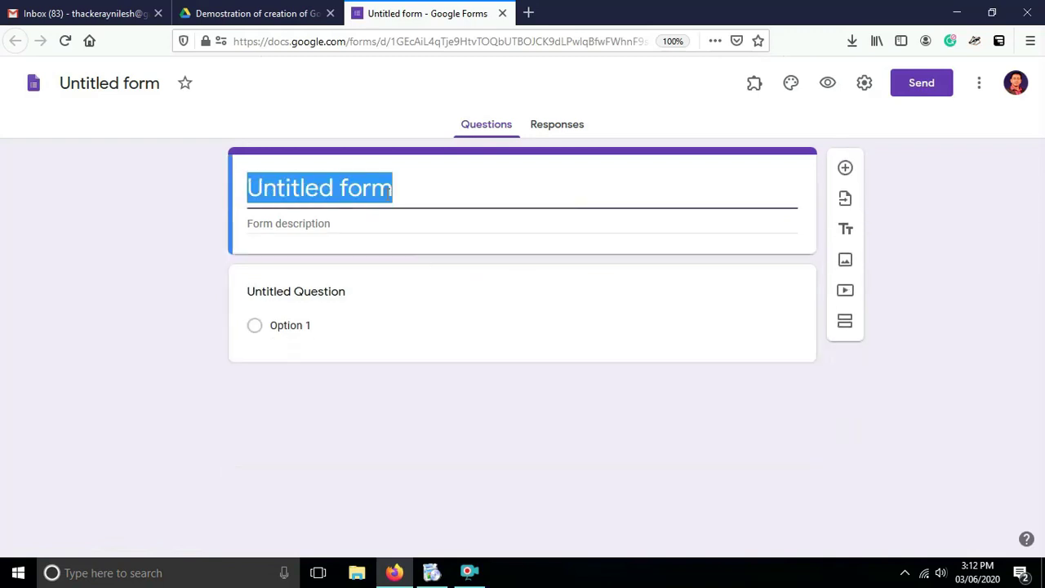
type("Dem")
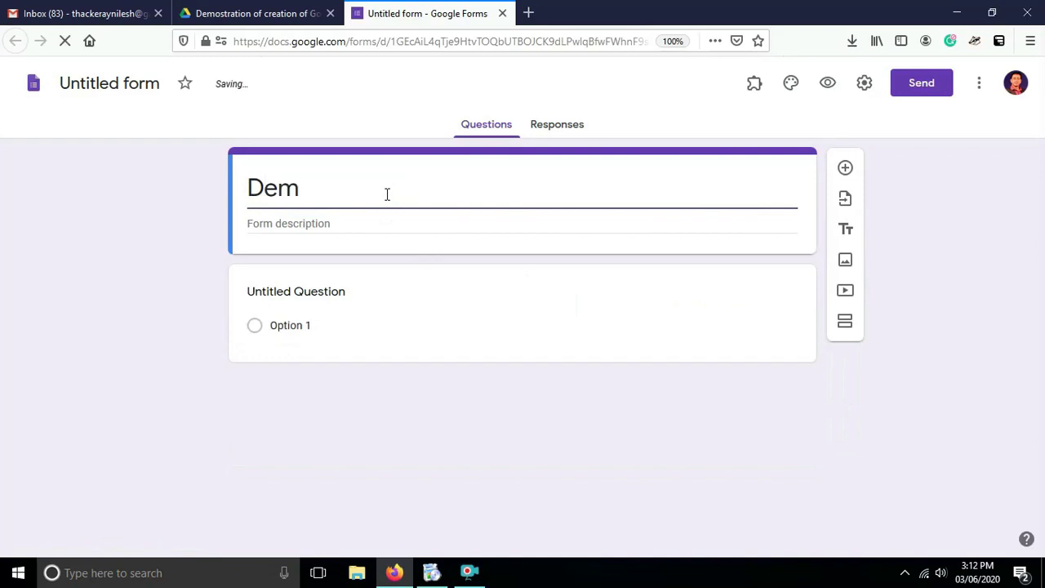
key("BackSpace")
key("BackSpace")
key("BackSpace")
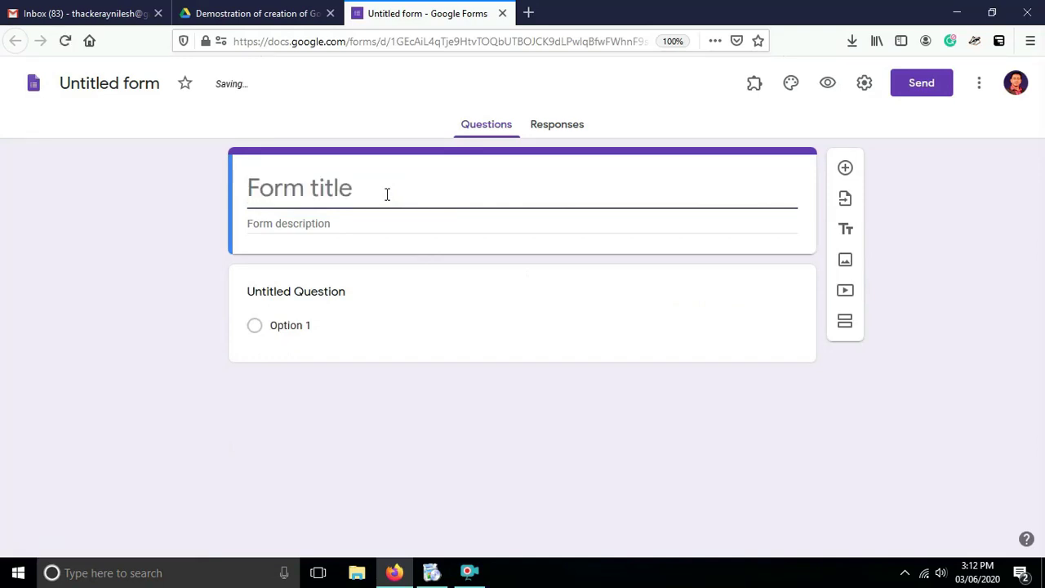
type("Registra")
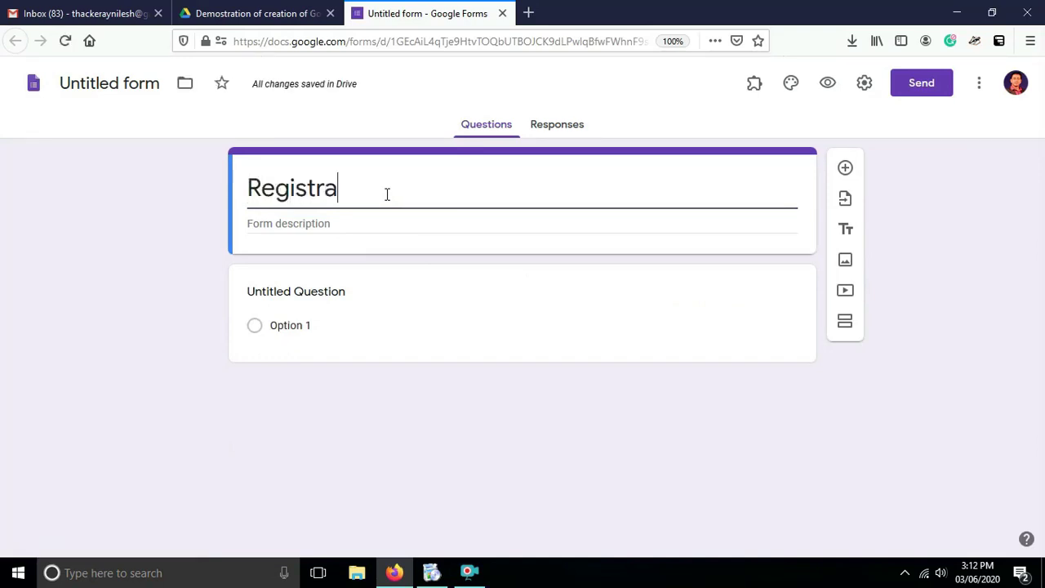
type("tion of th")
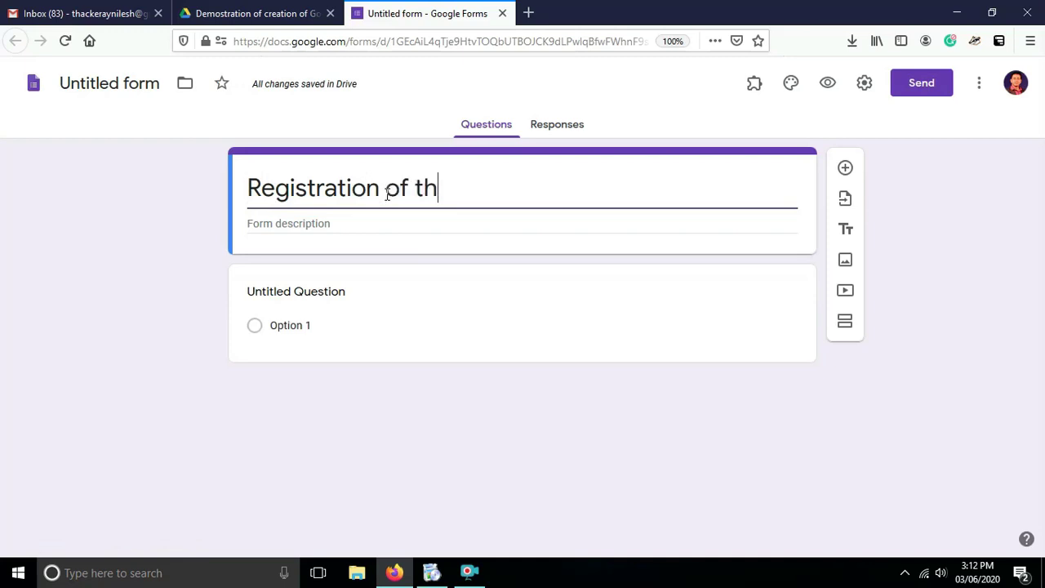
type("e Webi")
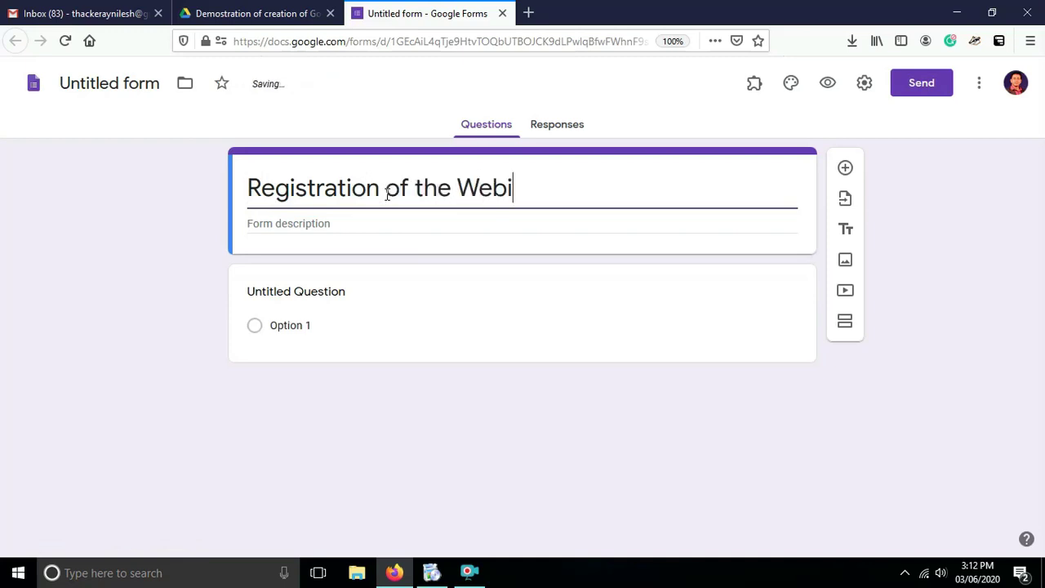
type("nar")
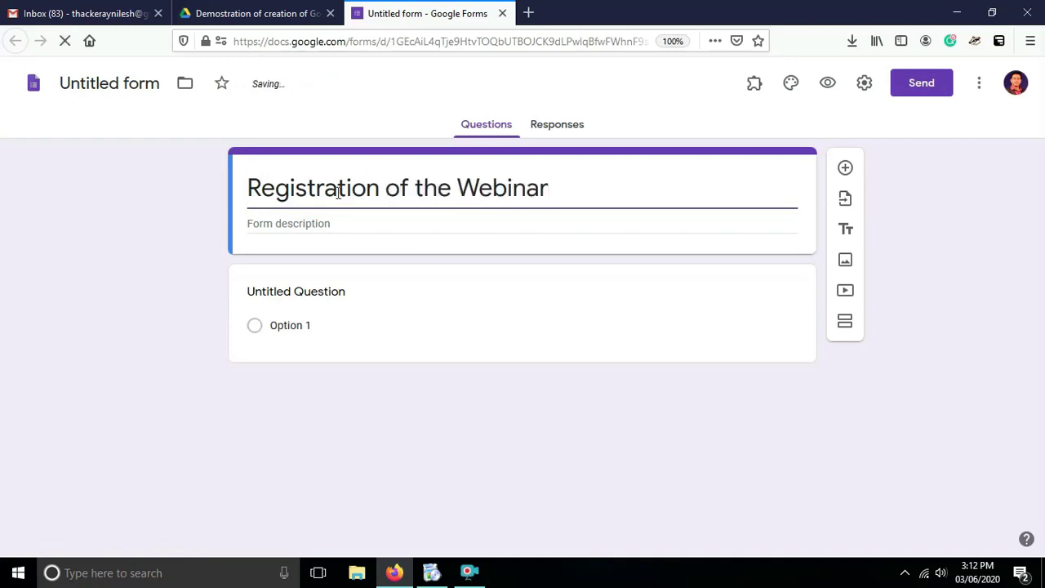
left_click(517, 252)
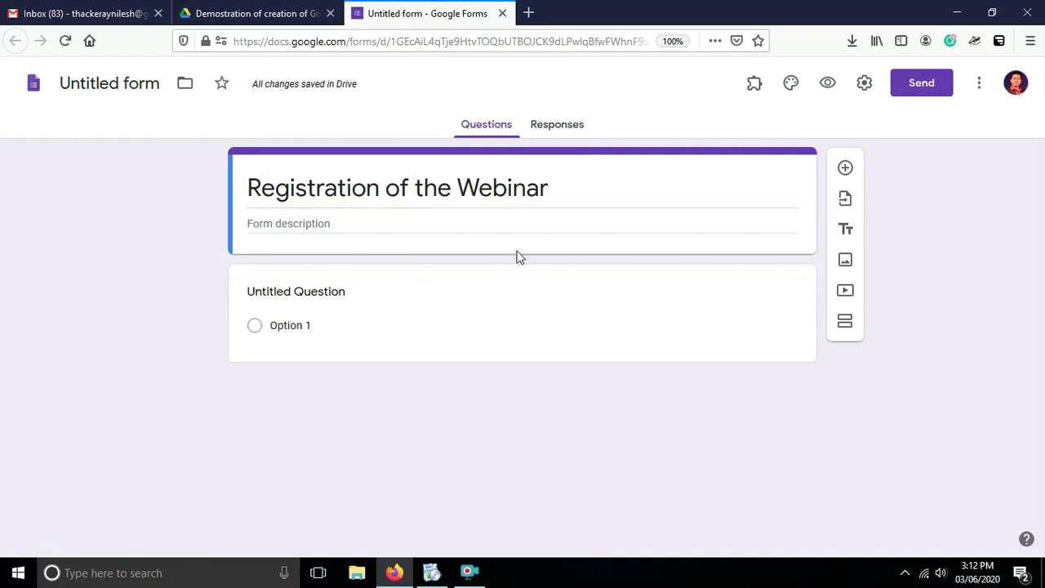
Rename the form file to 'Registration of the Webinar' to match the title.
triple_click(292, 186)
left_click(134, 84)
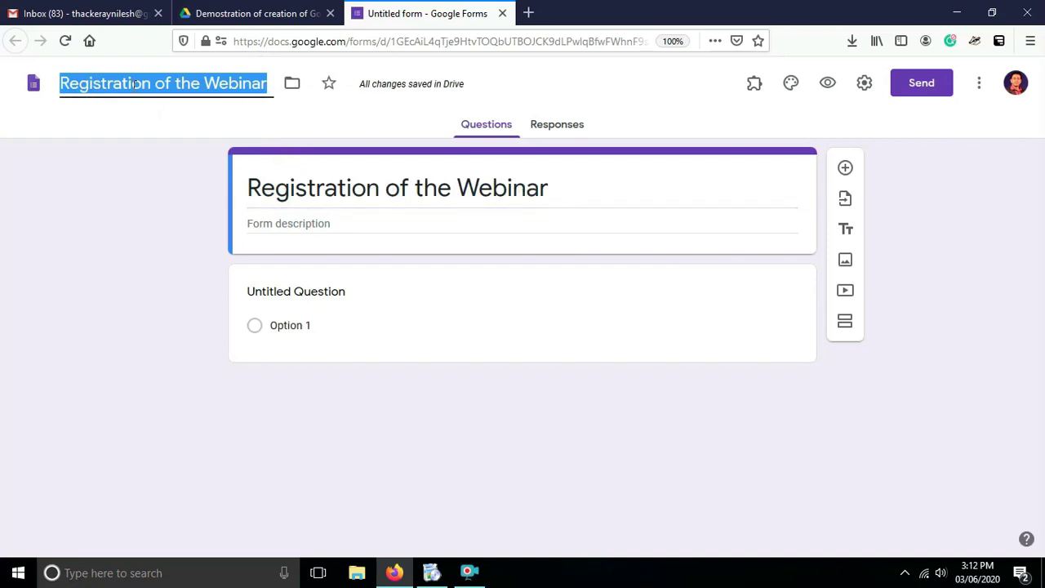
left_click(285, 224)
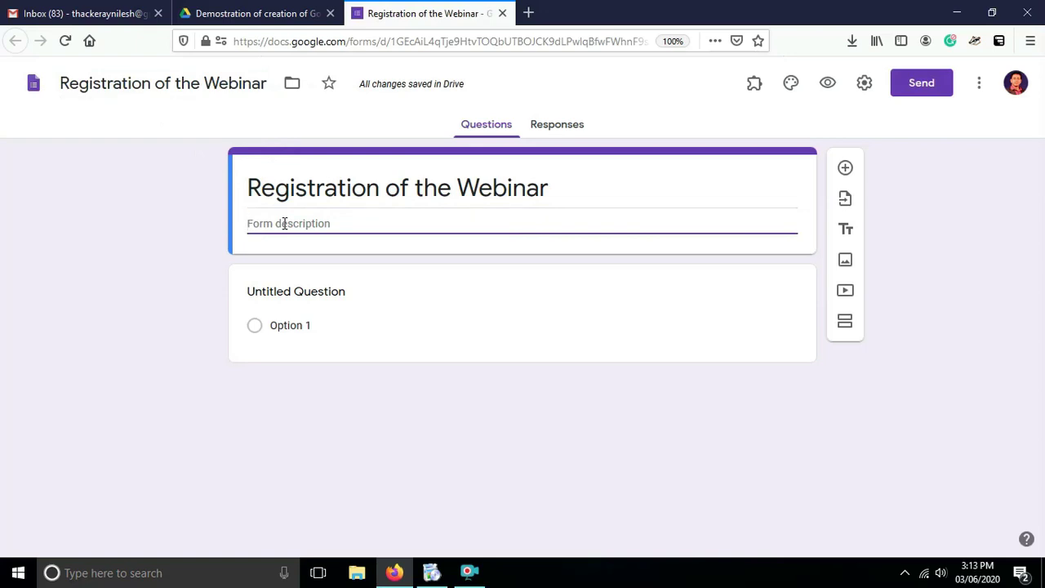
Enter the description 'ABC College, Mumbai Welcomes you for this webinar', correcting the ACC typo.
type("ACD")
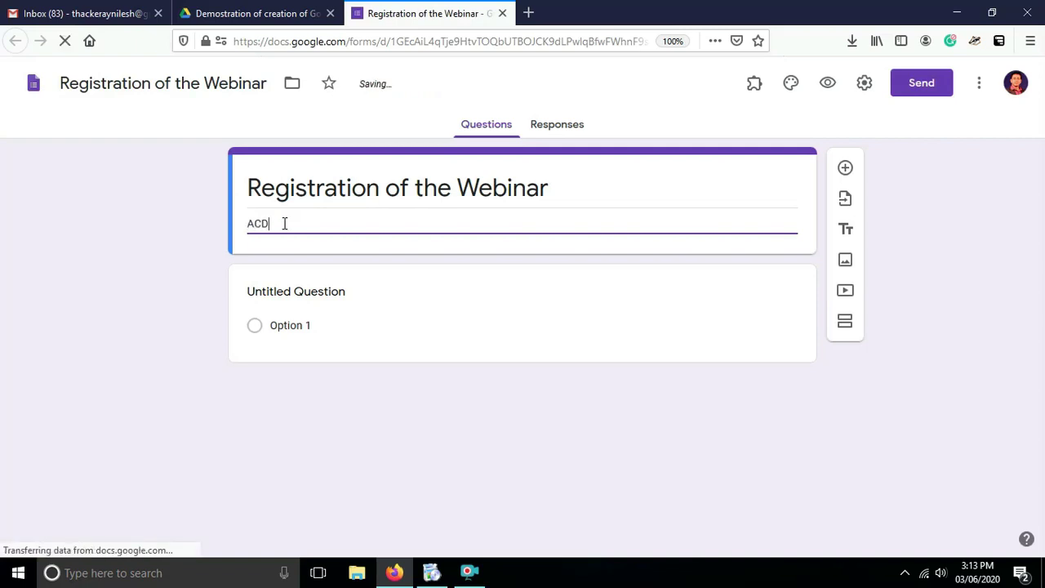
key("BackSpace")
type("C Colleg")
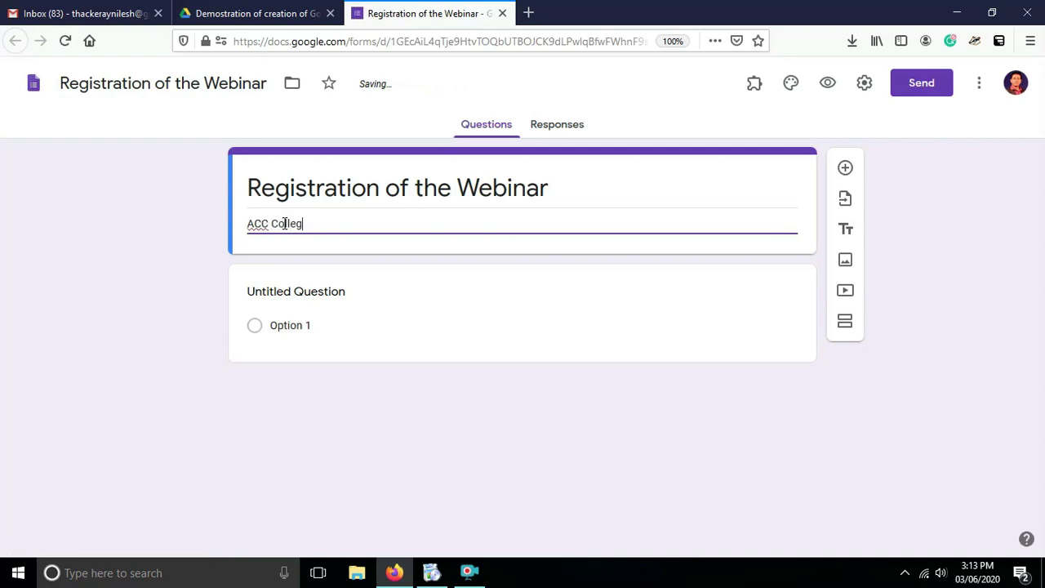
type("e, Mum")
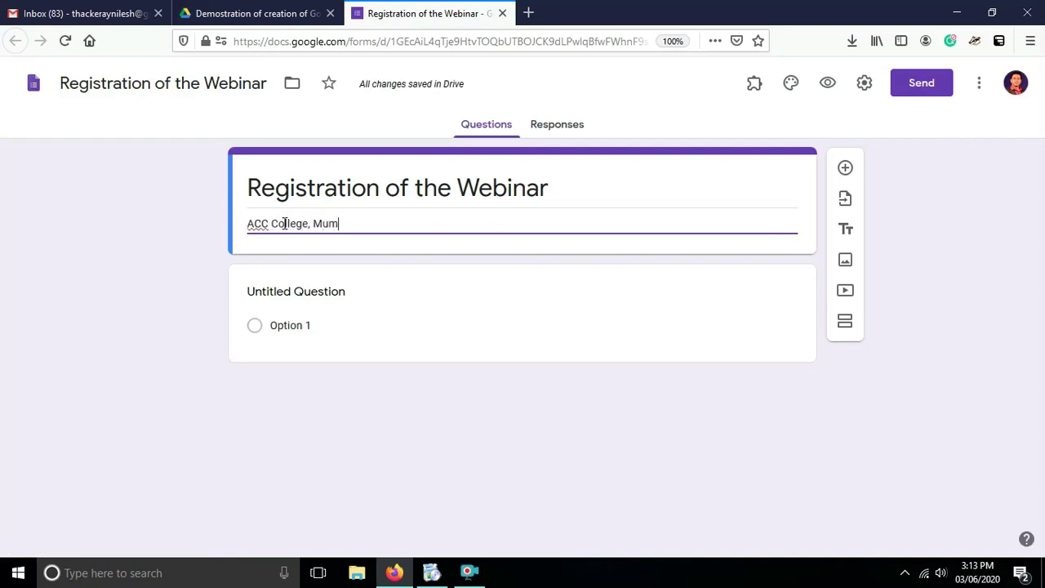
type("bai Welcomes")
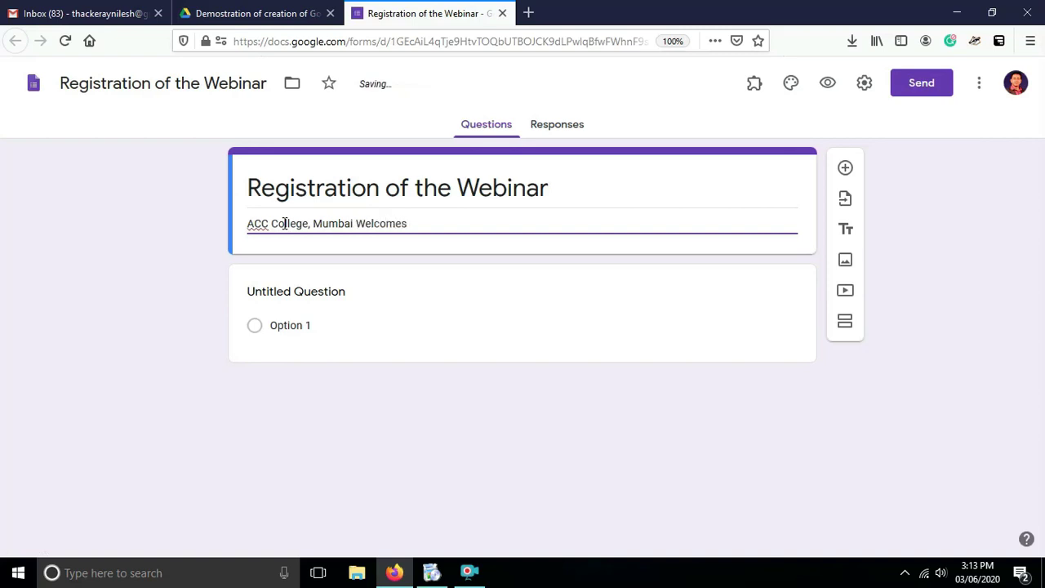
type(" you for this webinar")
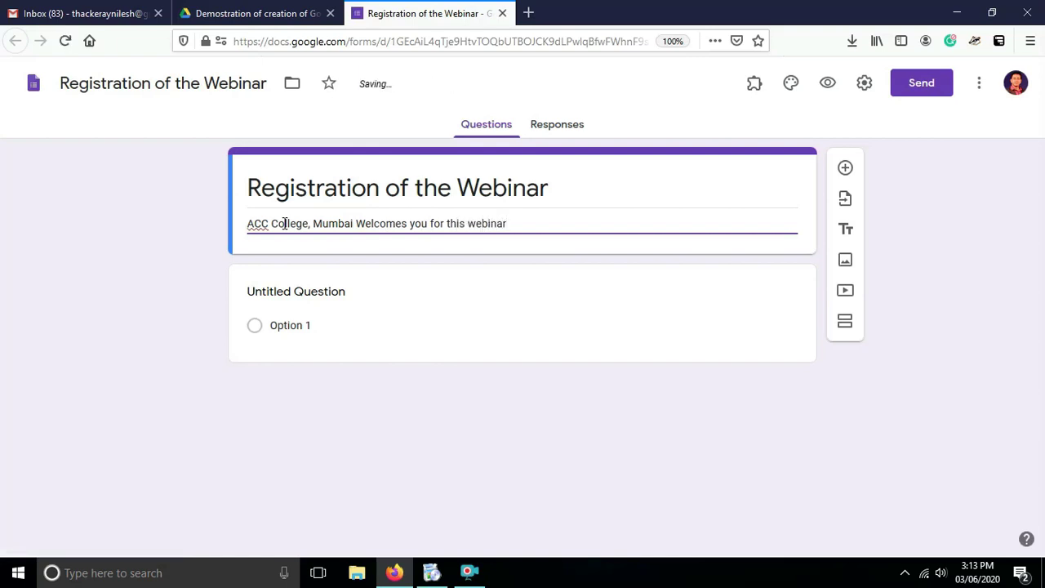
left_click(262, 225)
key("BackSpace")
type("B")
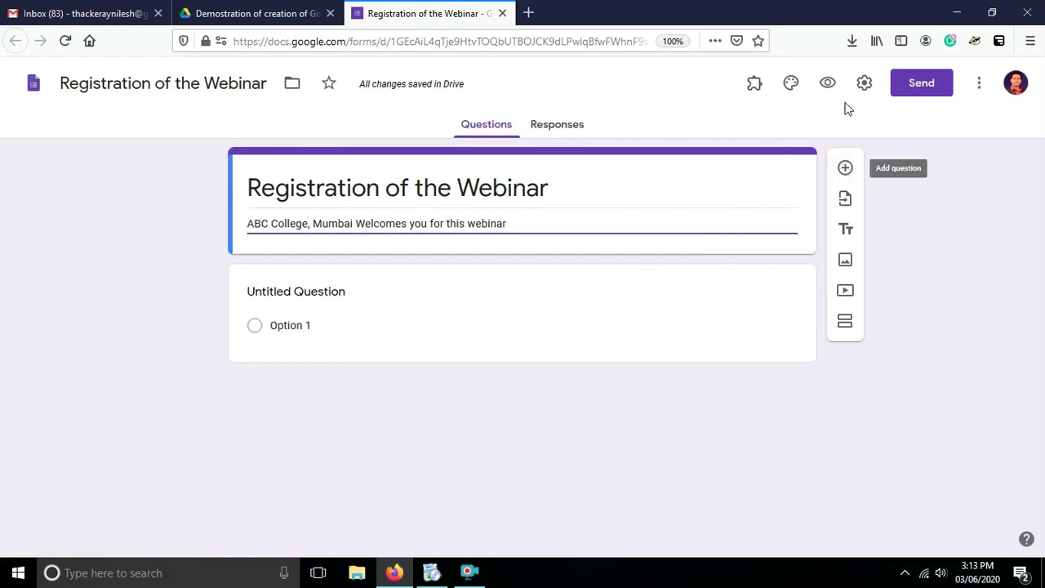
Turn on Collect email addresses in the form settings.
left_click(864, 85)
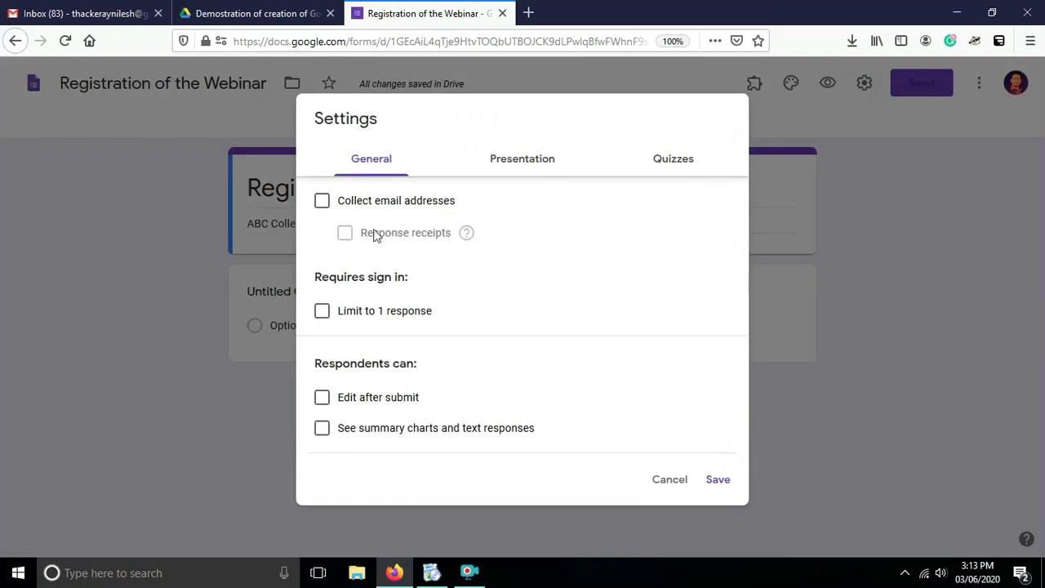
left_click(323, 204)
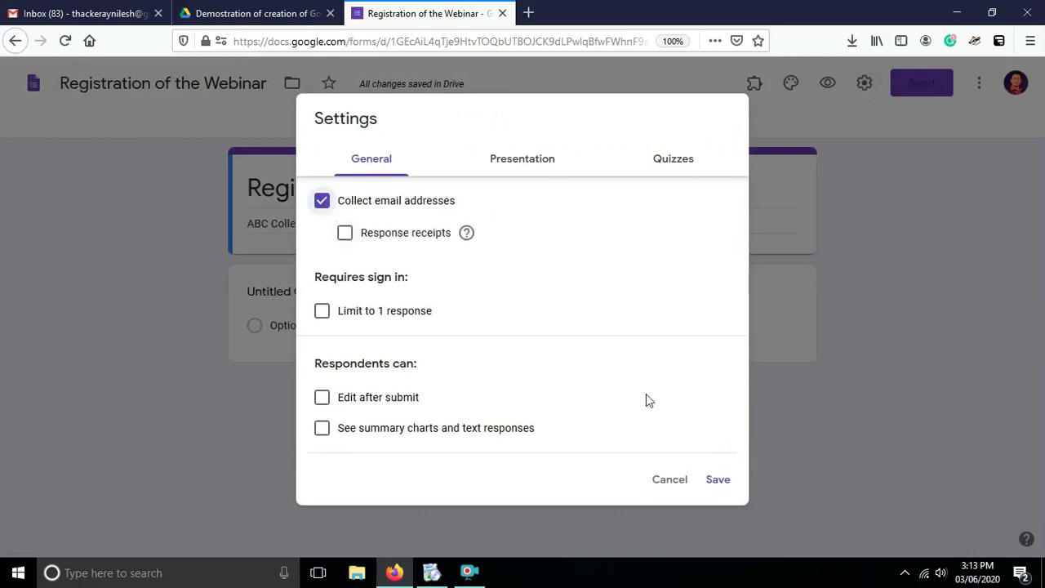
left_click(718, 482)
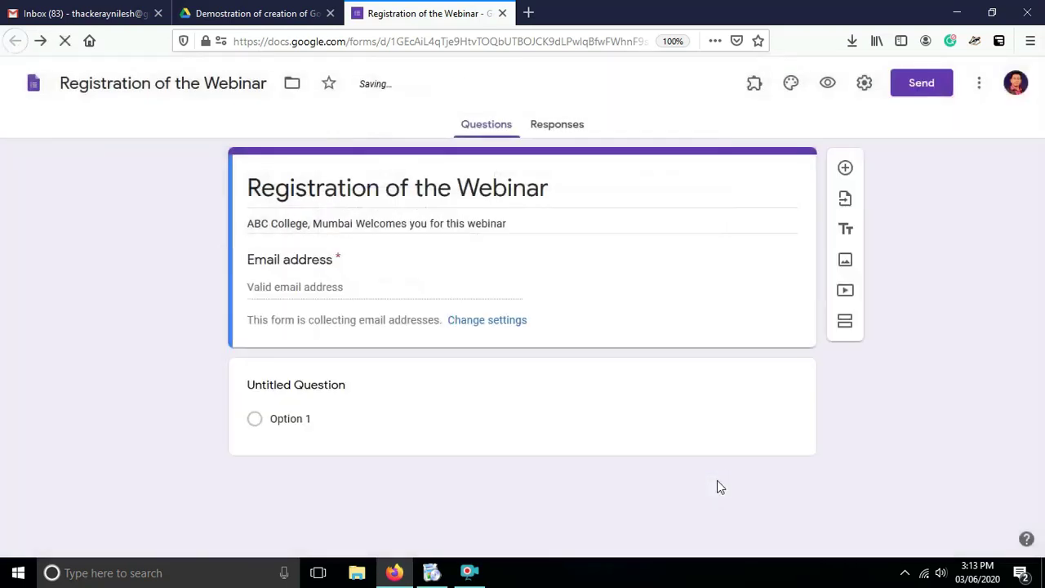
left_click(864, 84)
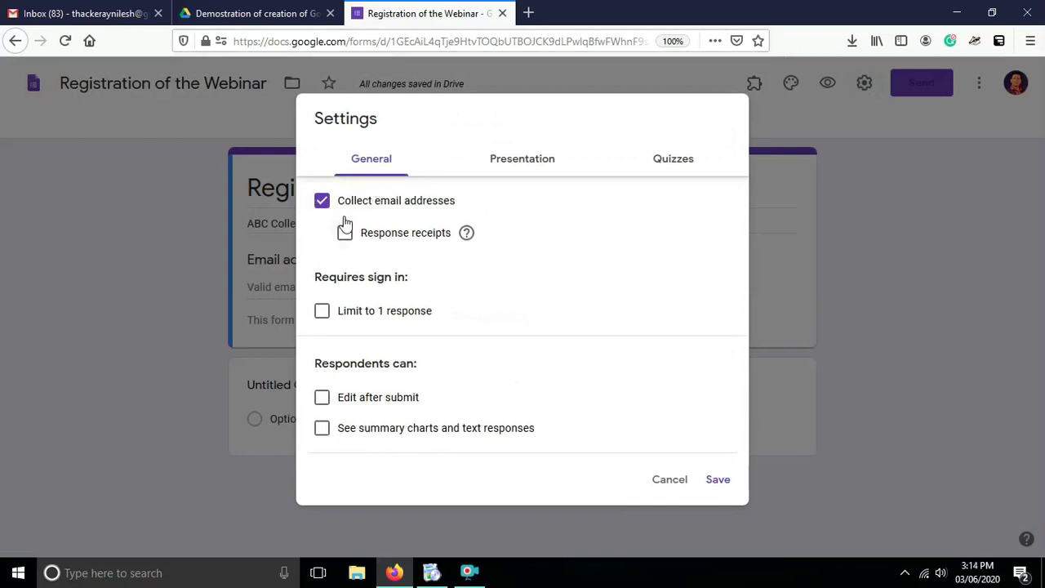
left_click(718, 482)
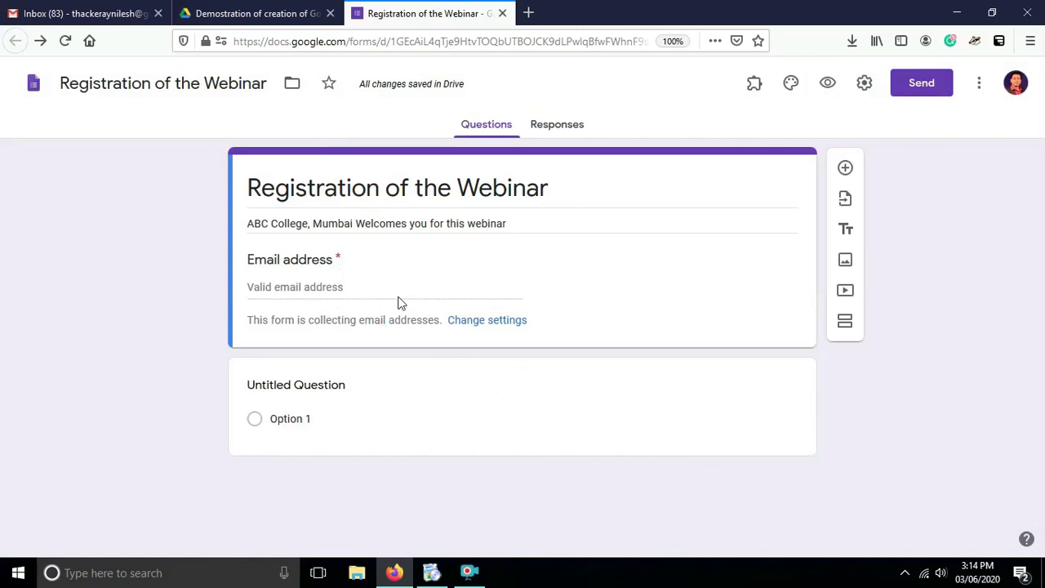
Make the first question a required Short answer question titled 'Full Name'.
left_click(298, 418)
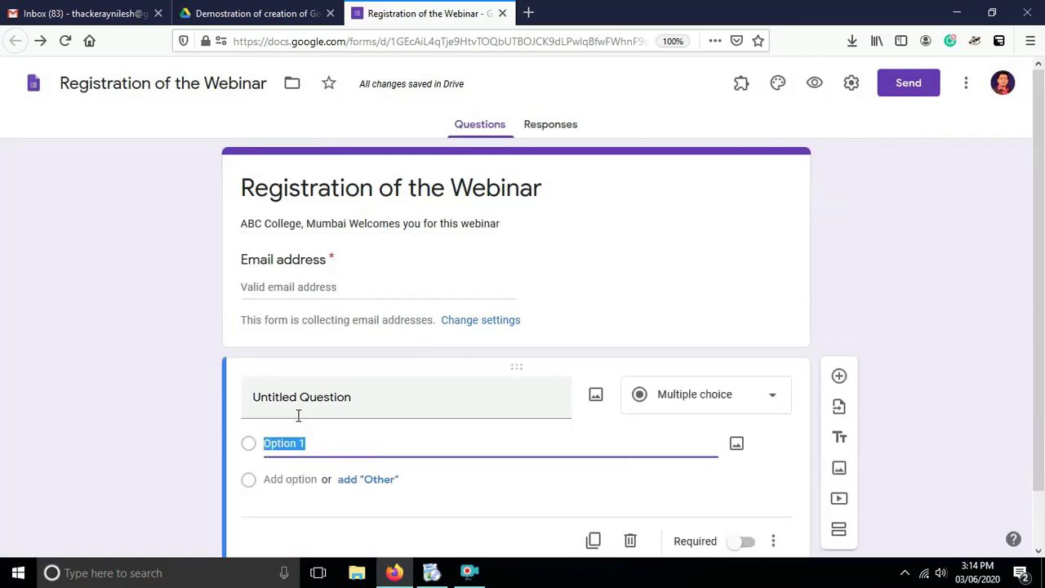
type("Full Name")
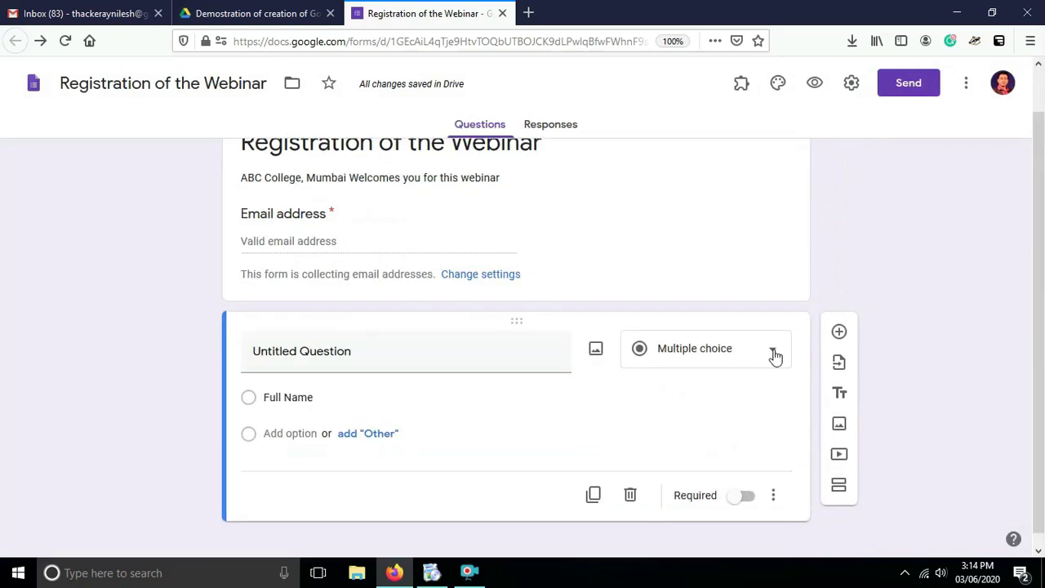
left_click(774, 354)
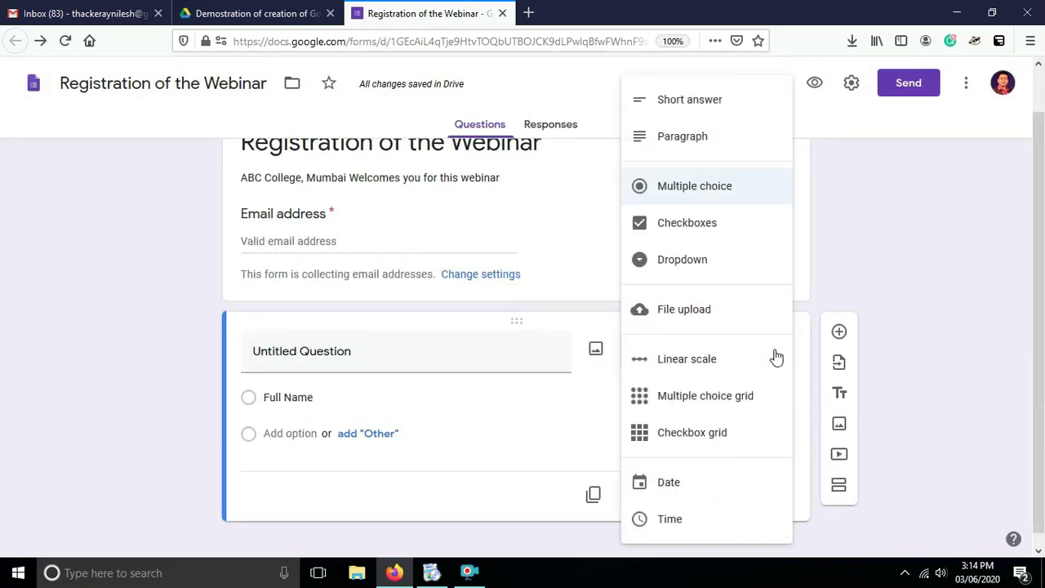
left_click(694, 101)
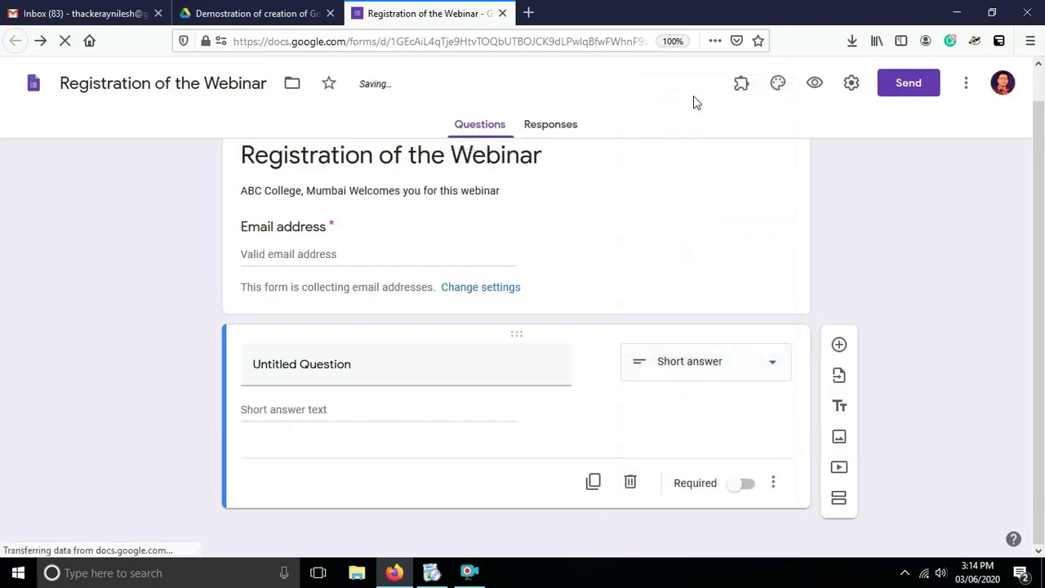
left_click(351, 364)
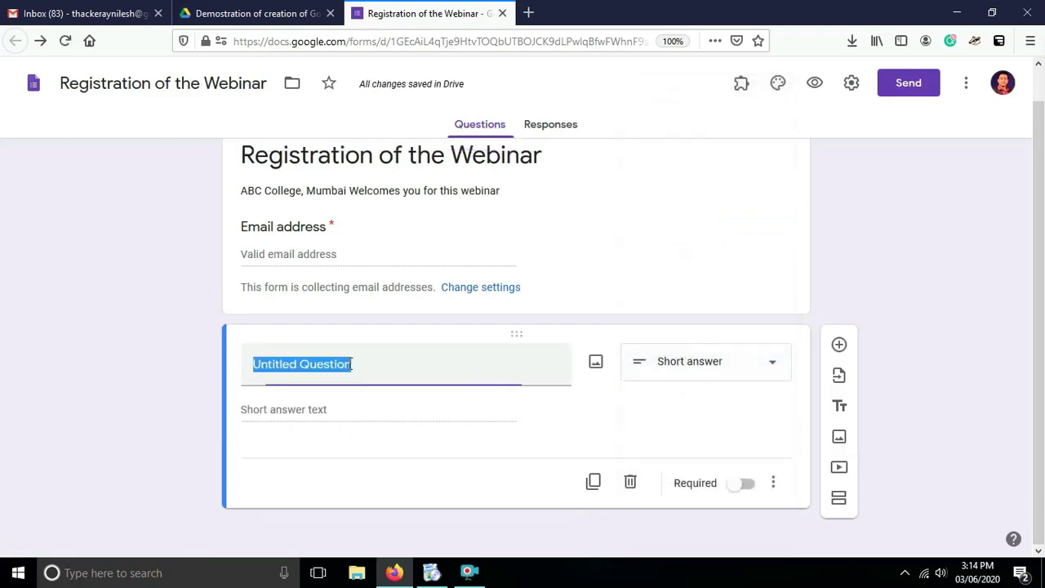
type("Full Name")
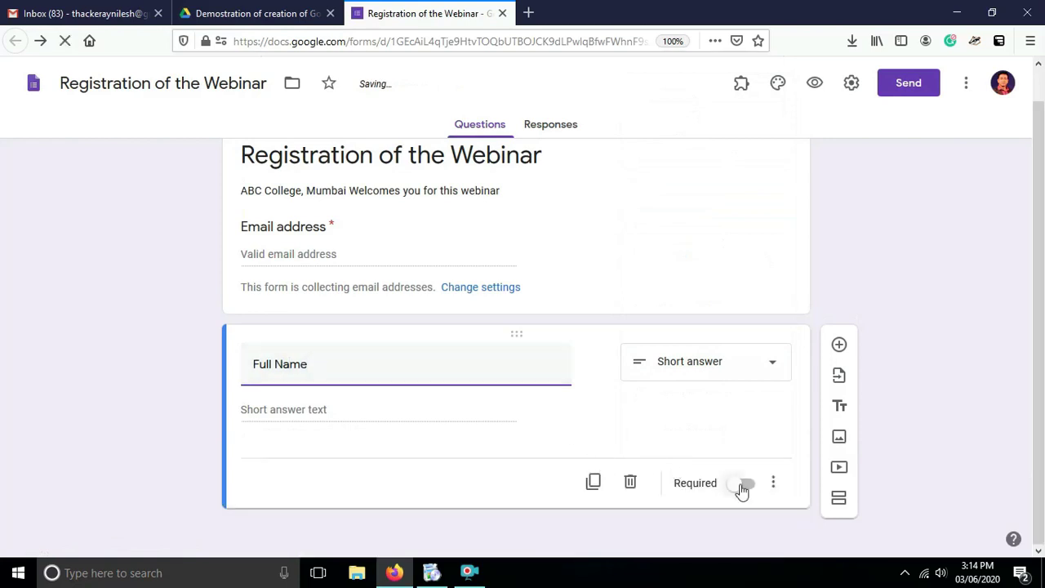
left_click(745, 485)
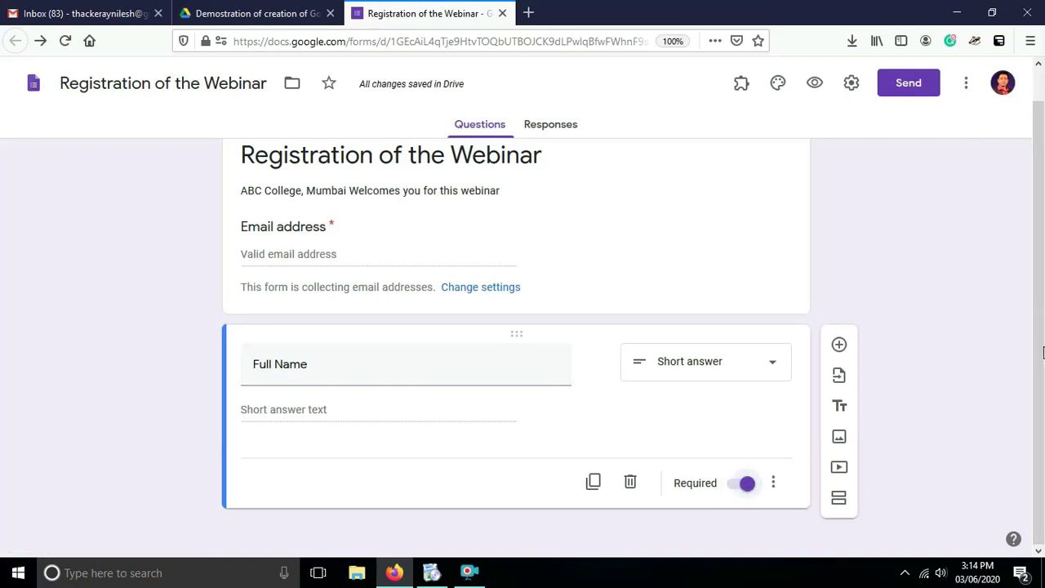
left_click(840, 346)
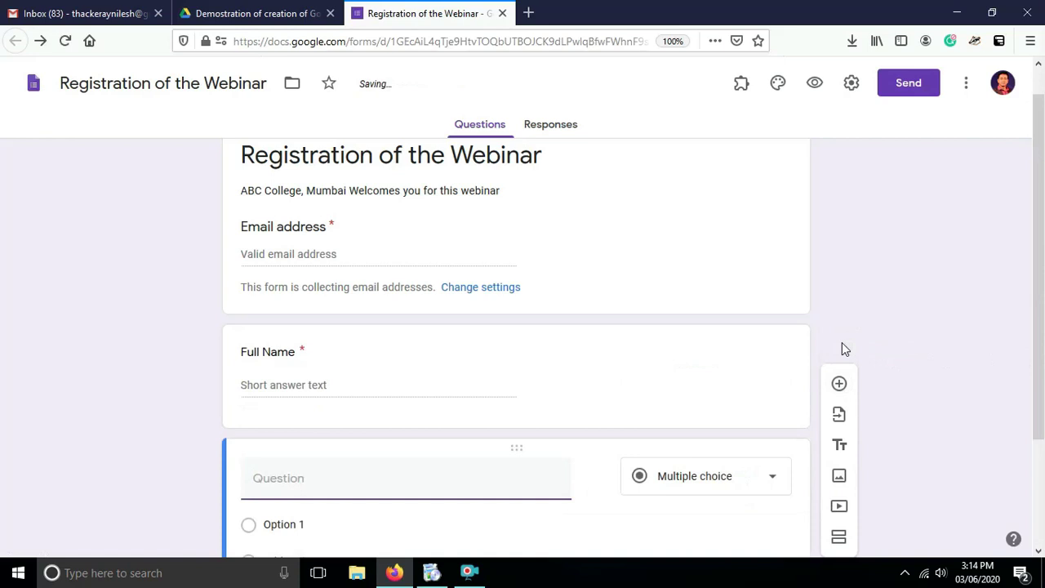
Title the new question 'Your Mobile Number' as a short answer accepting only numbers.
type("Y")
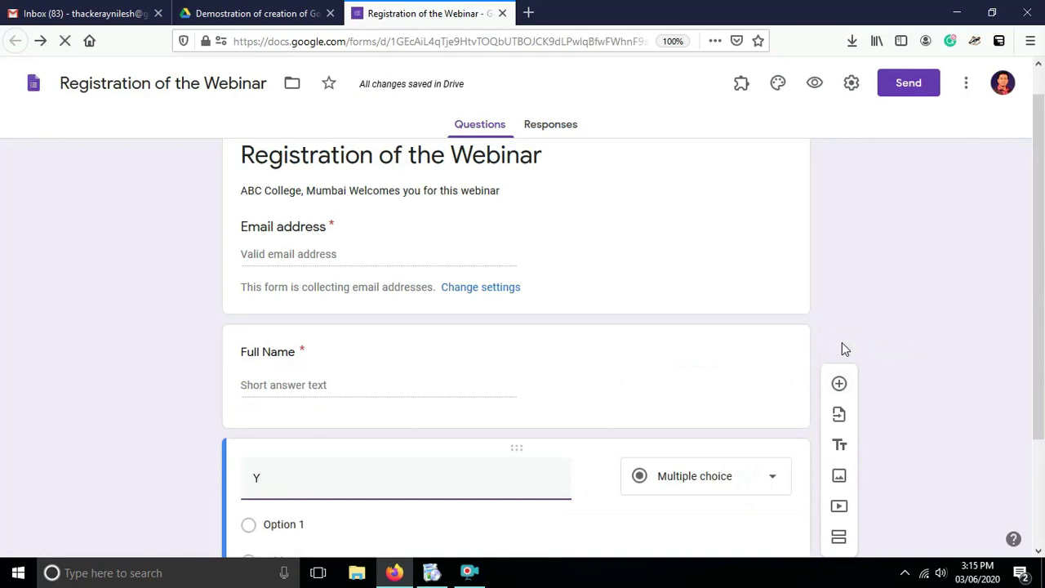
type("our Mobile")
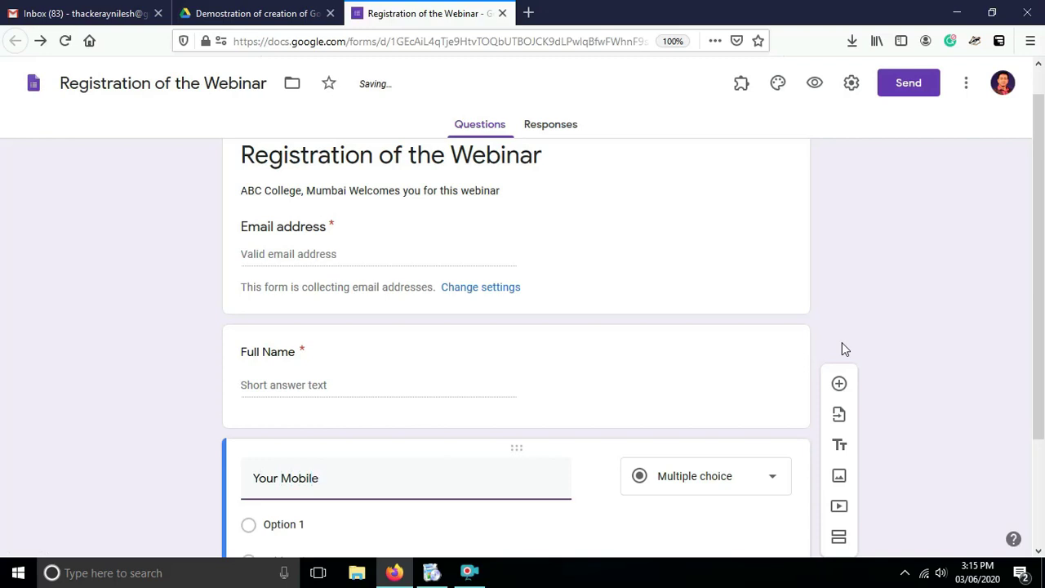
type(" Number")
scroll(1043, 322, "down", 1)
scroll(1043, 323, "down", 2)
left_click(580, 401)
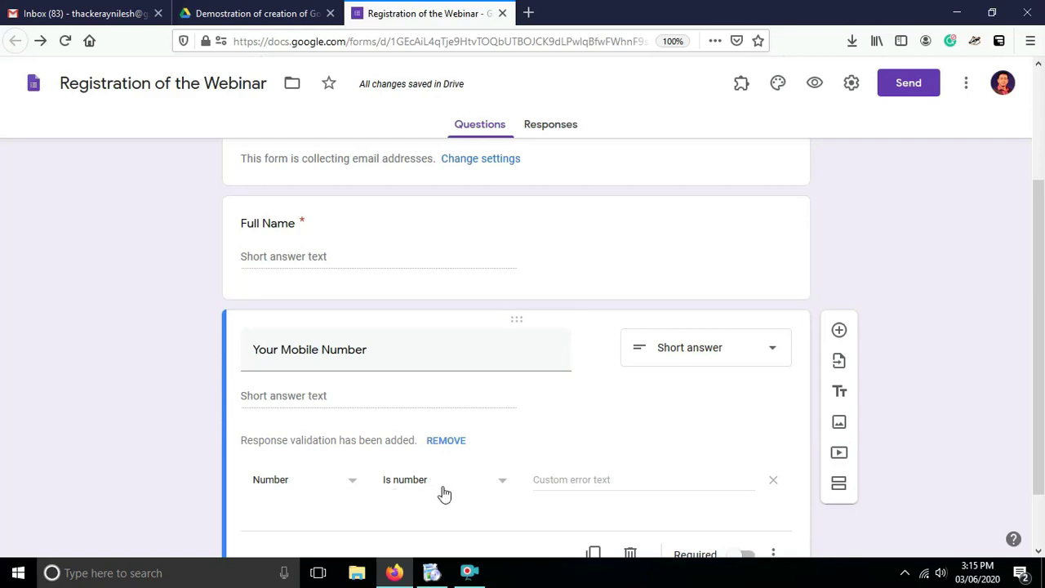
scroll(1041, 370, "down", 2)
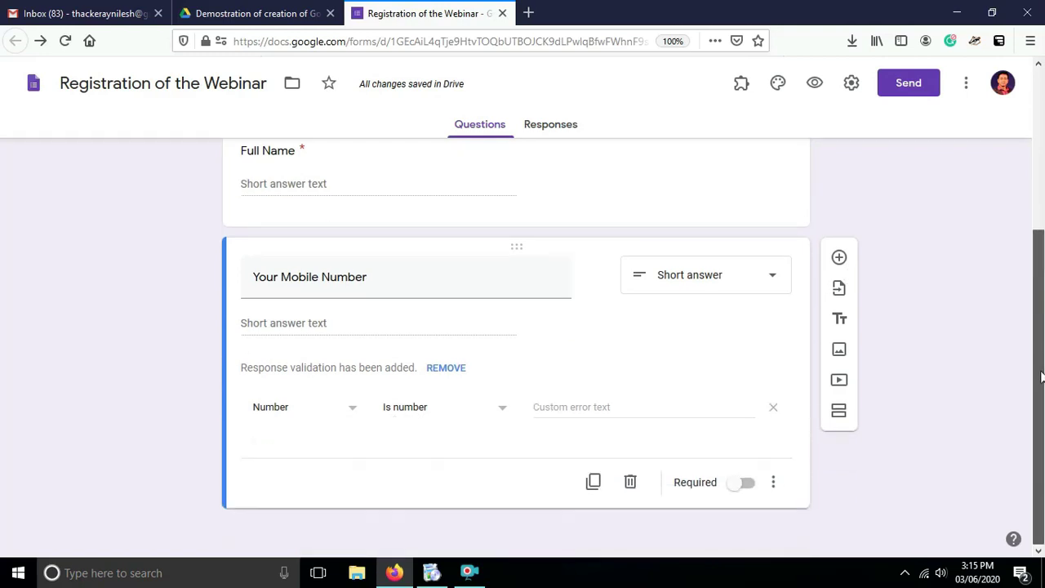
Add a Multiple choice question titled 'Designation'.
left_click(840, 260)
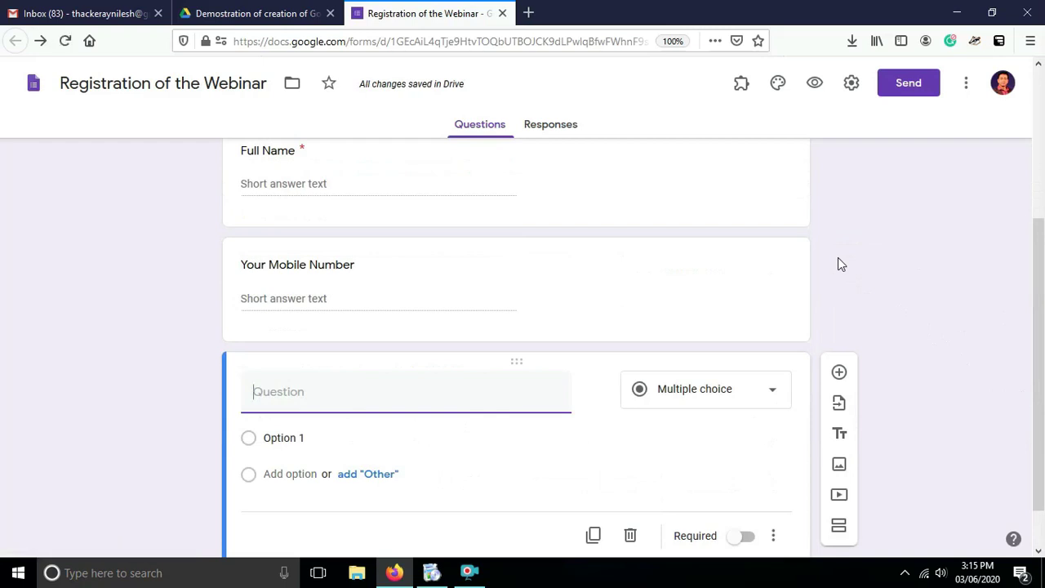
type("Designation")
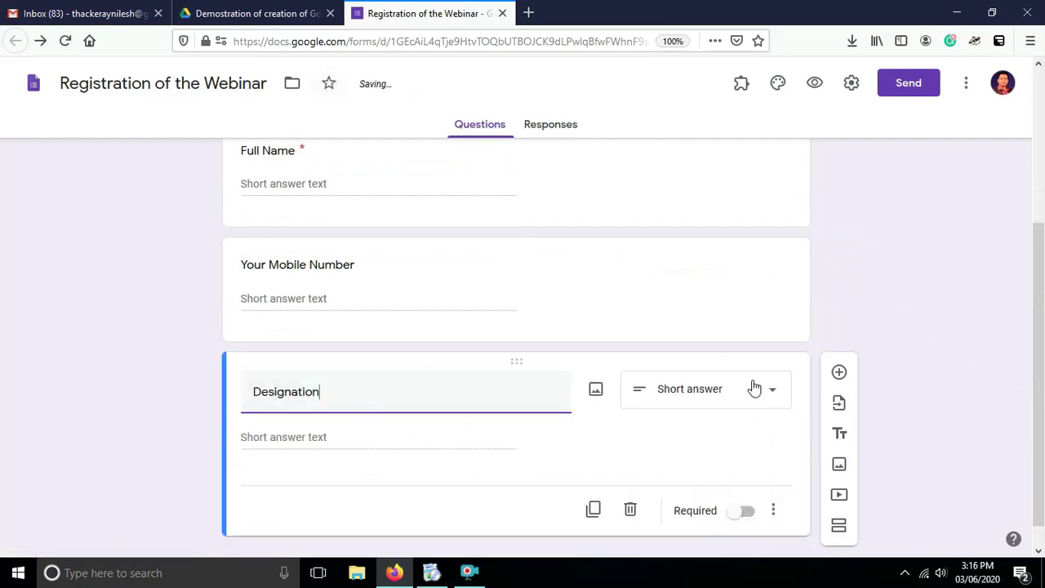
left_click(762, 391)
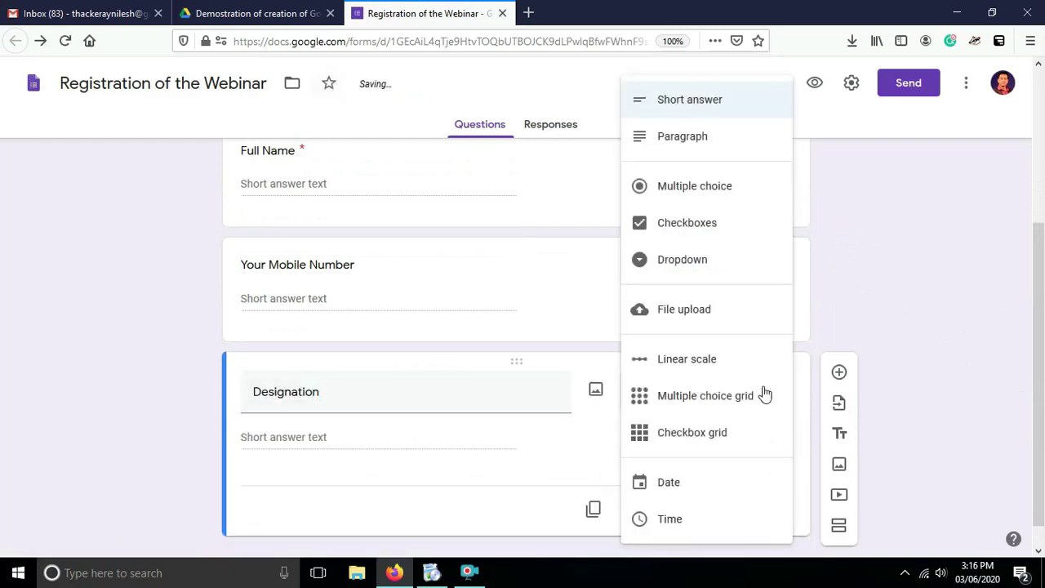
left_click(698, 195)
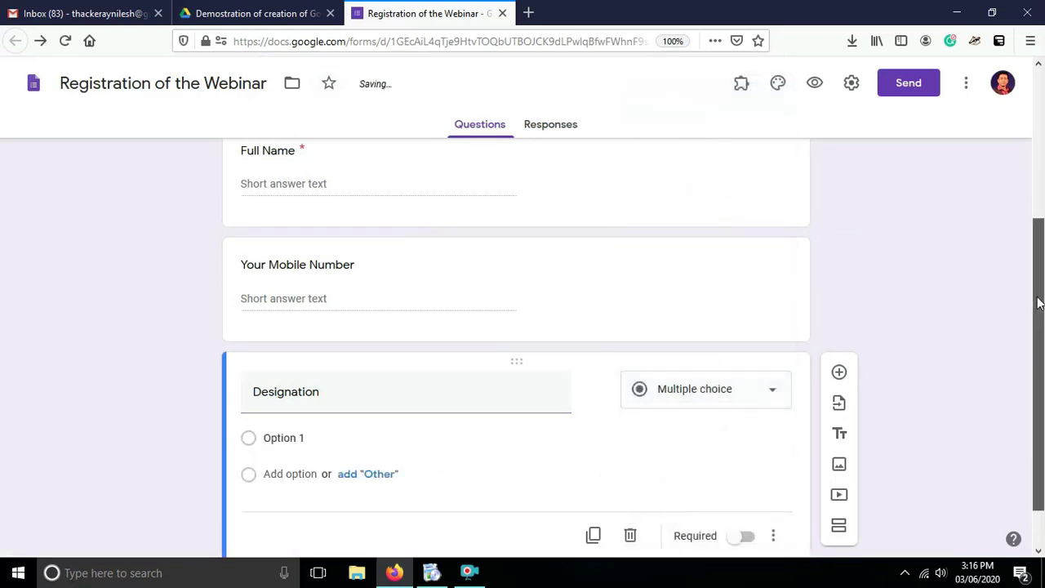
scroll(1038, 303, "down", 1)
Enter options Assistant Professor, Associate Professor, Professor, Student and Research Scholar.
left_click(280, 378)
type("Assistant")
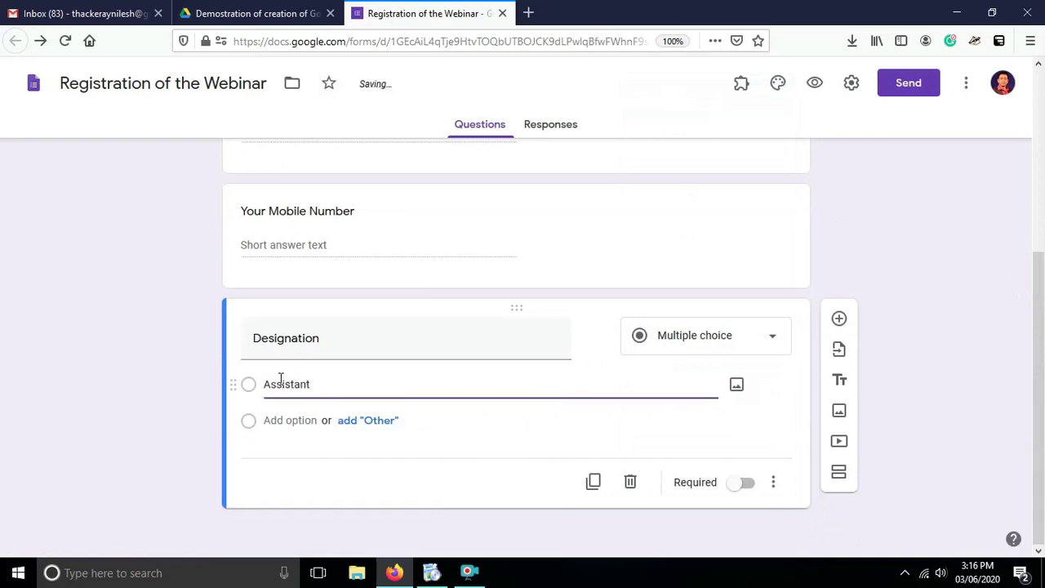
type(" Professor")
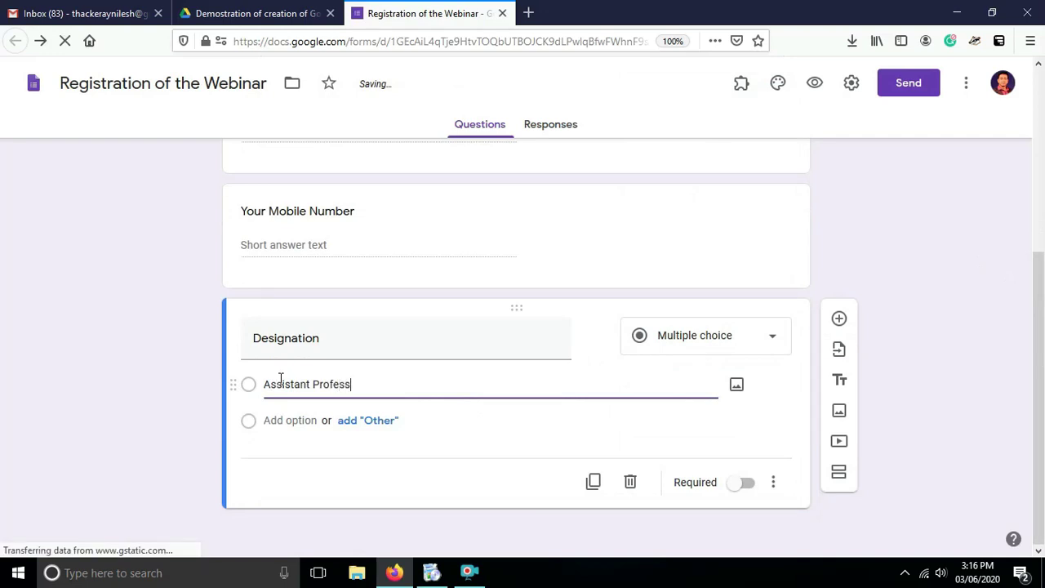
left_click(302, 419)
type("Associate")
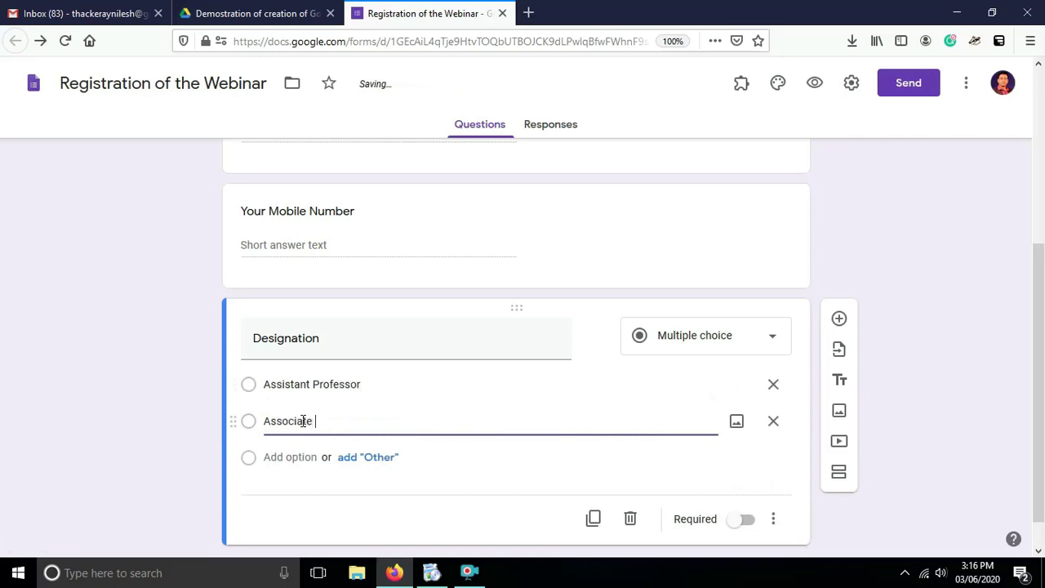
type(" Professor")
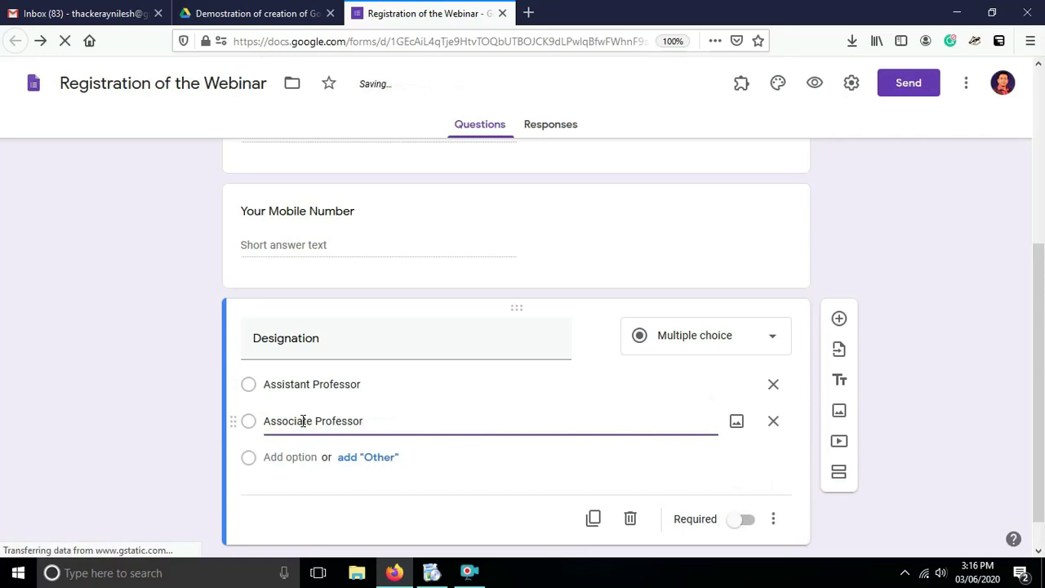
left_click(294, 460)
type("Professor")
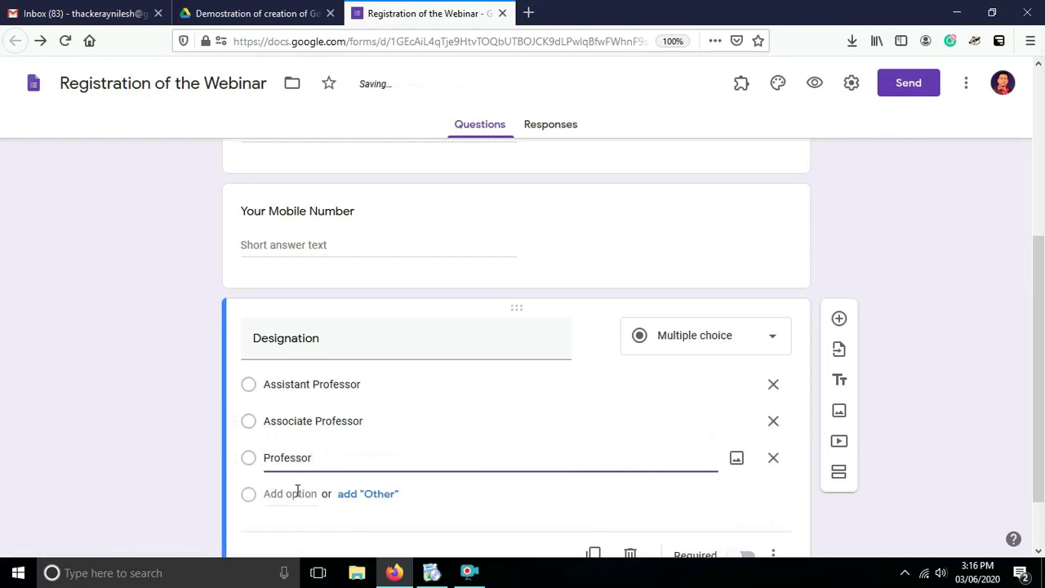
left_click(298, 489)
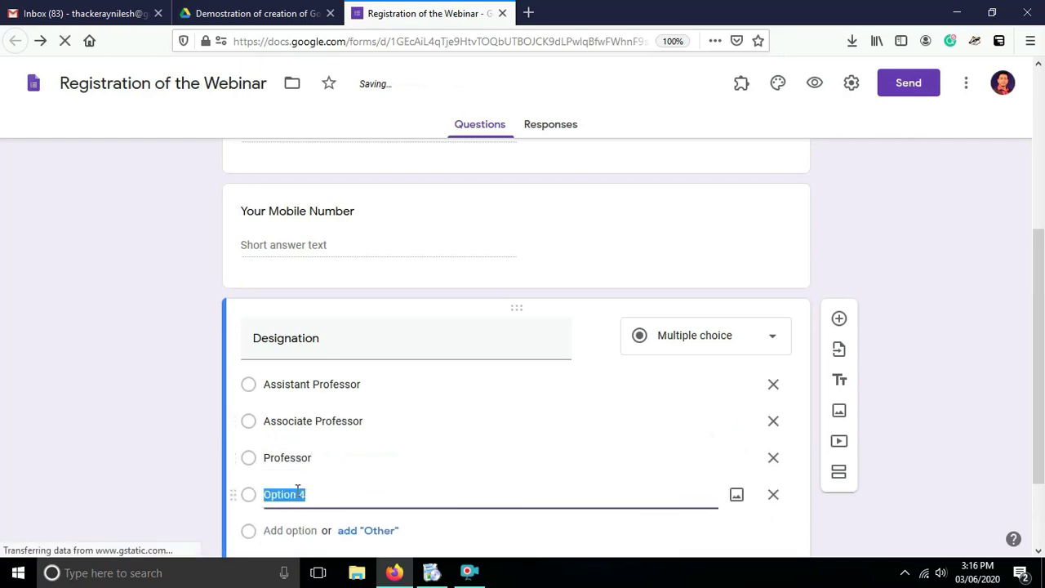
type("Student")
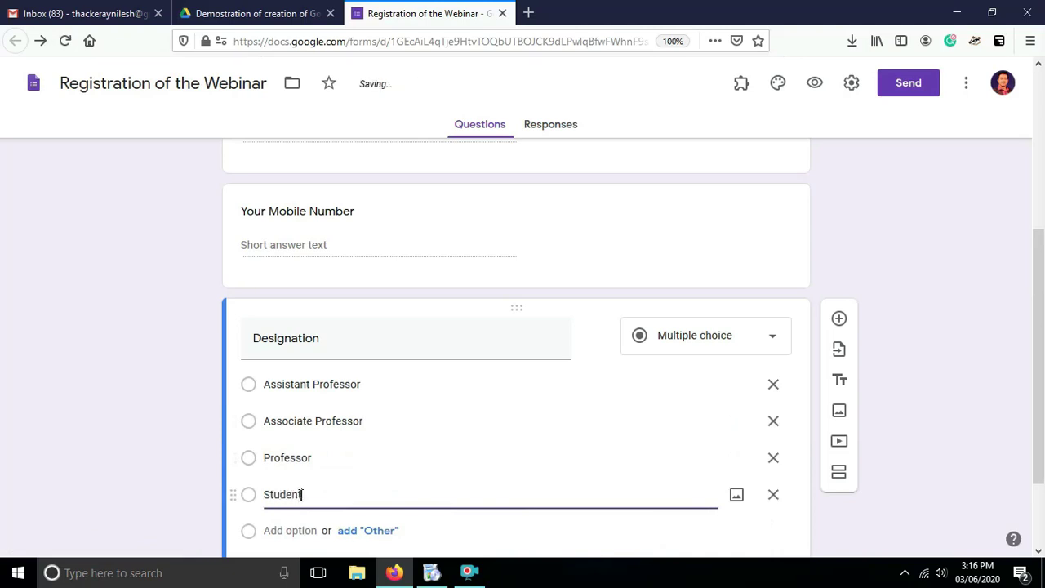
left_click(294, 531)
type("Research Scholar")
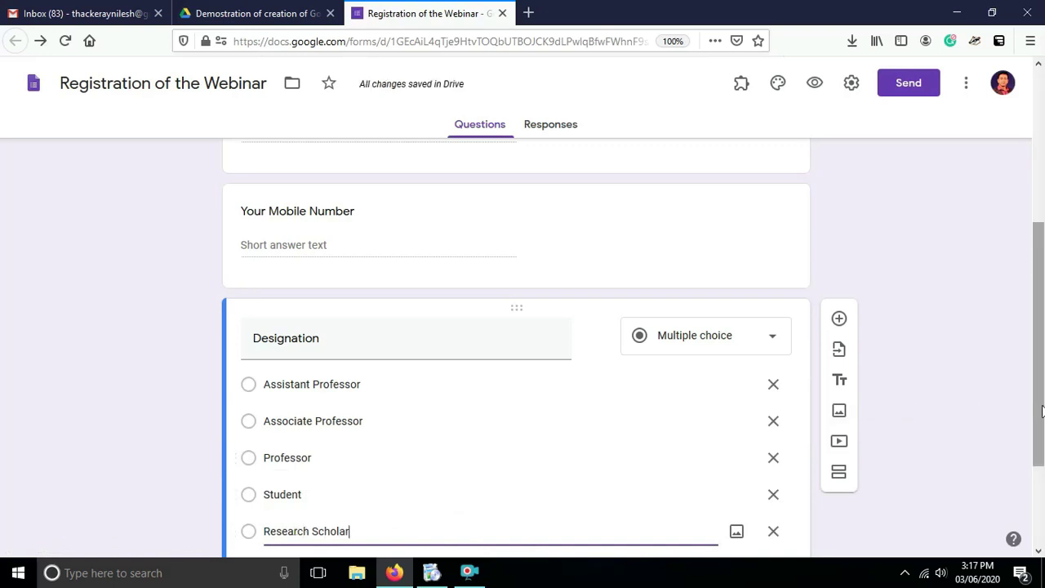
scroll(1042, 411, "down", 2)
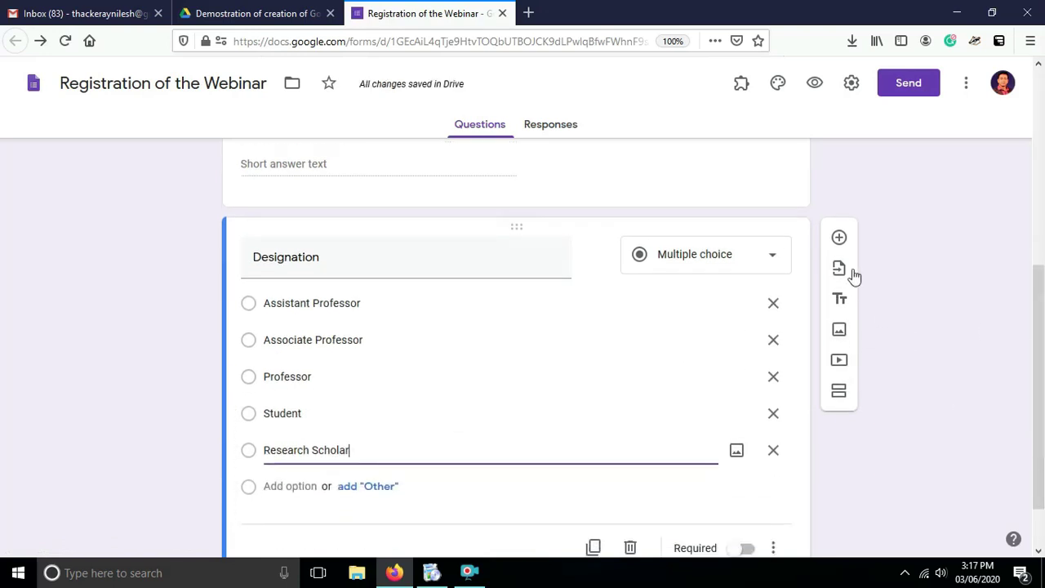
Add a Short answer question titled 'Name of the City' below Designation.
left_click(838, 238)
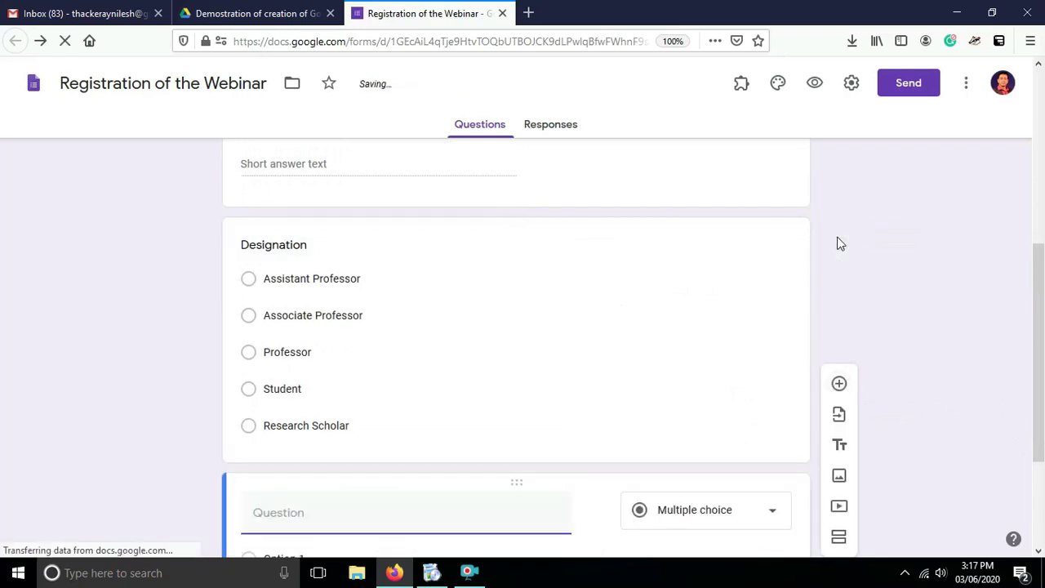
scroll(1035, 343, "down", 2)
type("Name of the City")
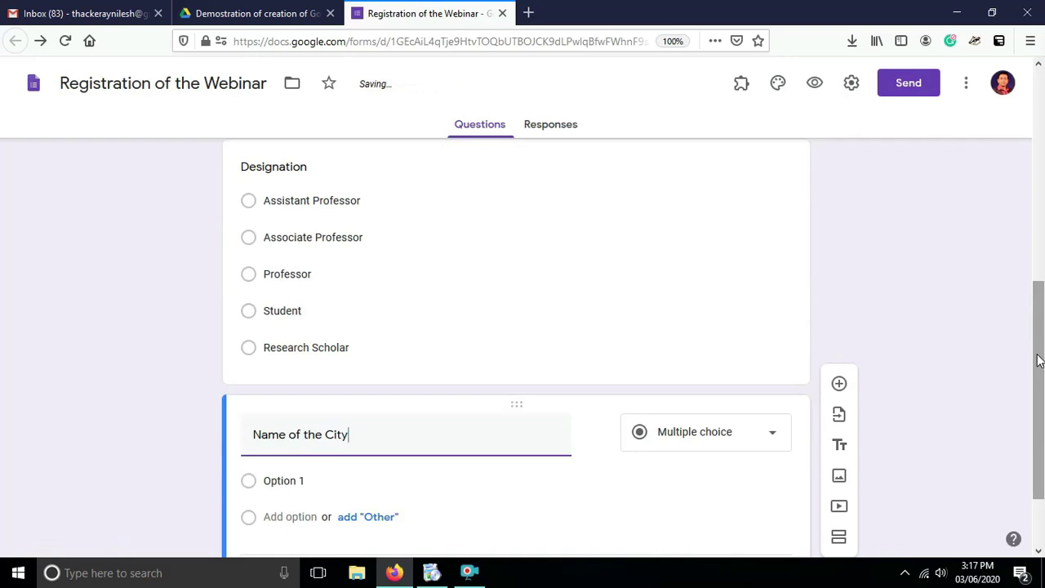
left_click_drag(1039, 360, 1038, 417)
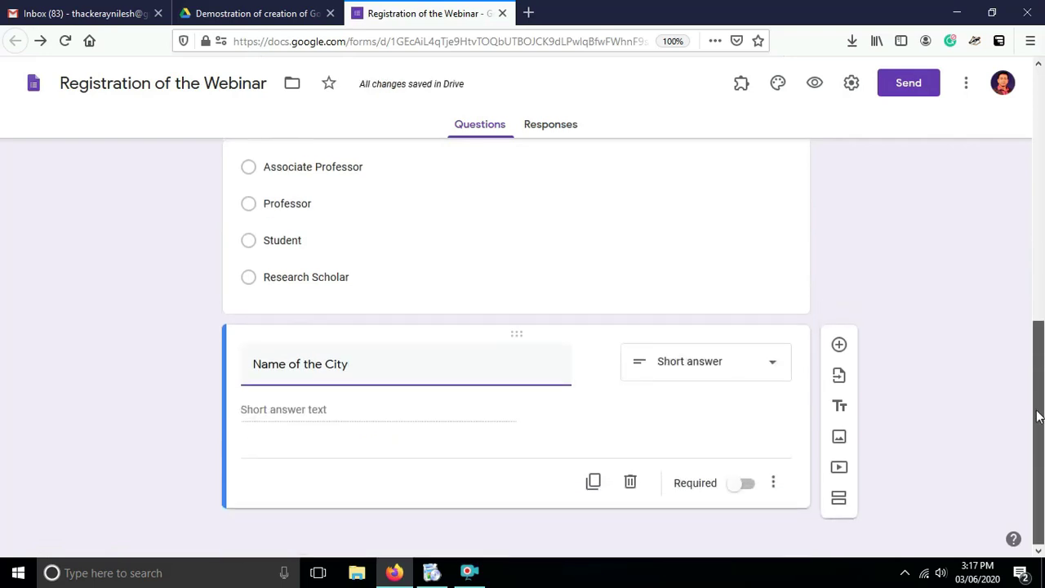
left_click(765, 366)
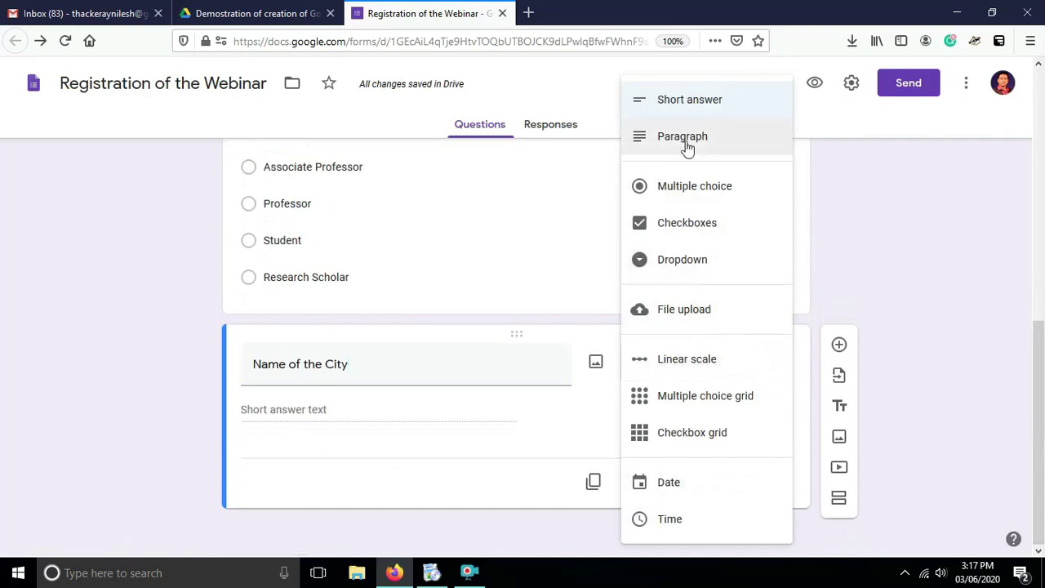
left_click(688, 106)
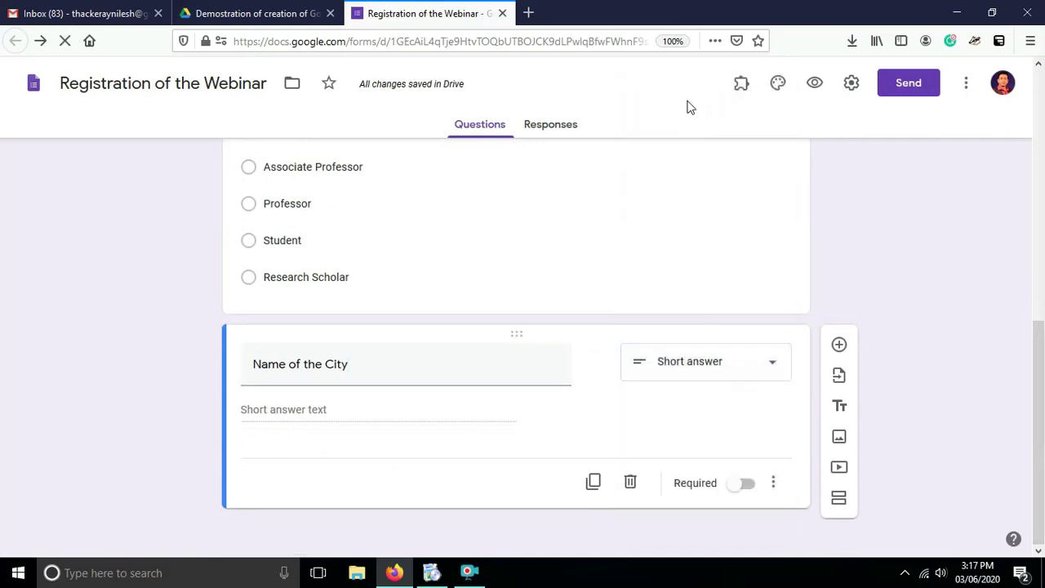
Add a question titled 'Name of the State' below Name of the City.
left_click(839, 345)
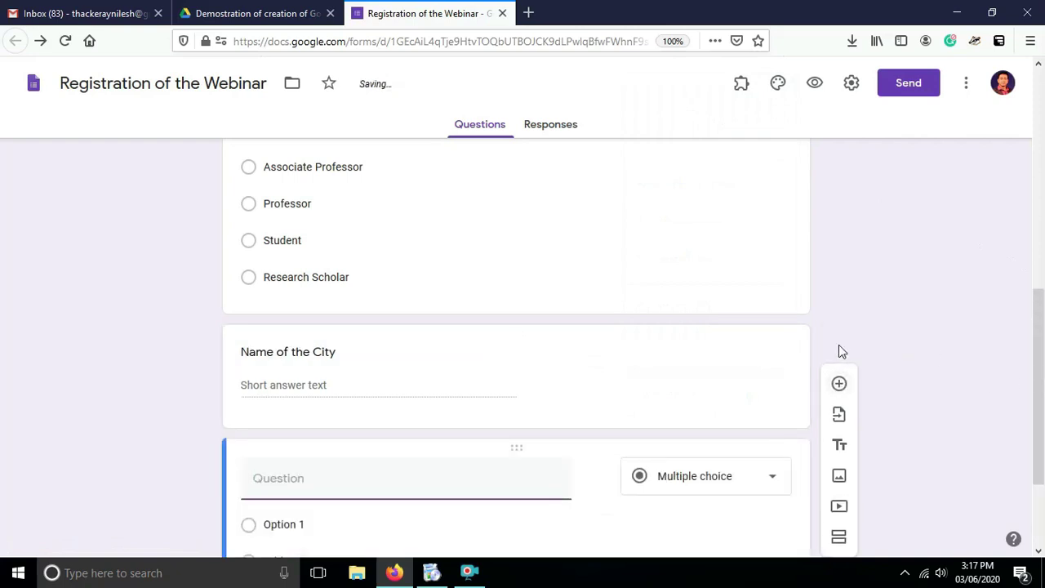
type("Name of")
type(" ther")
key("BackSpace")
key("BackSpace")
type("S")
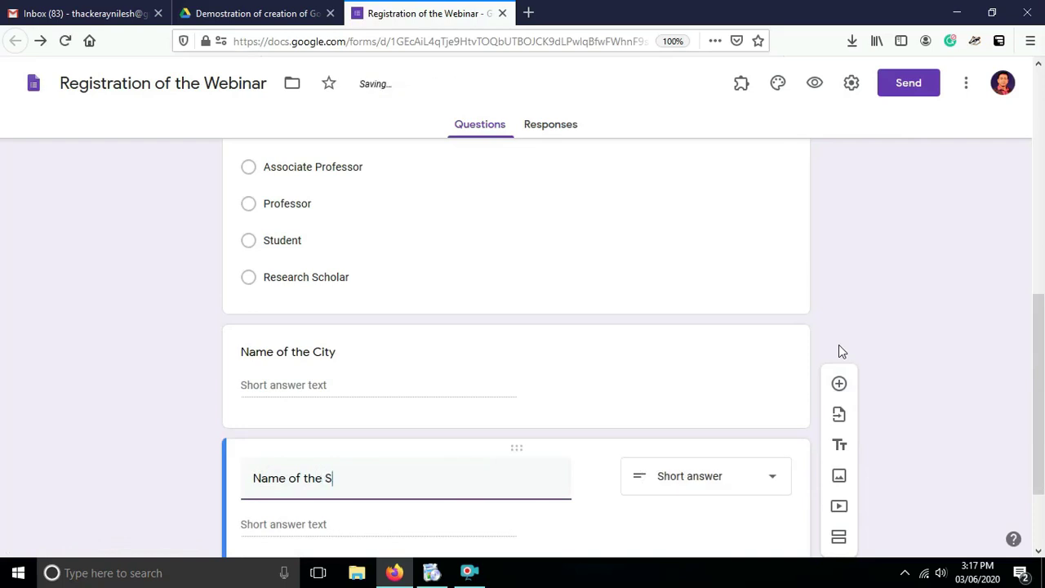
type("tate")
left_click_drag(1037, 351, 1037, 425)
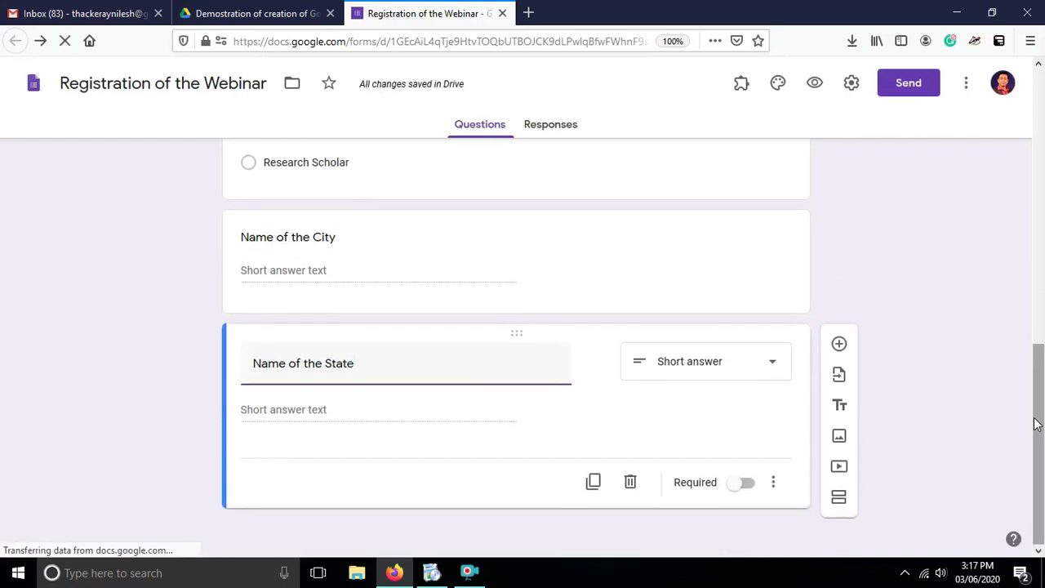
Add a question titled 'Name of the Country' below Name of the State.
left_click(837, 344)
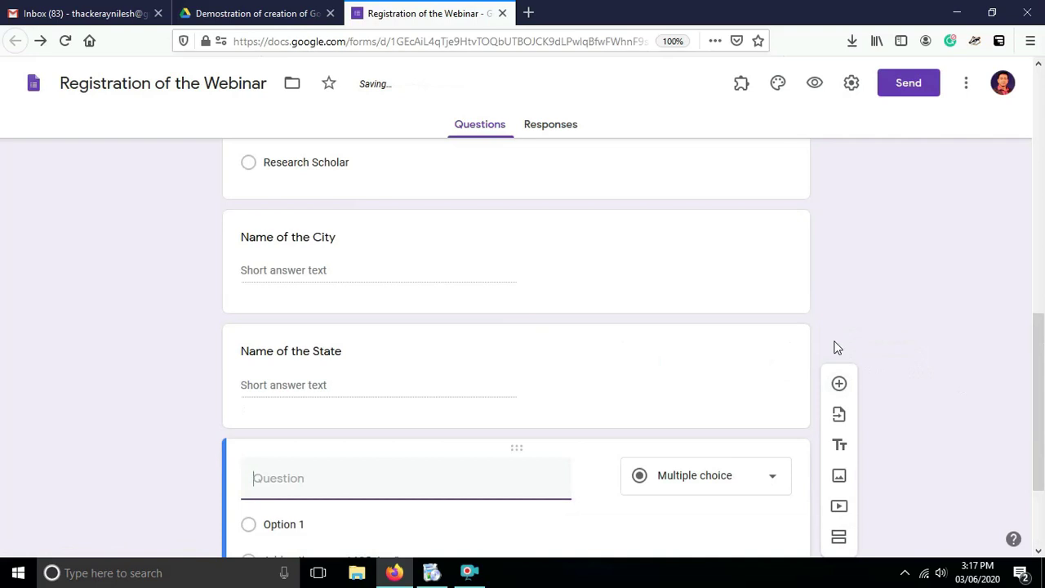
type("Nm")
type("me of the Country")
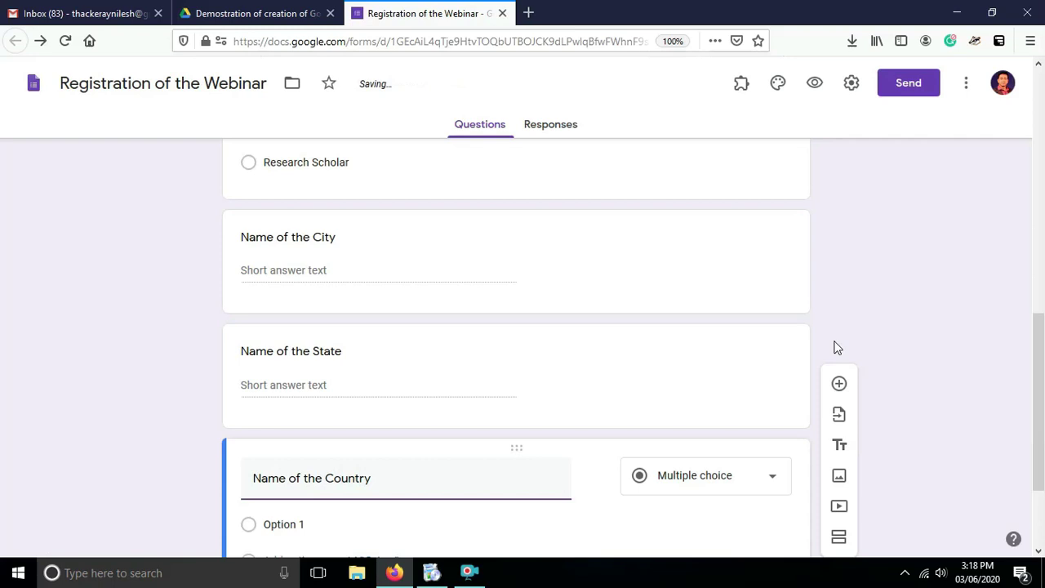
left_click(676, 528)
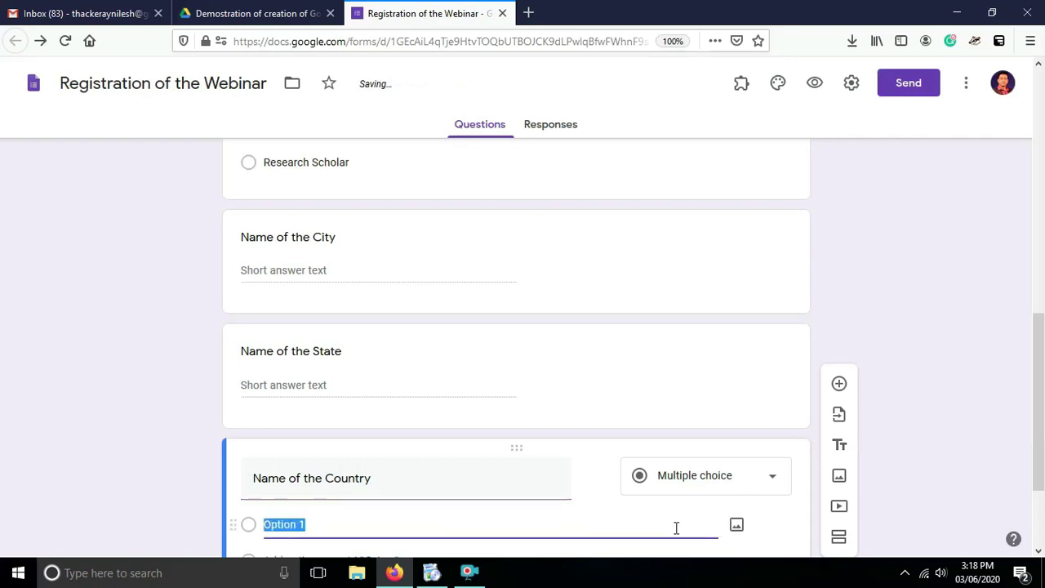
left_click_drag(1040, 325, 1038, 122)
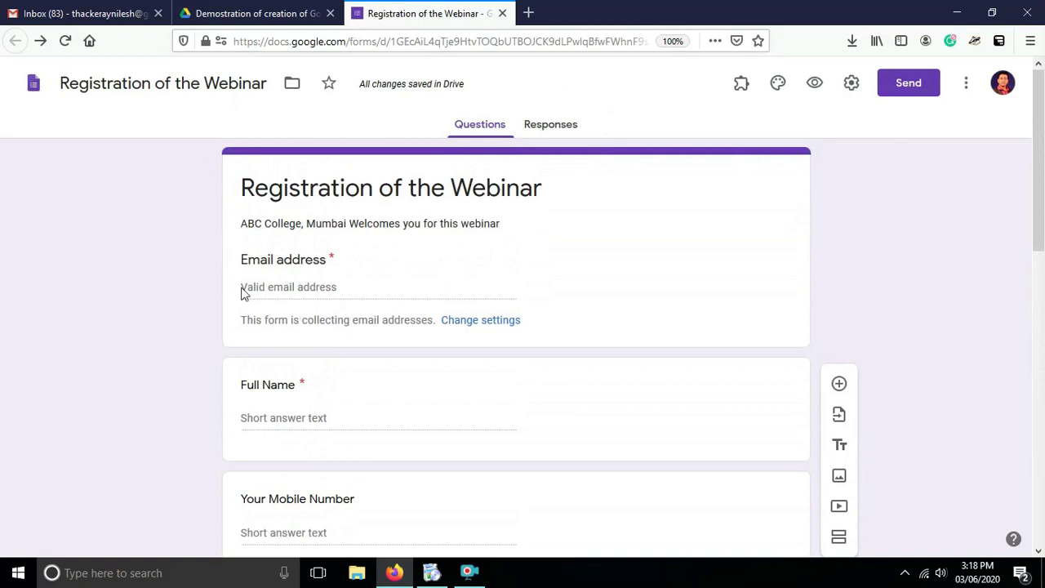
Set the form header to the bookshelf illustration from the built-in theme images.
left_click(777, 84)
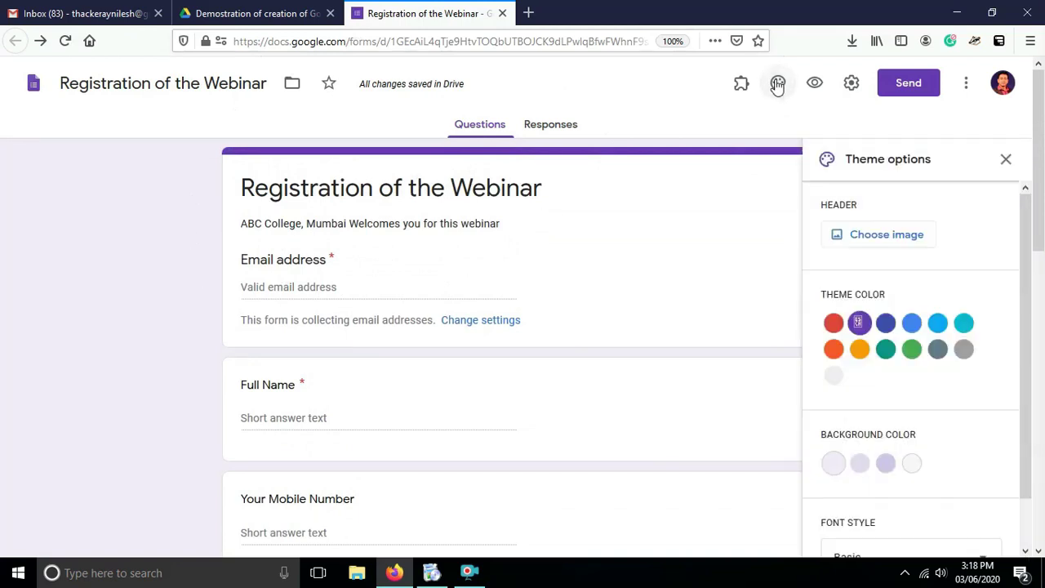
left_click(859, 236)
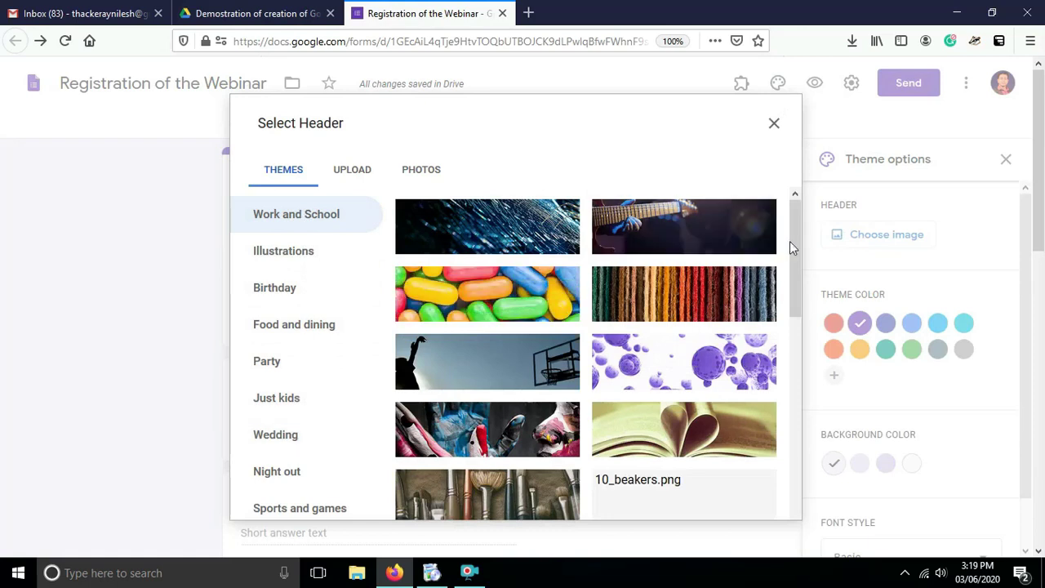
left_click_drag(795, 249, 795, 431)
left_click(347, 169)
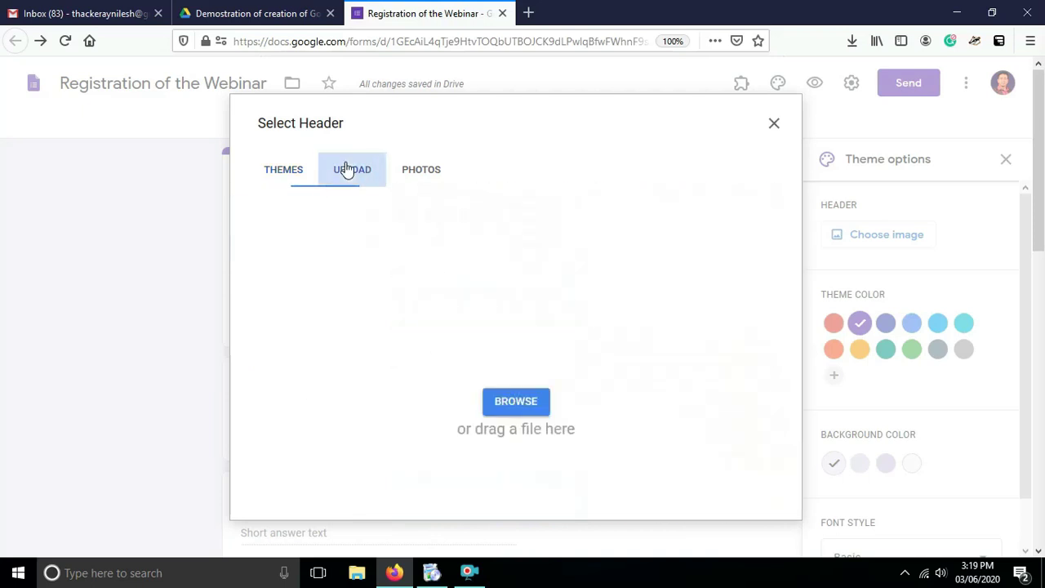
left_click(419, 173)
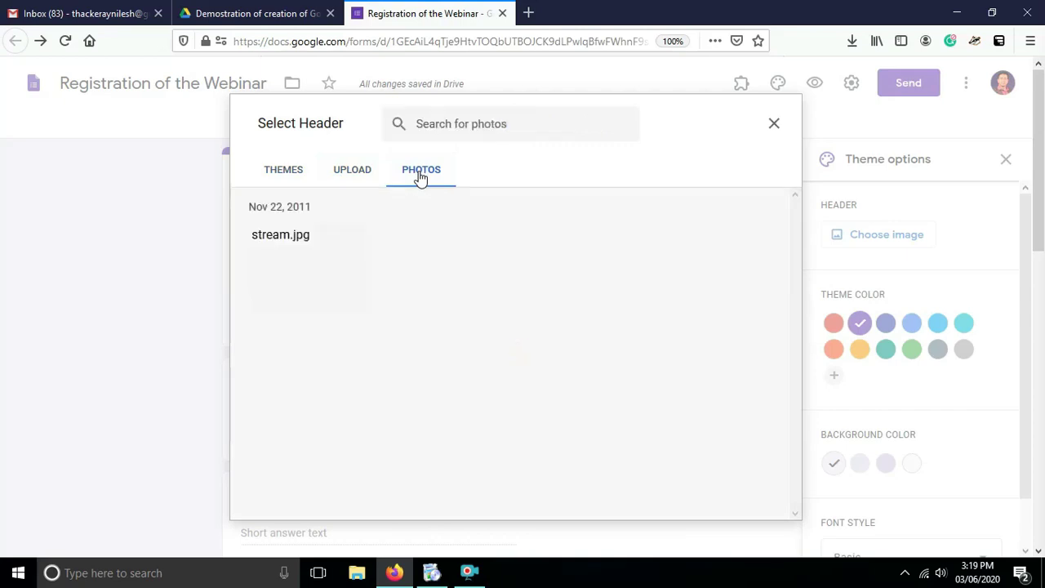
left_click(277, 173)
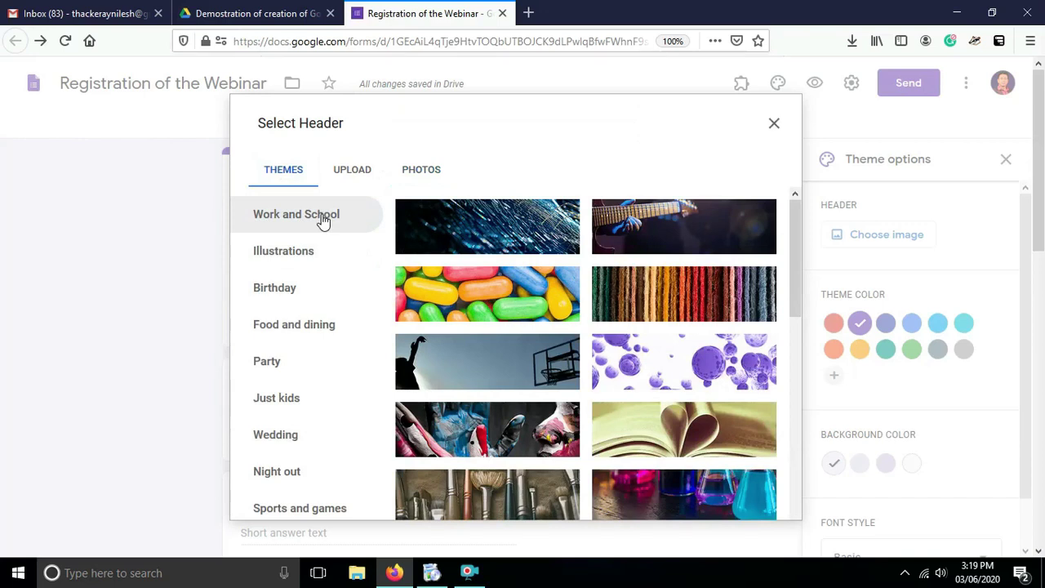
left_click_drag(795, 272, 798, 539)
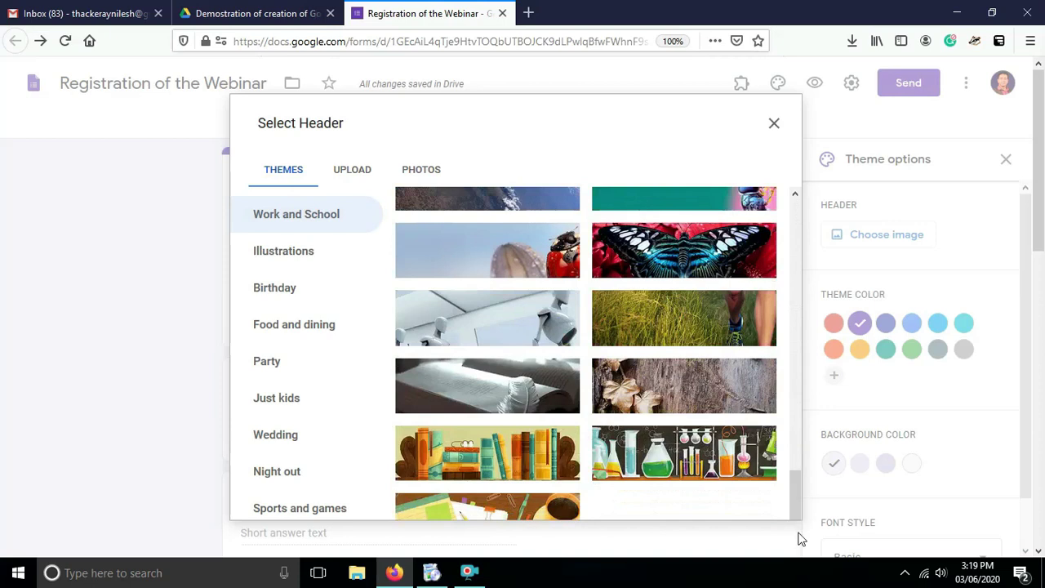
left_click(447, 466)
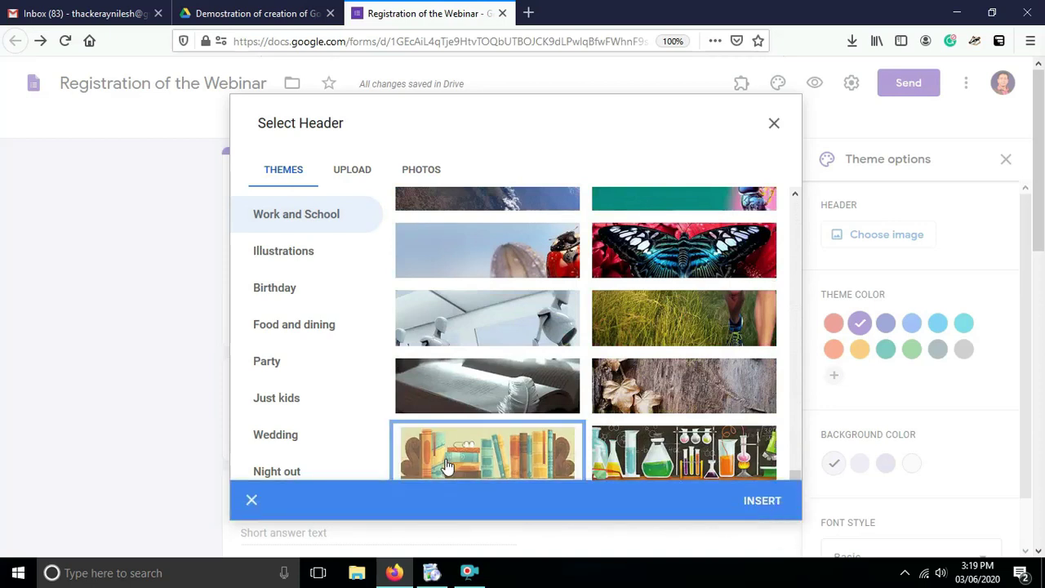
left_click(759, 508)
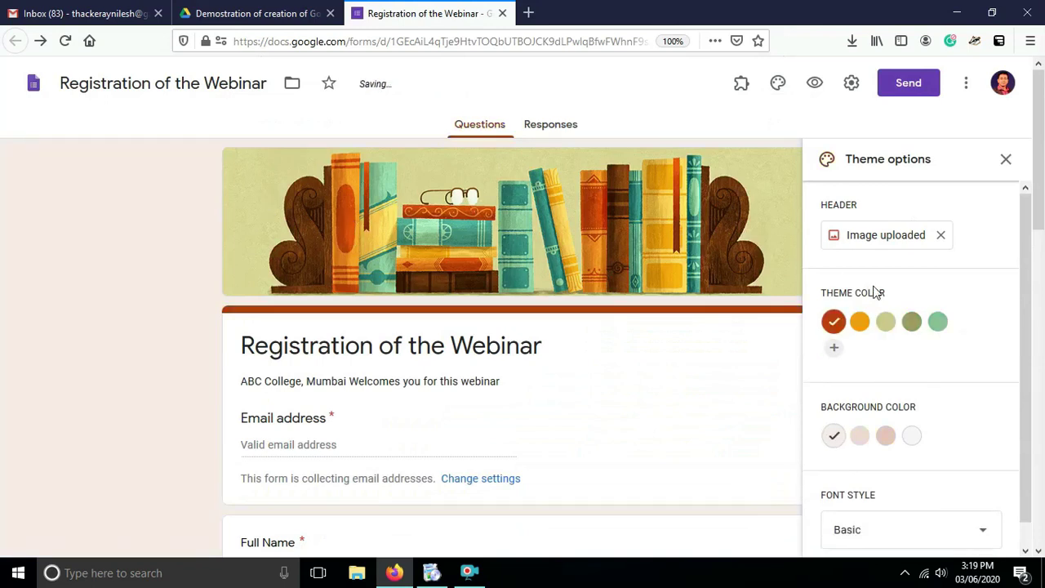
Settle on the orange #eca115 theme colour after trying green #8cc491, then close theme options.
left_click(864, 334)
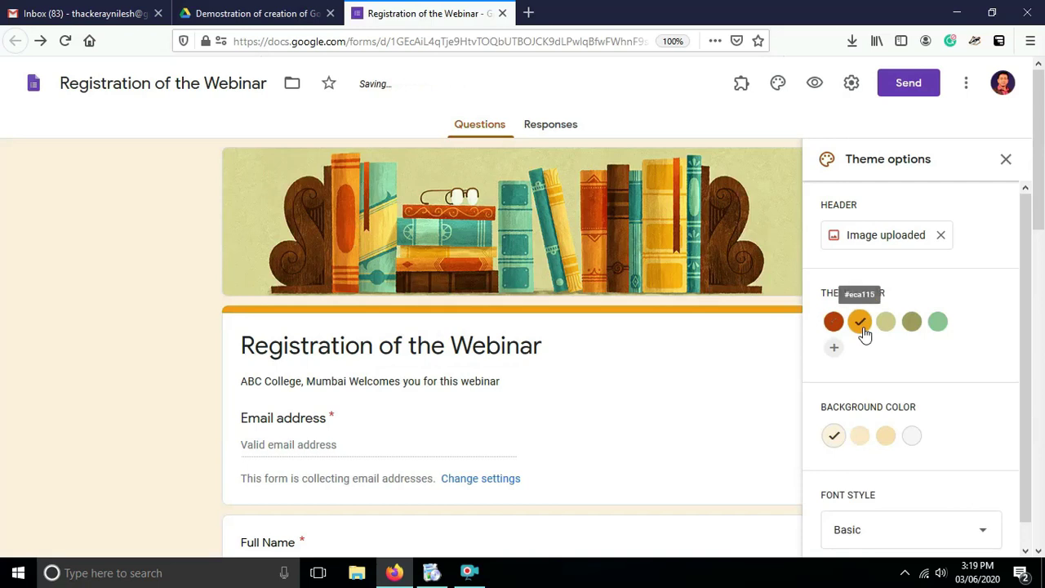
left_click(936, 327)
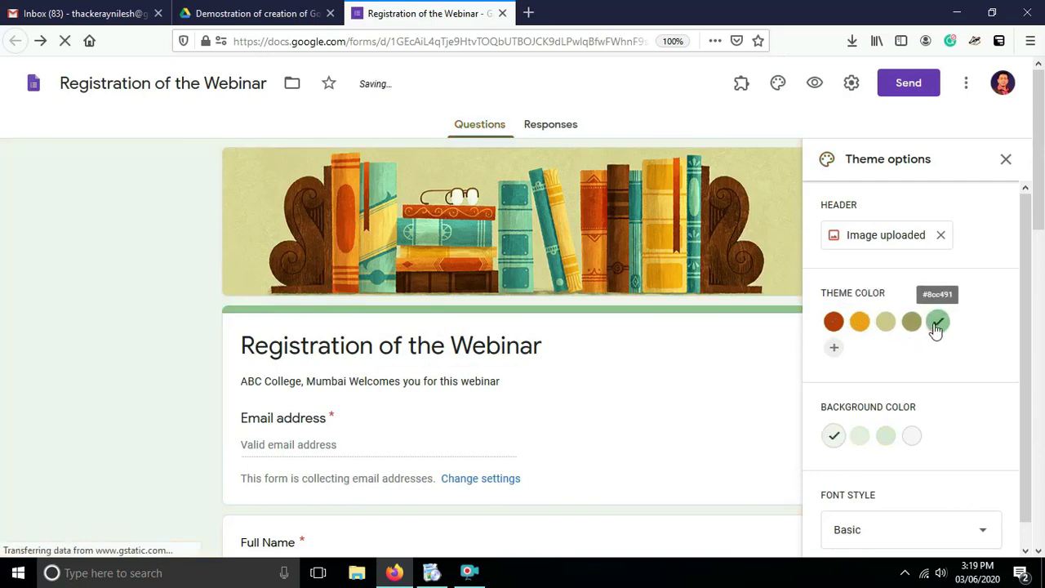
left_click(857, 330)
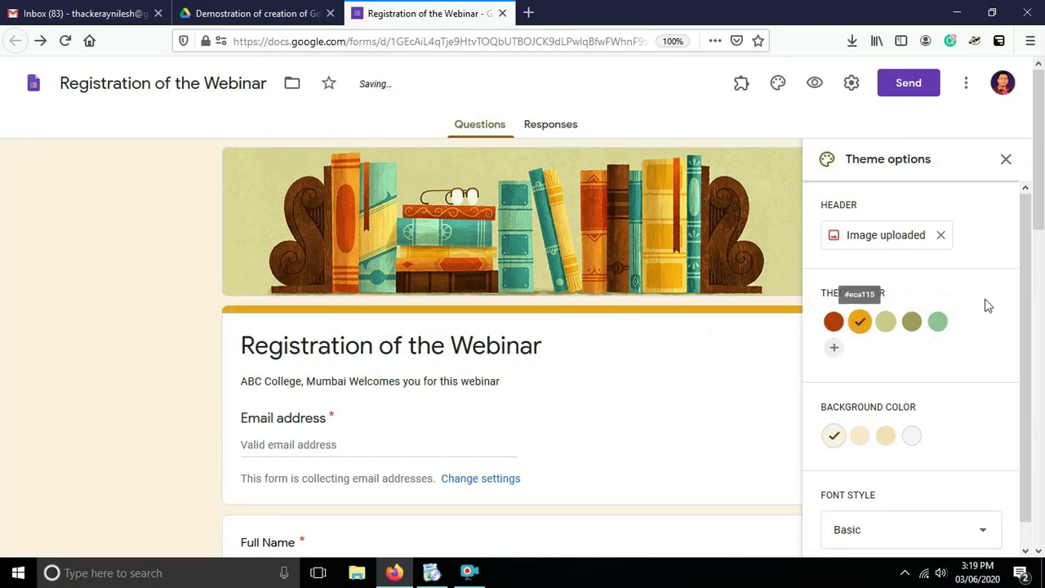
scroll(1022, 278, "down", 1)
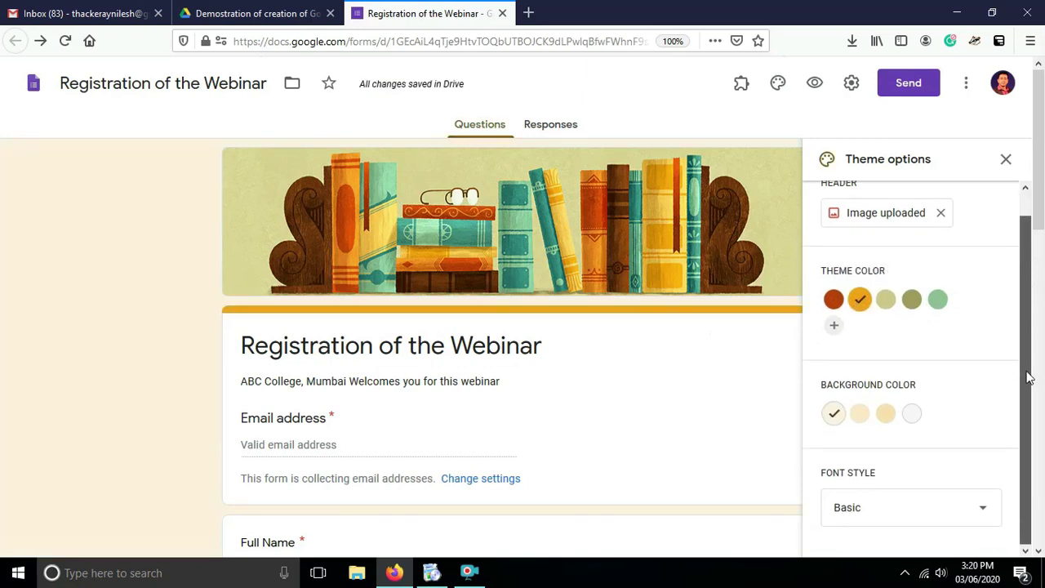
left_click_drag(1031, 303, 1021, 253)
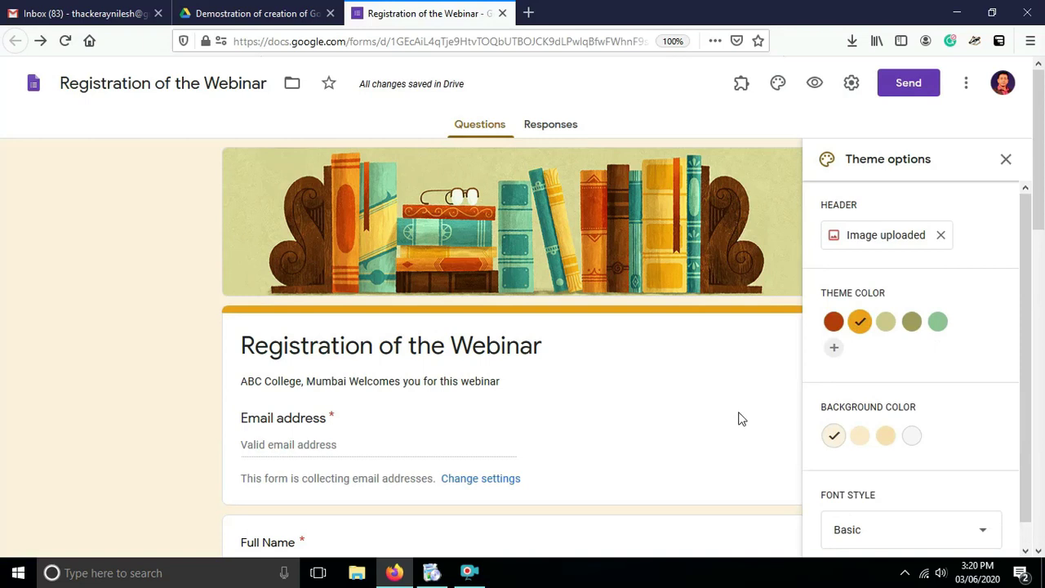
left_click(756, 406)
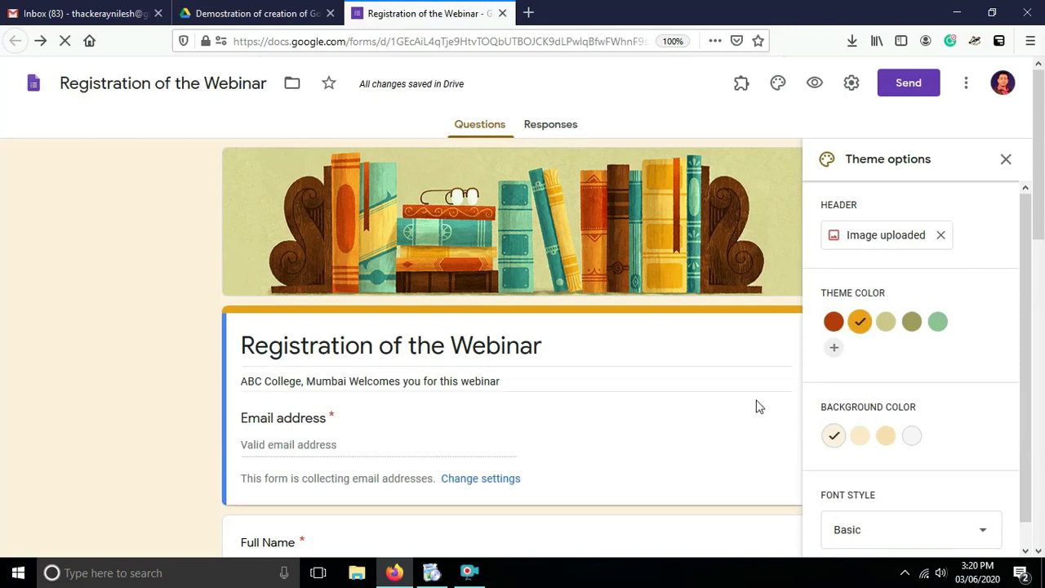
left_click(1004, 159)
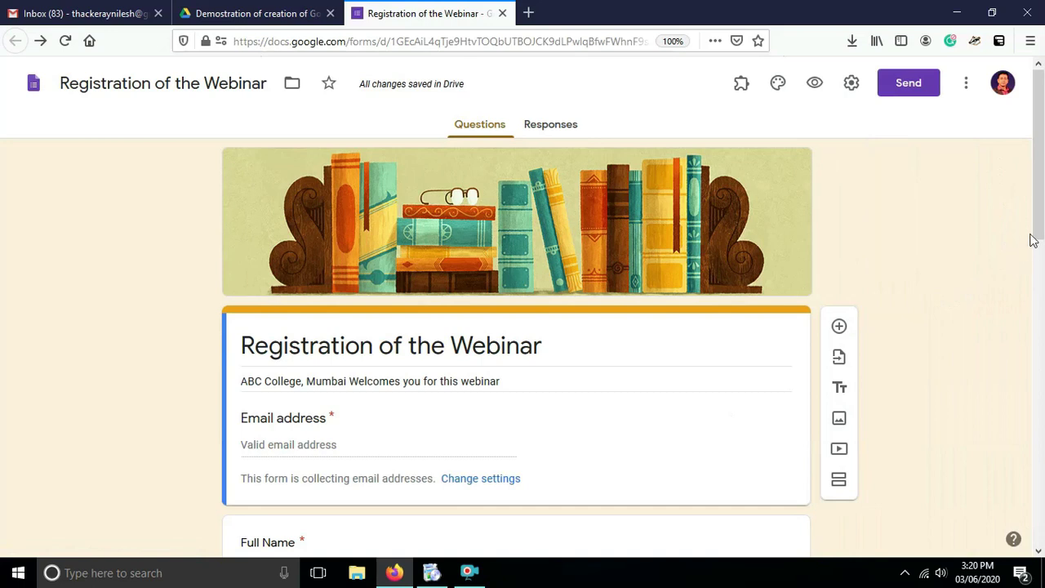
left_click_drag(1041, 227, 1041, 275)
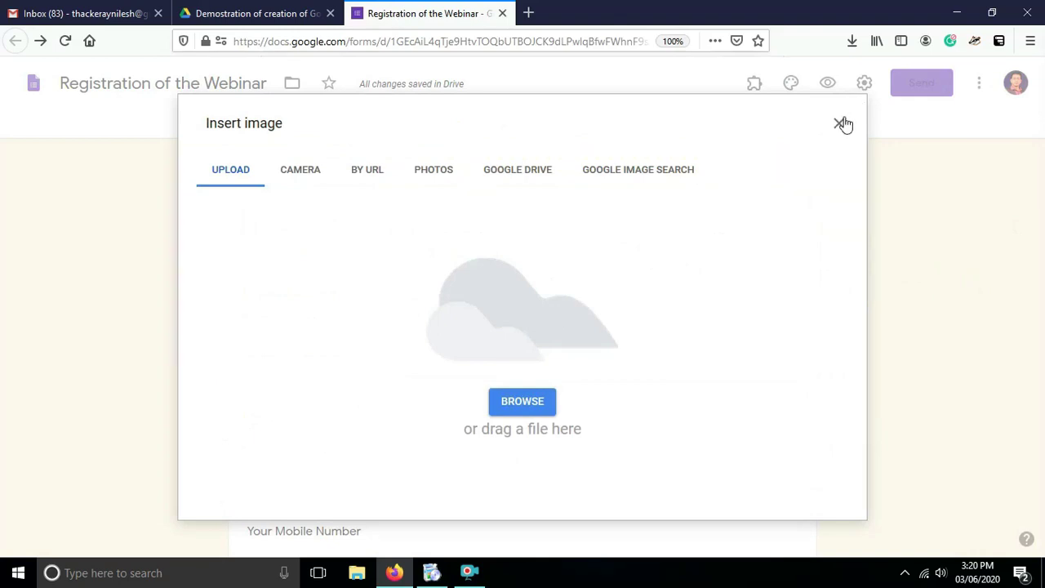
left_click(424, 177)
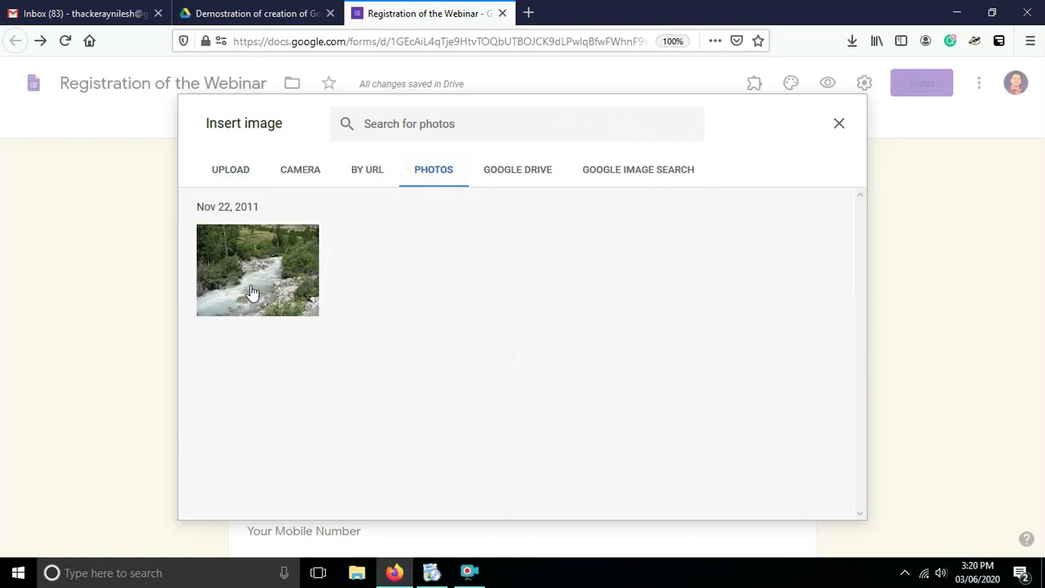
left_click(251, 293)
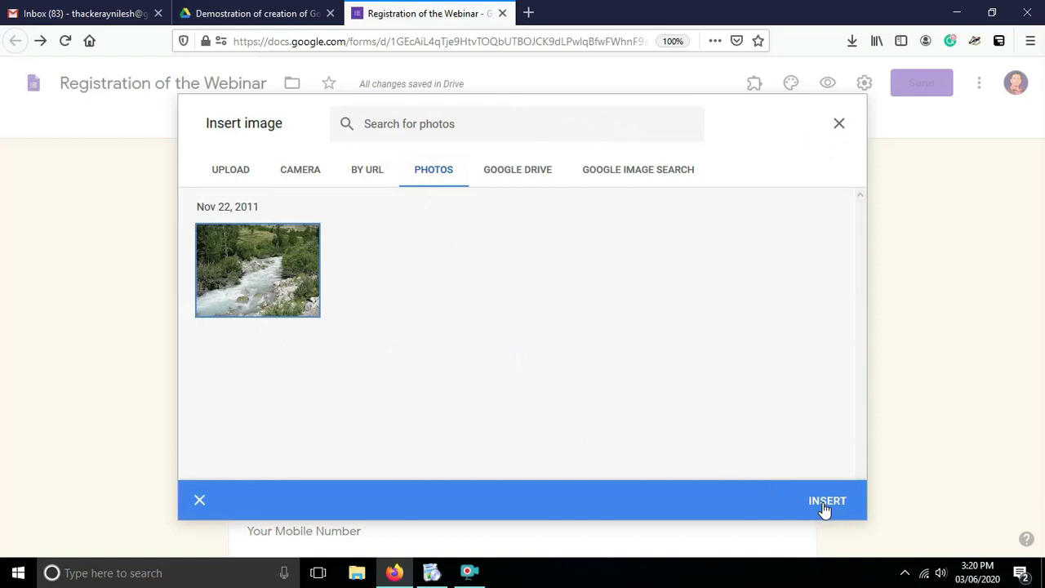
left_click(826, 501)
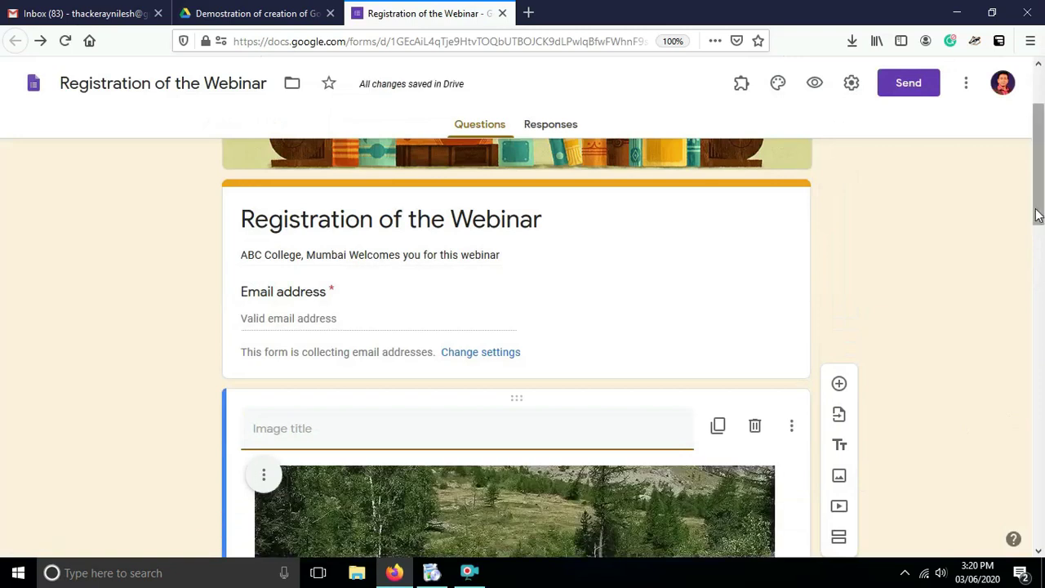
left_click_drag(1035, 210, 1039, 238)
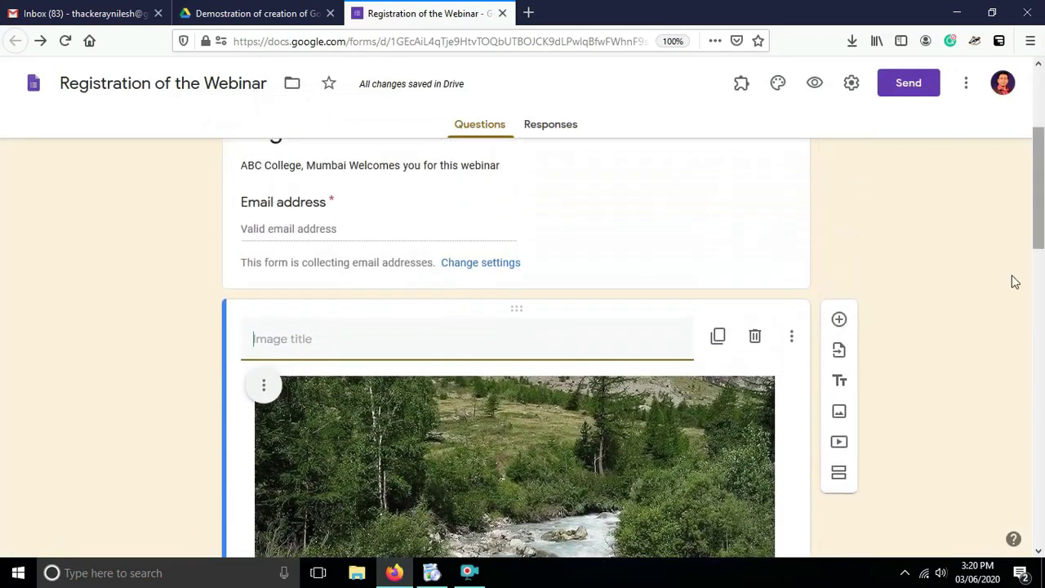
left_click(756, 338)
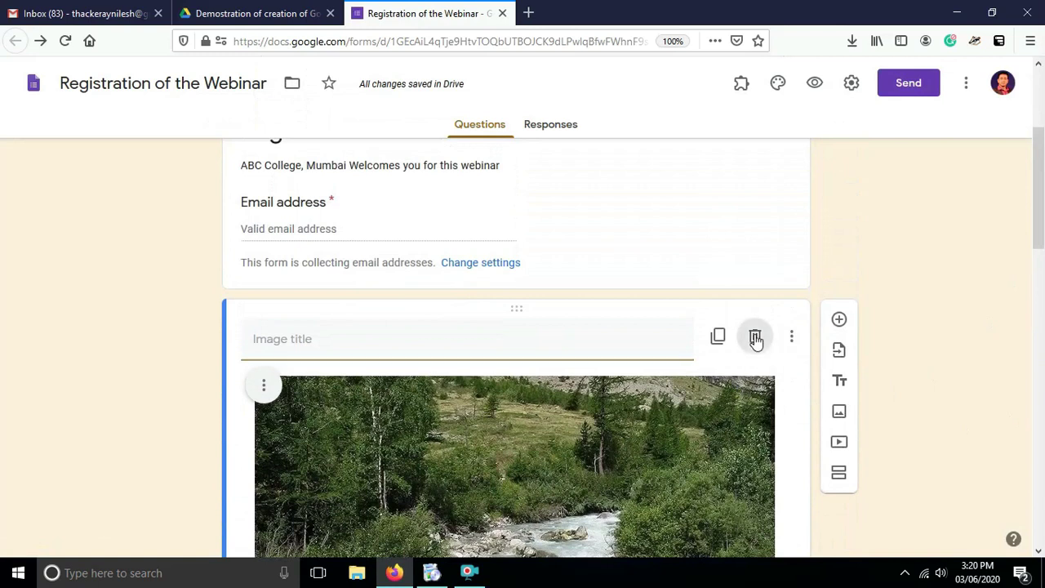
left_click_drag(1041, 249, 1041, 375)
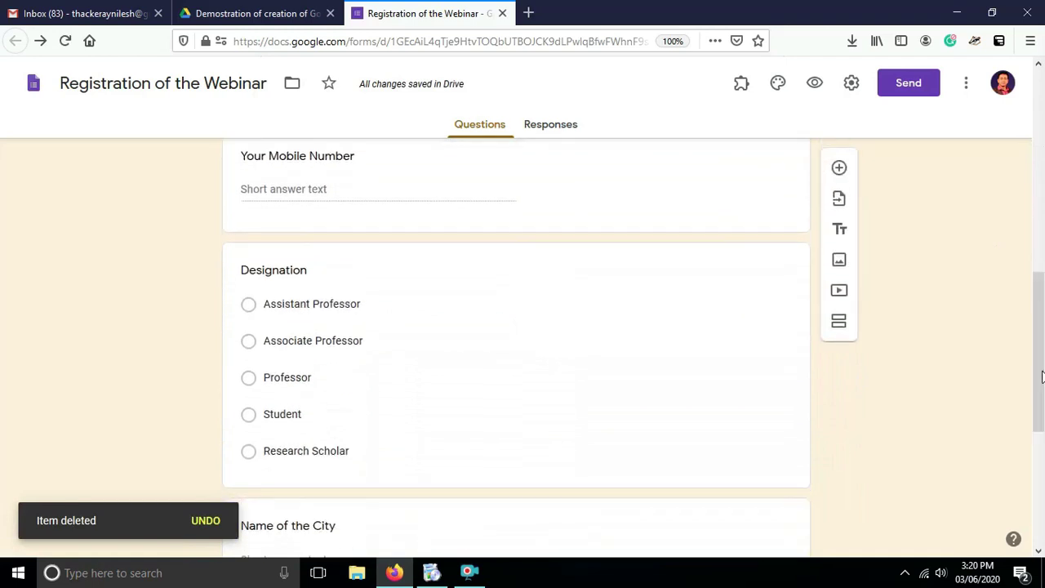
Make the Your Mobile Number and Designation questions required.
left_click(663, 193)
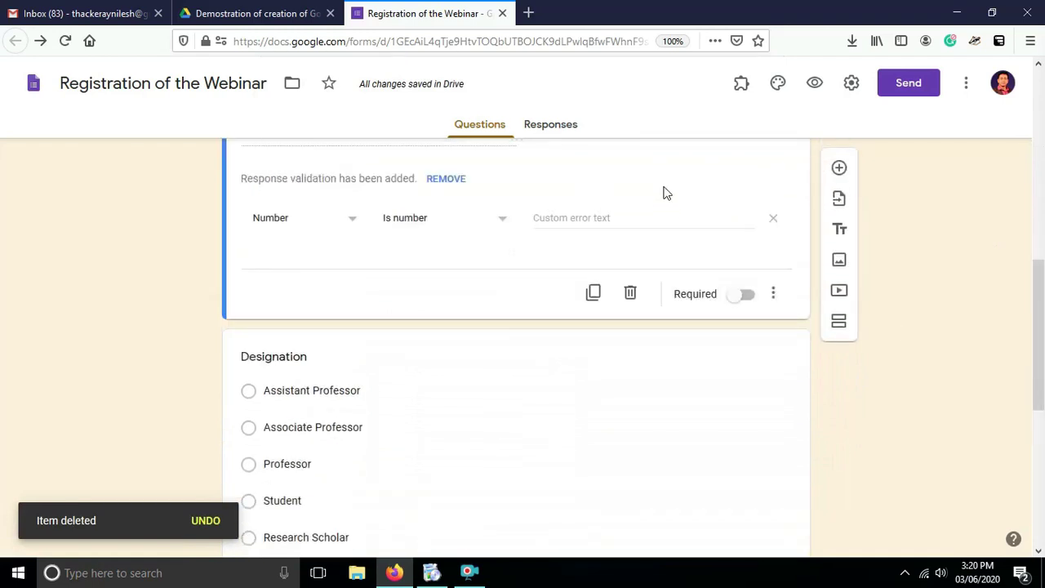
left_click(739, 300)
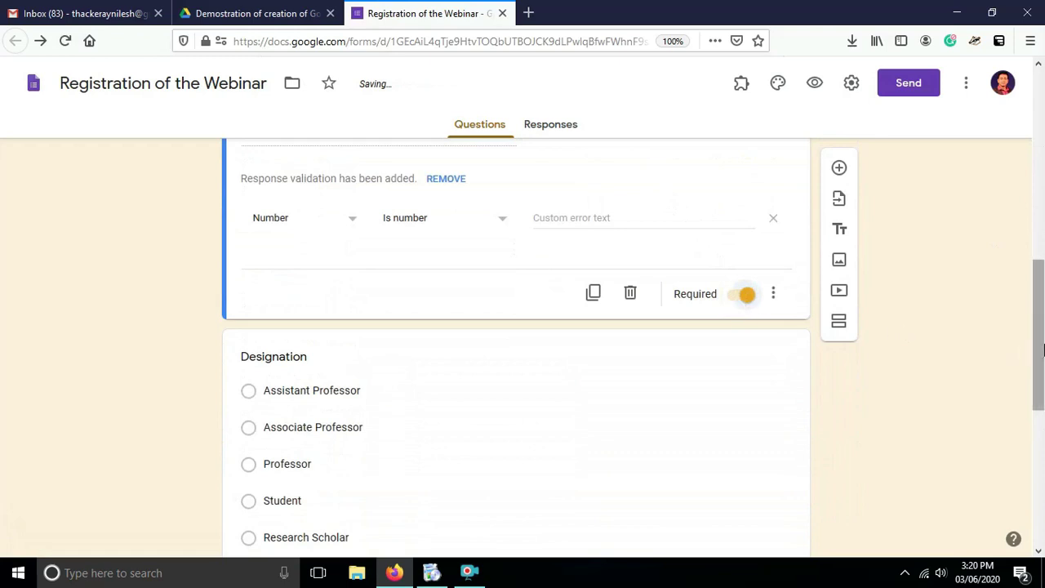
scroll(1040, 350, "down", 3)
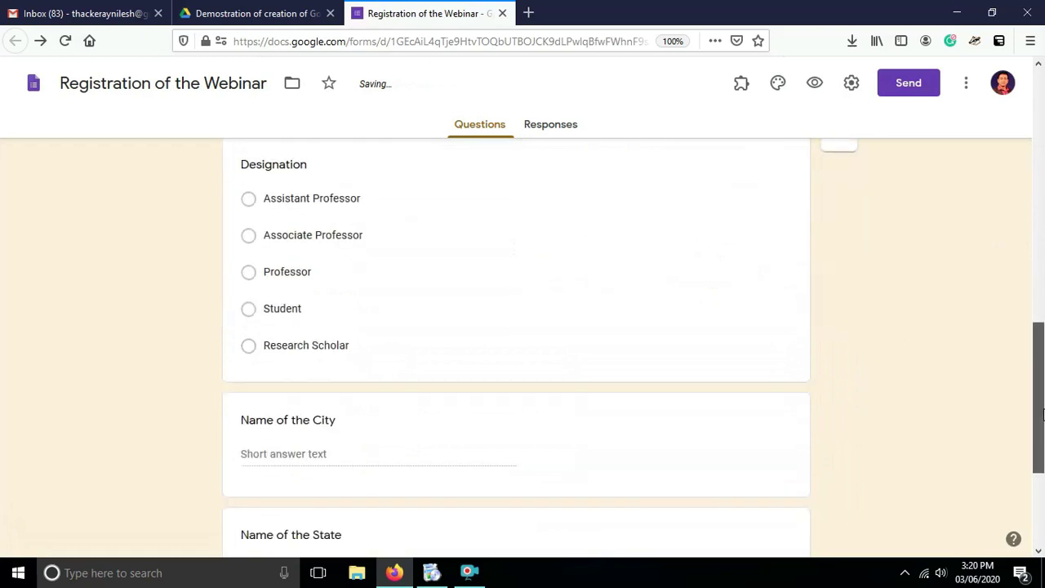
left_click(666, 324)
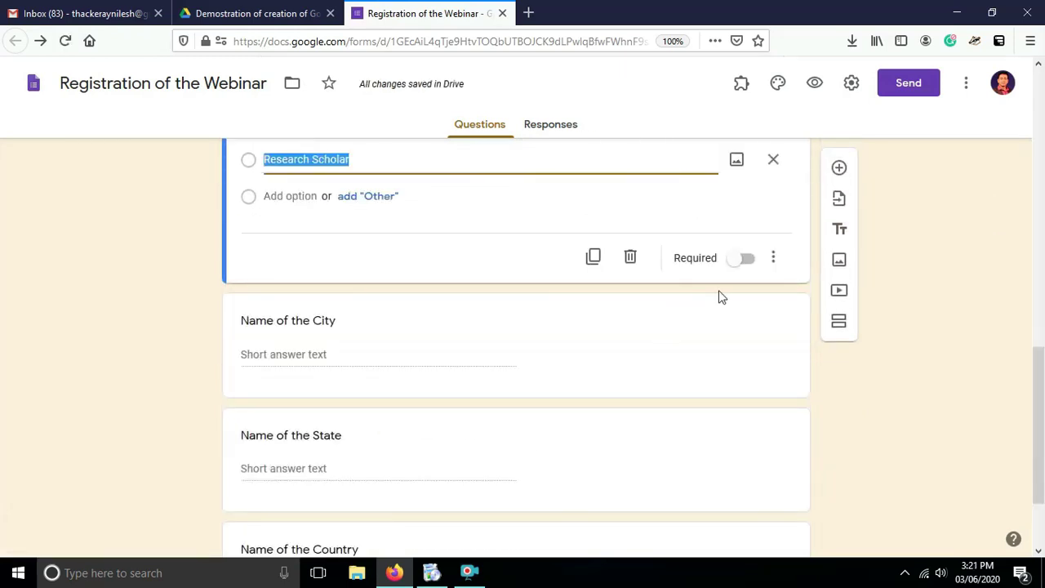
left_click(741, 263)
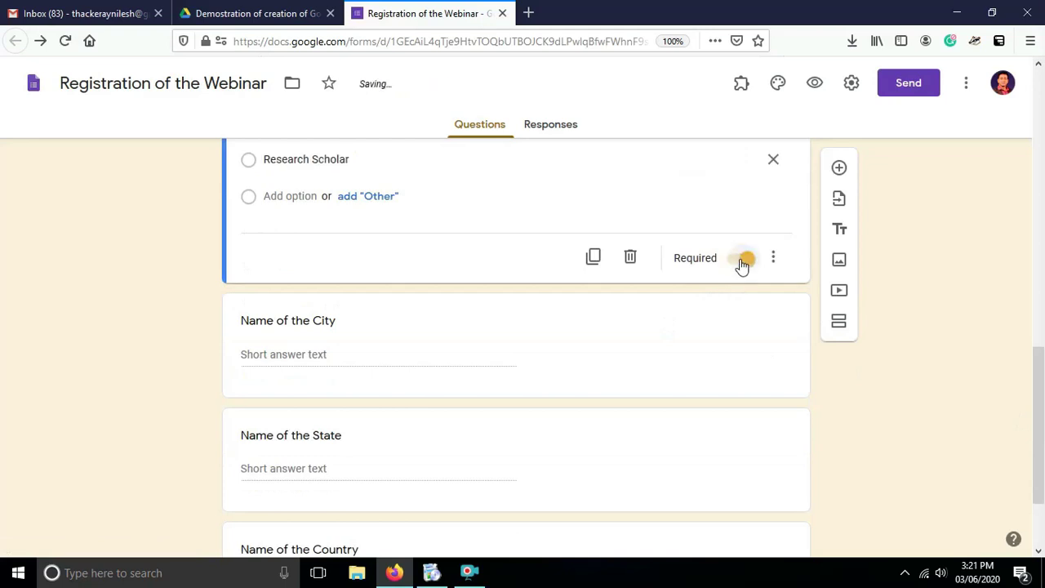
Make the Name of the City, Name of the State and Name of the Country questions required.
left_click(643, 371)
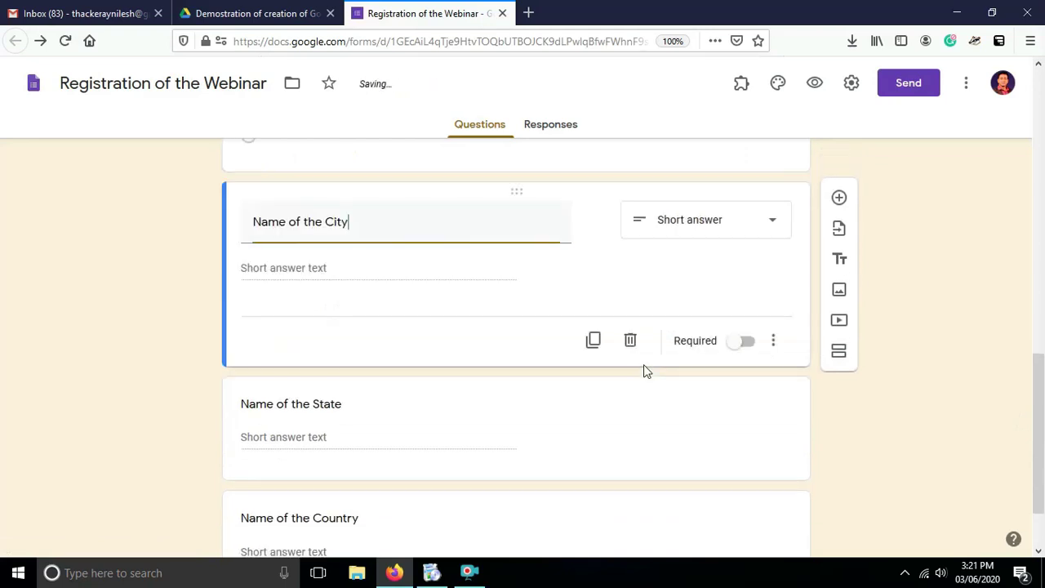
left_click(742, 347)
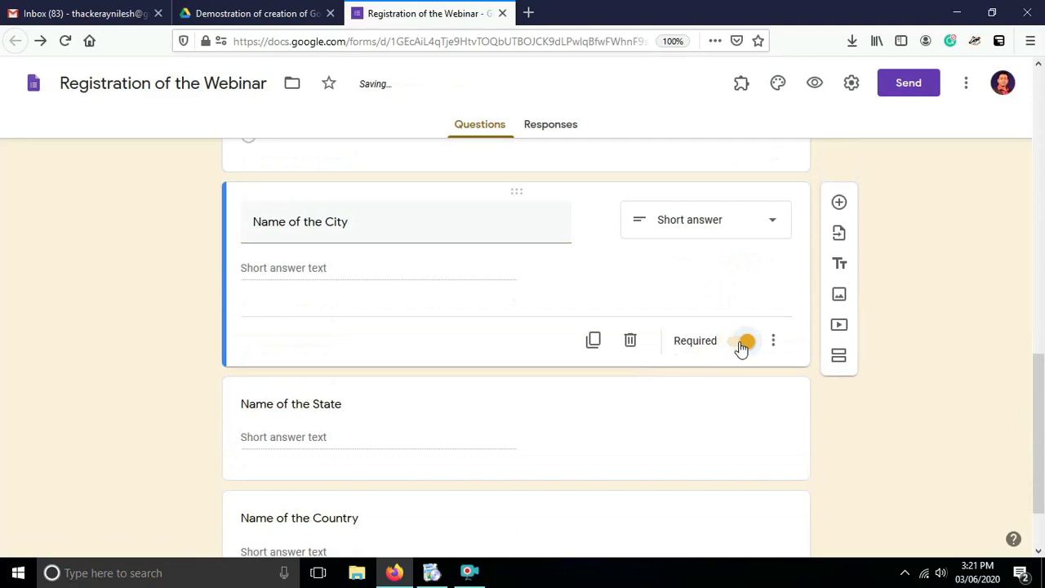
left_click_drag(1035, 384, 1042, 447)
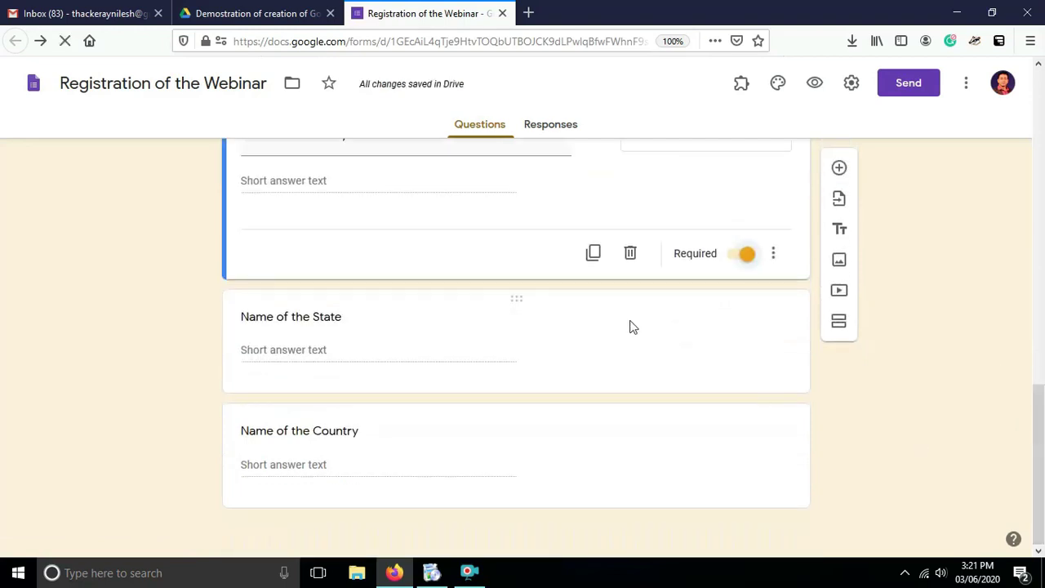
left_click(593, 344)
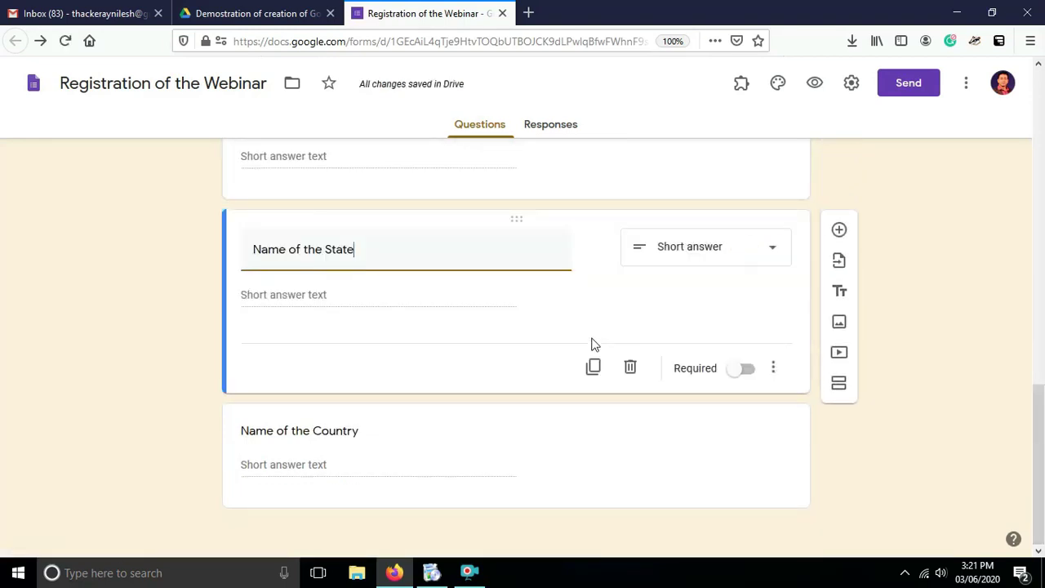
left_click(738, 375)
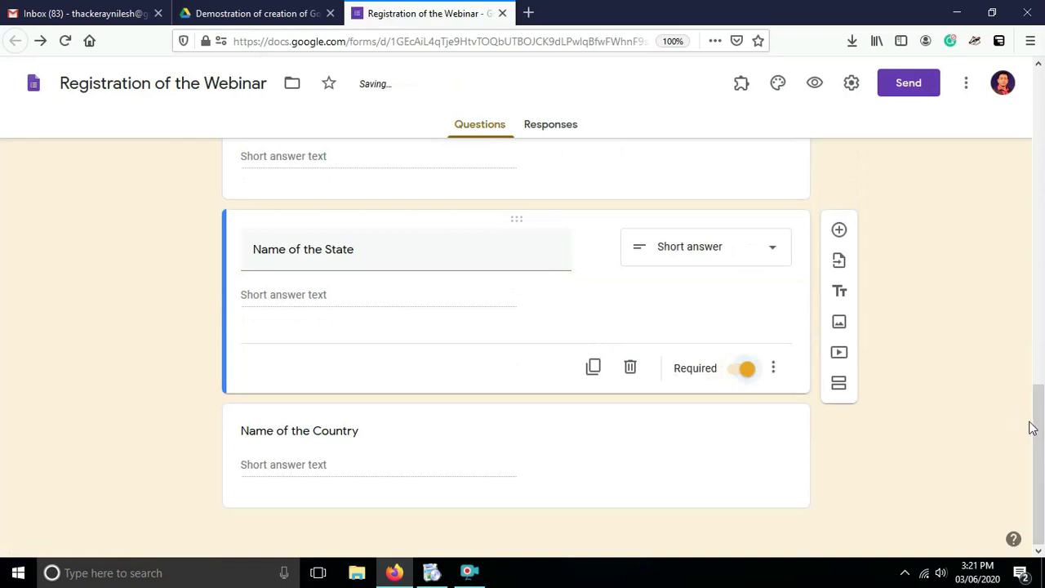
left_click(657, 426)
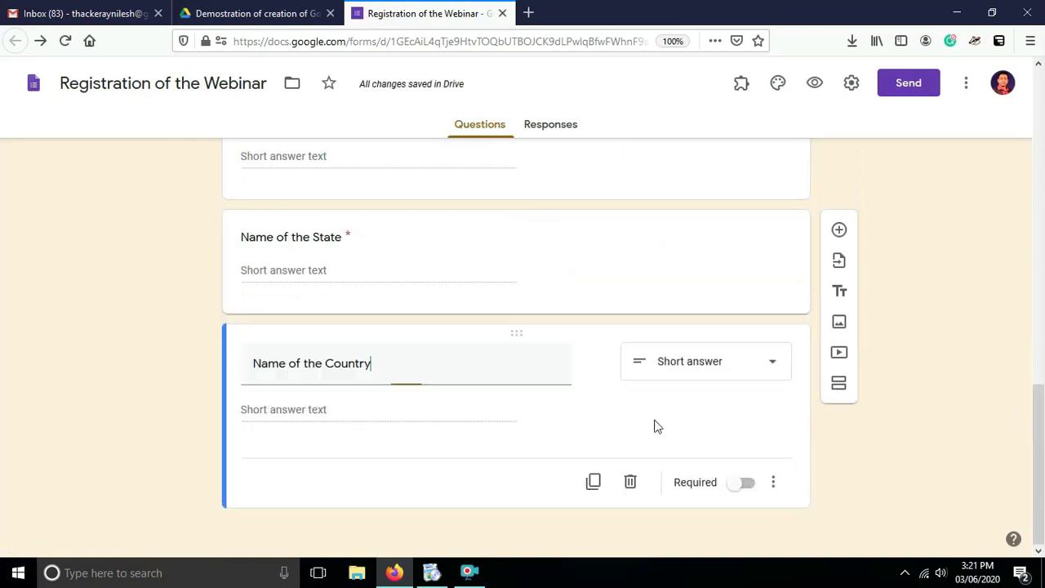
left_click(739, 483)
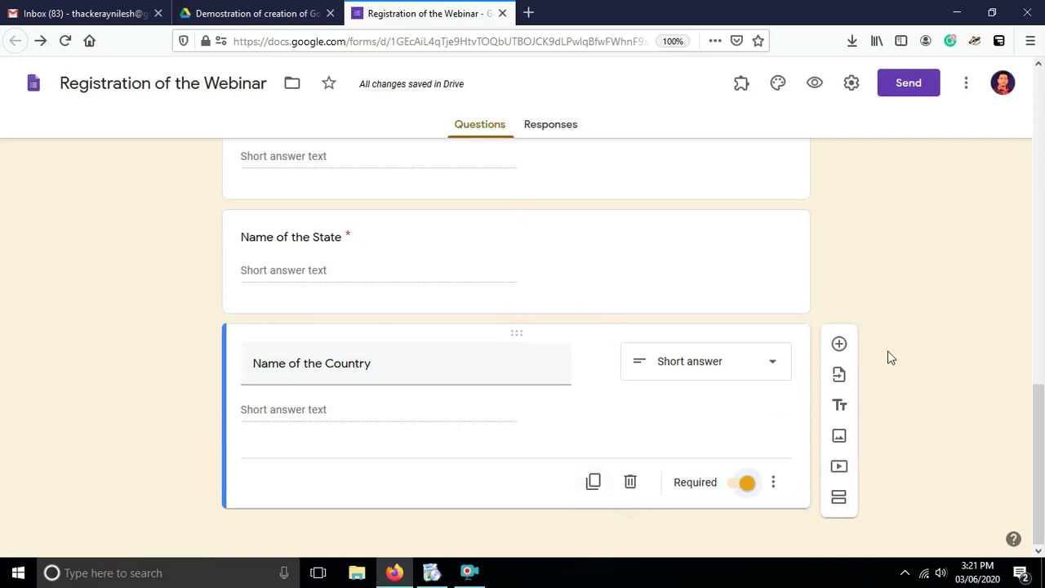
left_click_drag(1042, 454, 1039, 202)
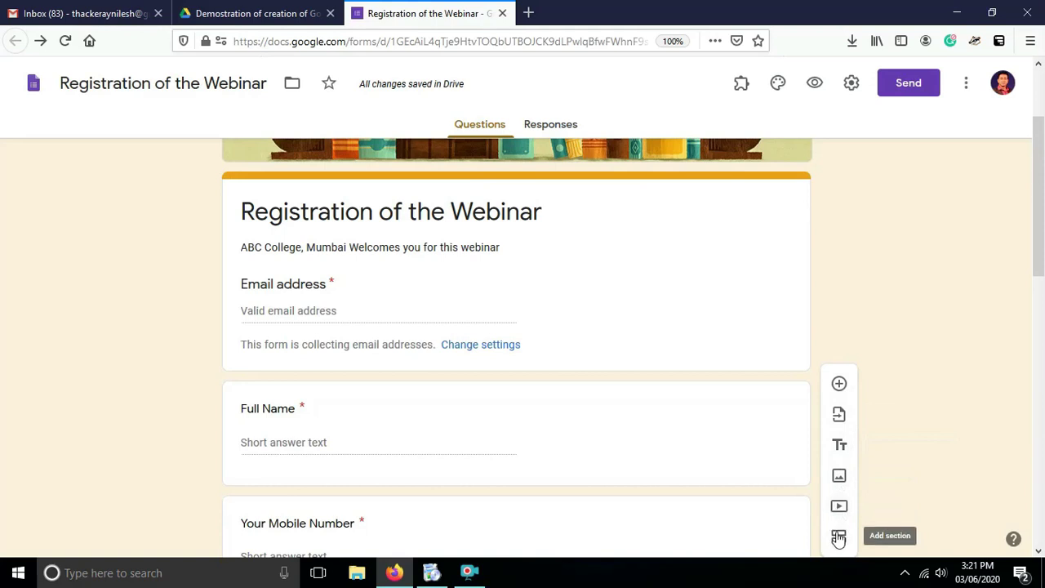
left_click_drag(1039, 272, 1041, 216)
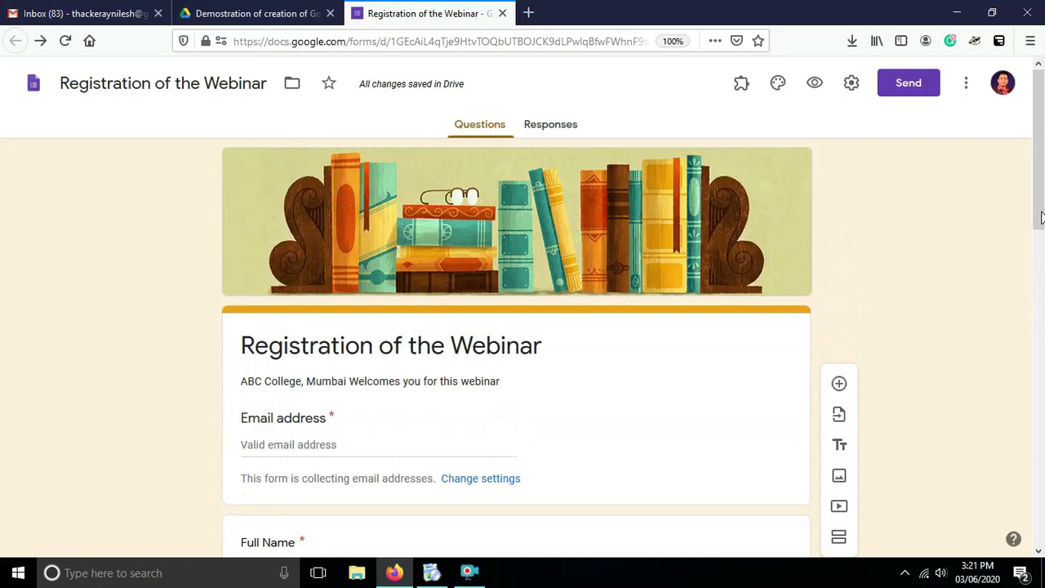
left_click(815, 83)
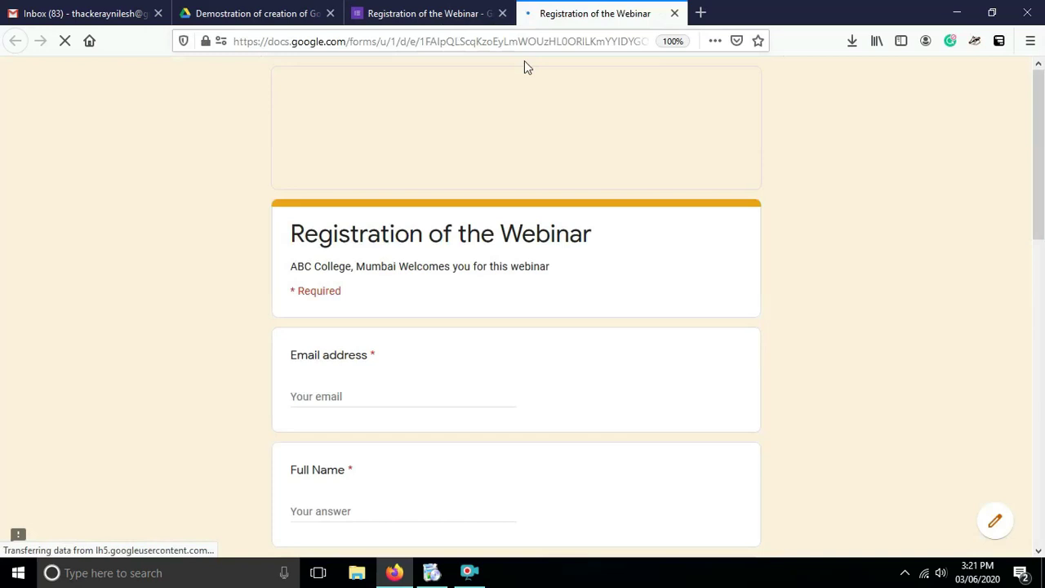
left_click_drag(1039, 151, 1034, 103)
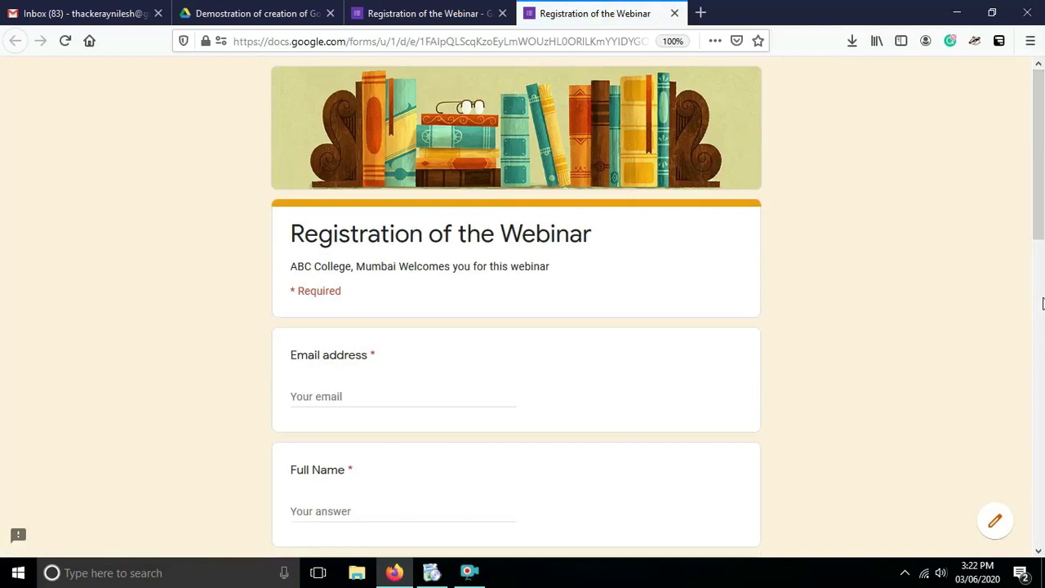
left_click_drag(1034, 227, 1029, 43)
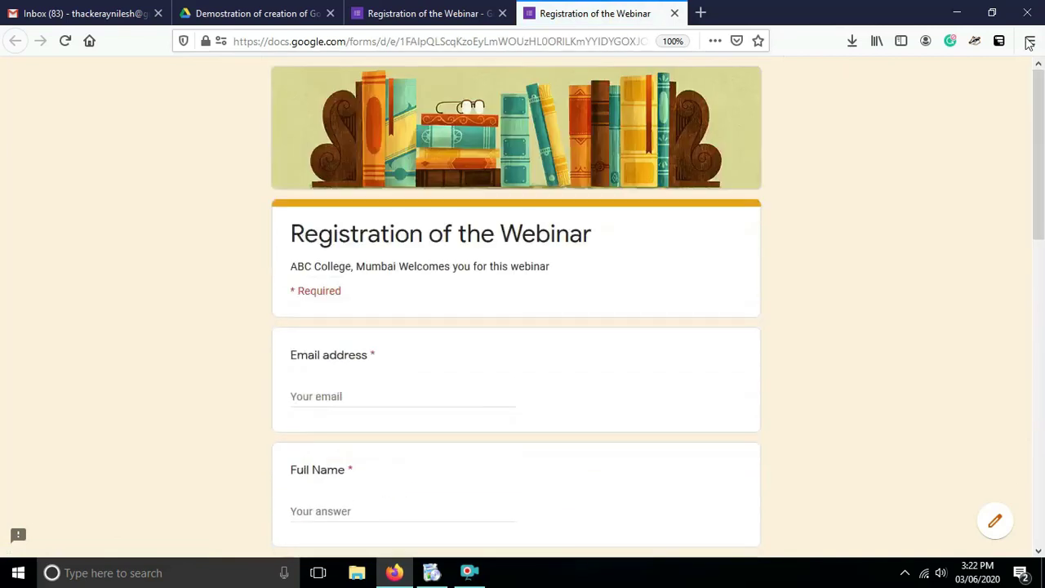
left_click(673, 14)
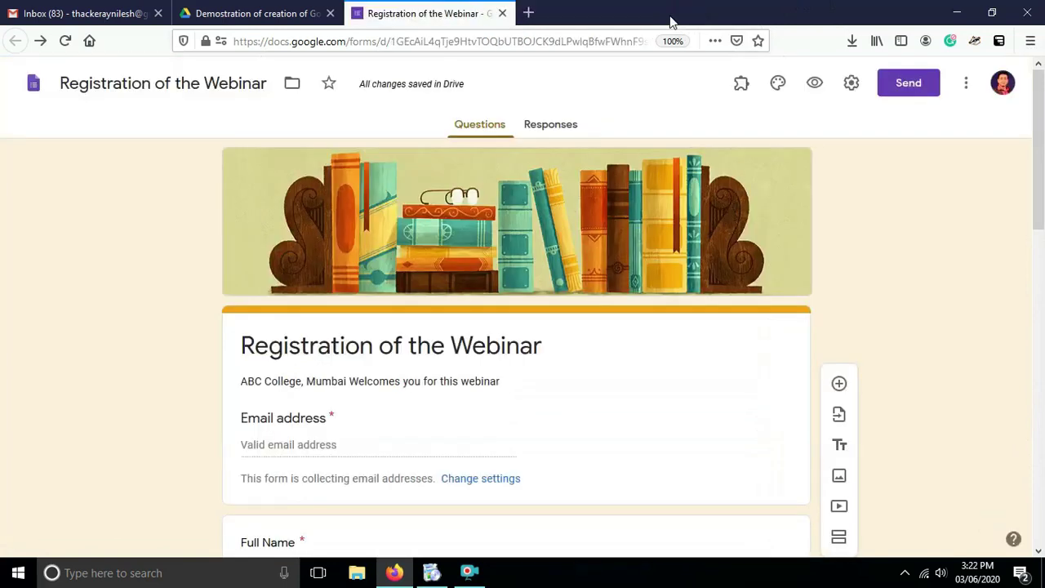
View the Responses tab, which shows 0 responses, and dismiss its more-options menu unchanged.
left_click(553, 129)
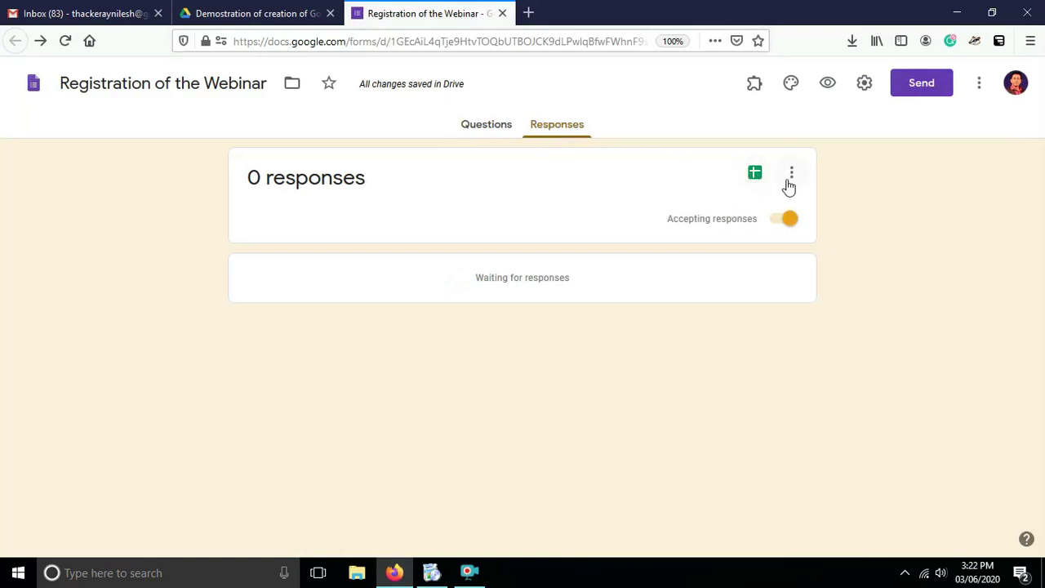
left_click(791, 177)
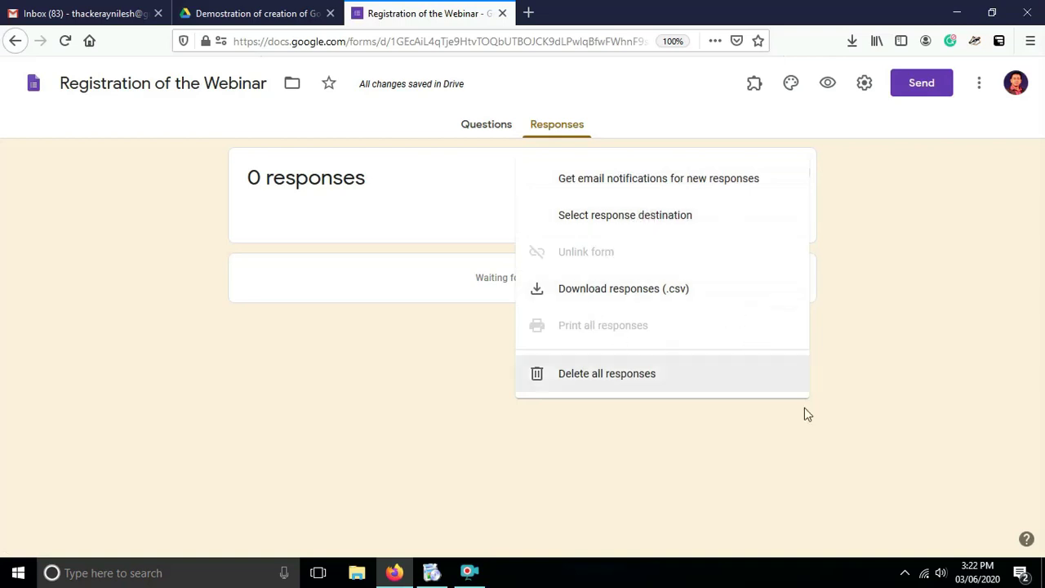
left_click(624, 469)
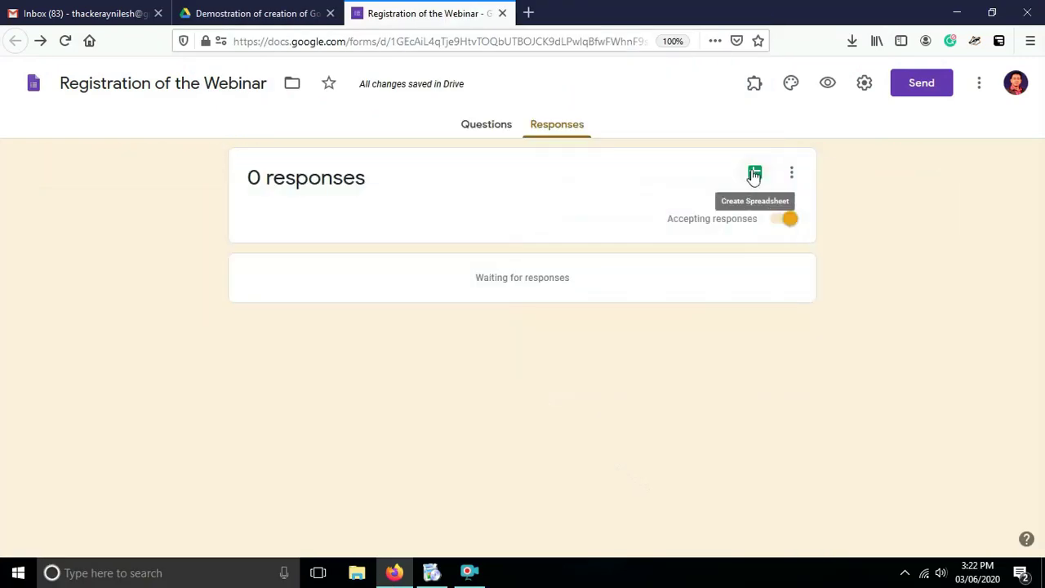
Link responses to a new spreadsheet 'Registration of the Webinar (Responses)' and return to the form.
left_click(754, 174)
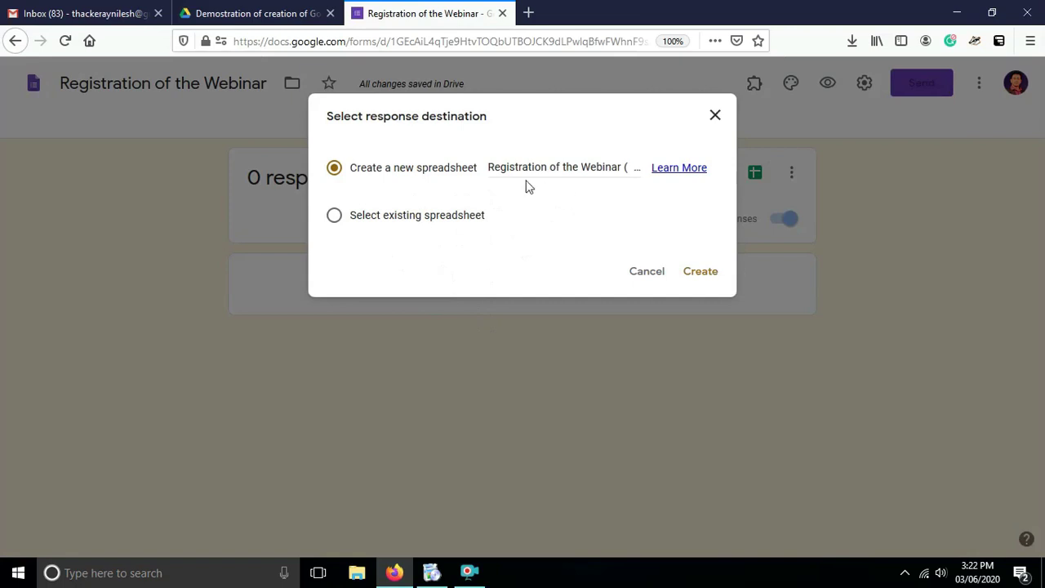
left_click(695, 273)
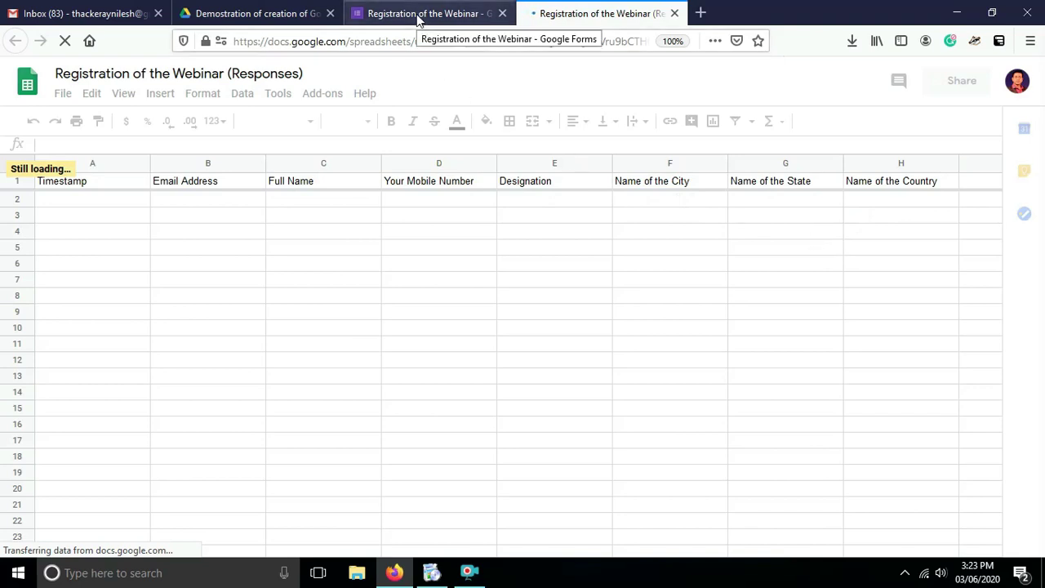
left_click(416, 17)
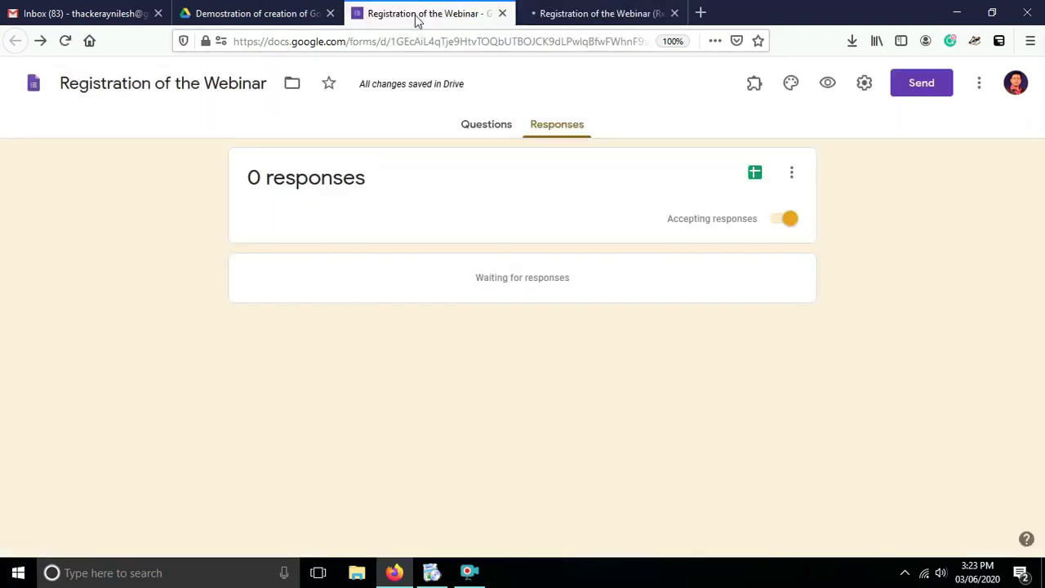
Limit respondents to one response and save a confirmation message thanking them and promising the joining link shortly.
left_click(865, 84)
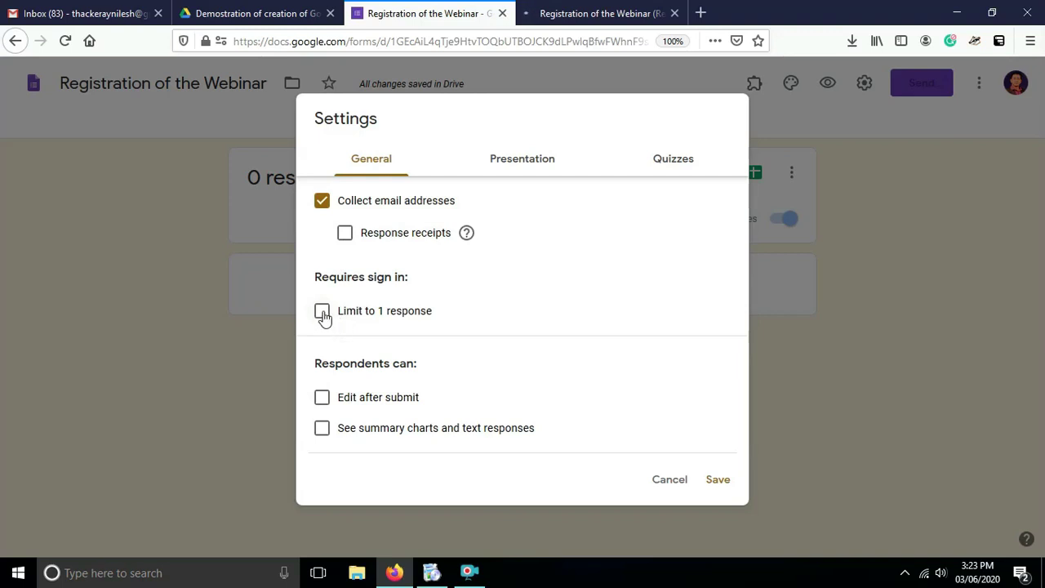
left_click(323, 313)
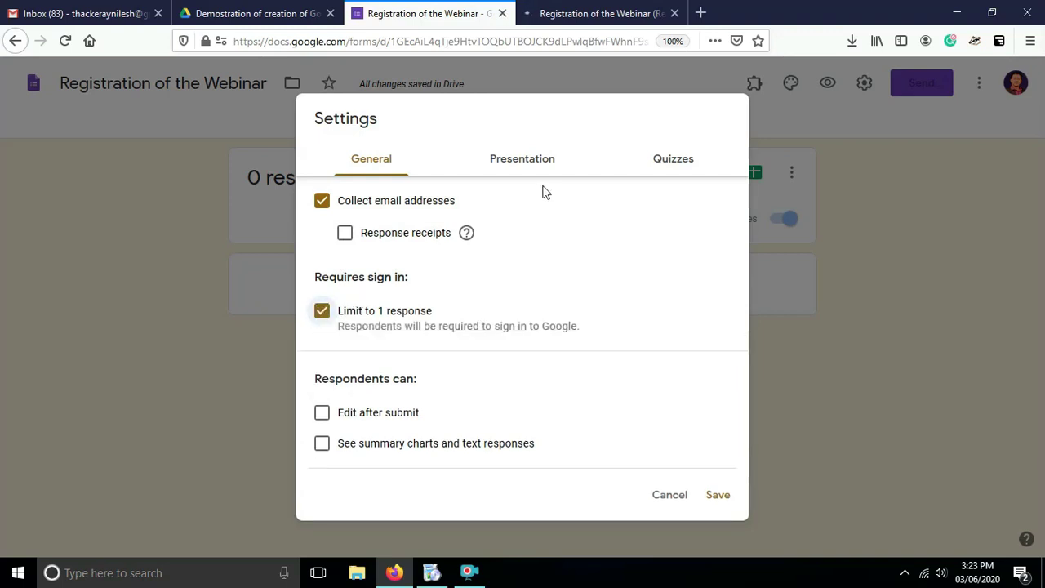
left_click(527, 163)
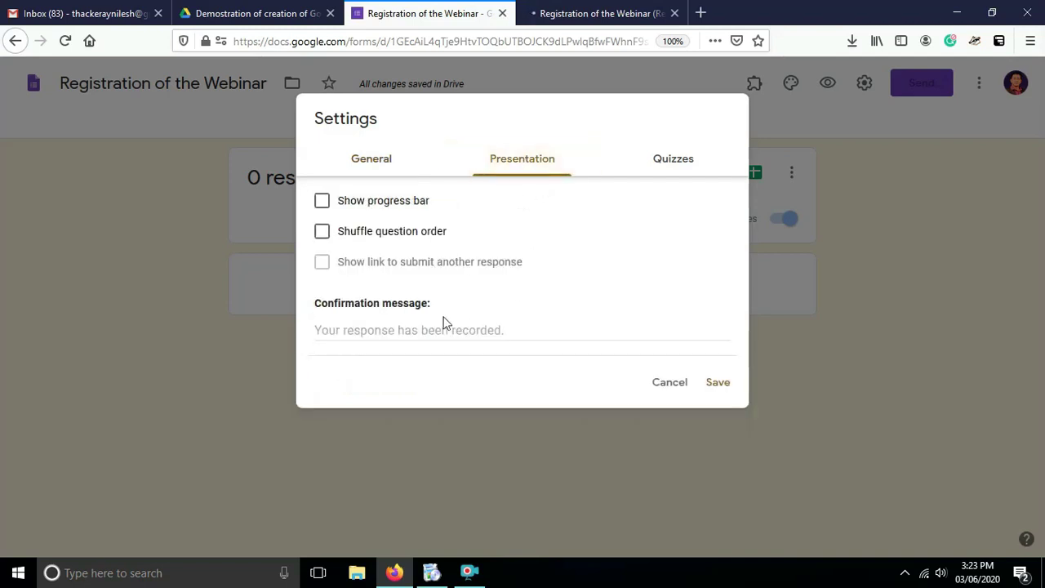
left_click(397, 330)
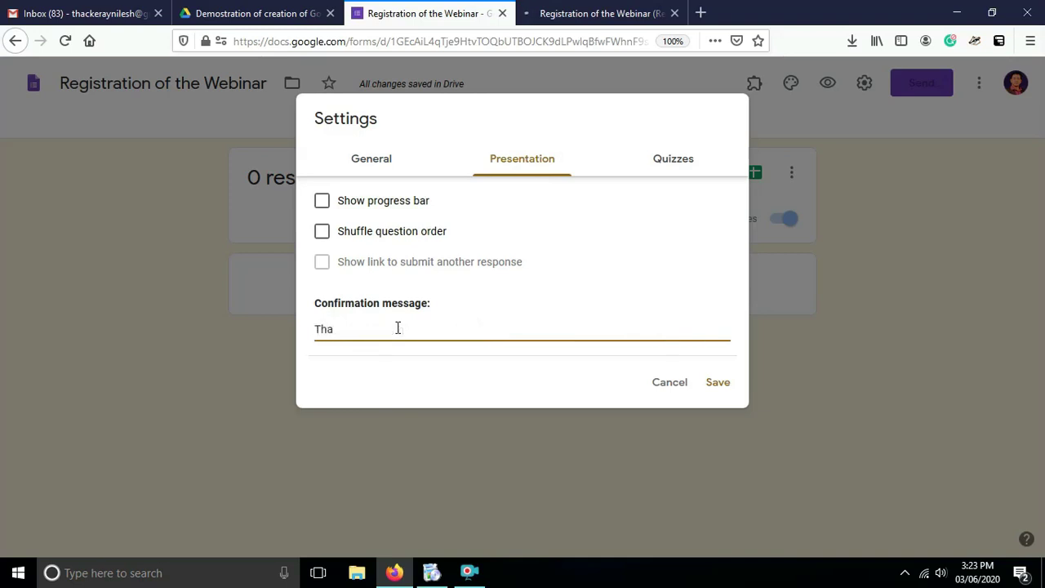
type("k you for showing interest in ")
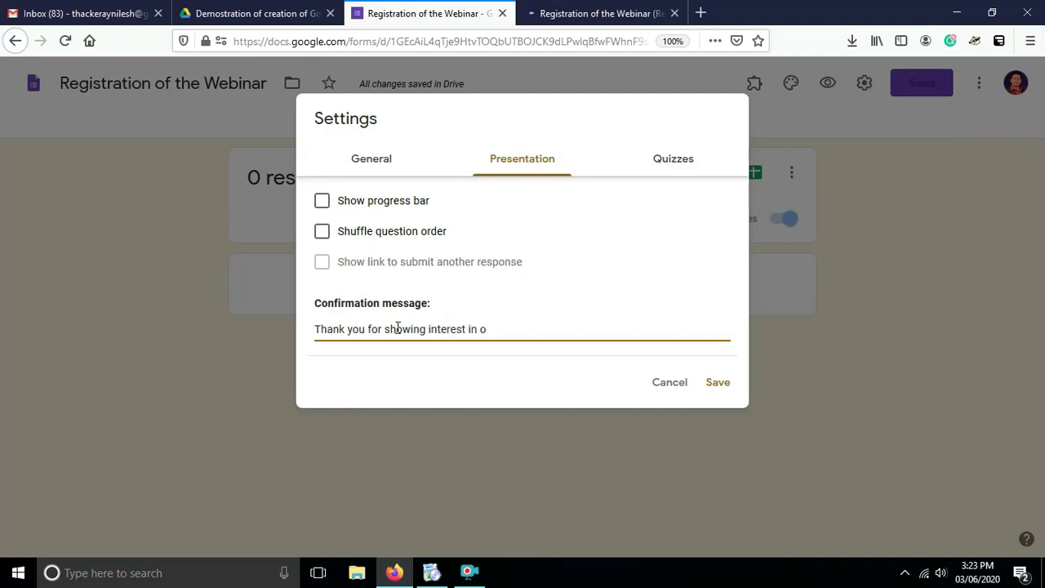
type("our webinar. You wil")
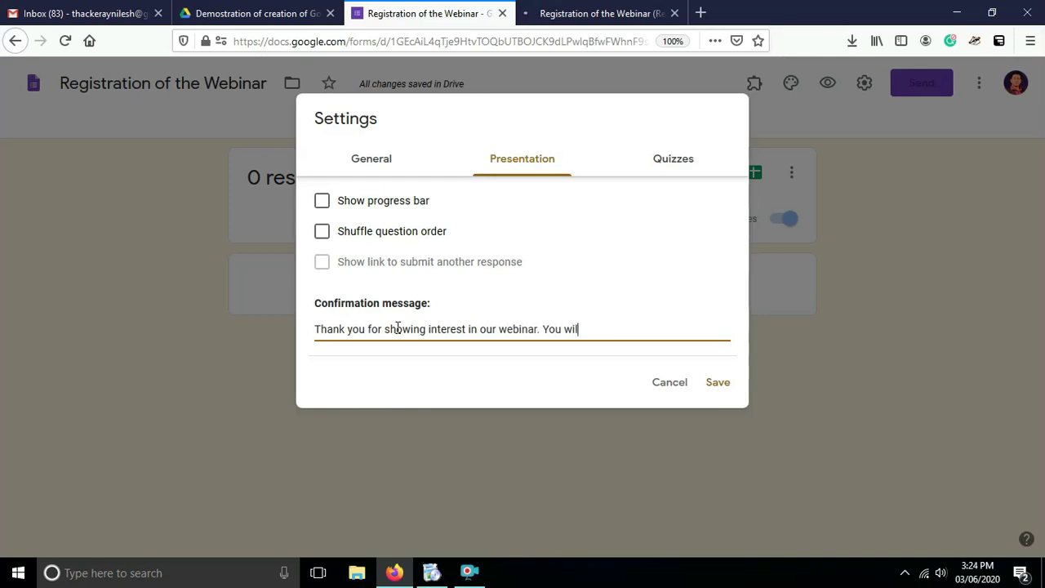
type("l be provided with")
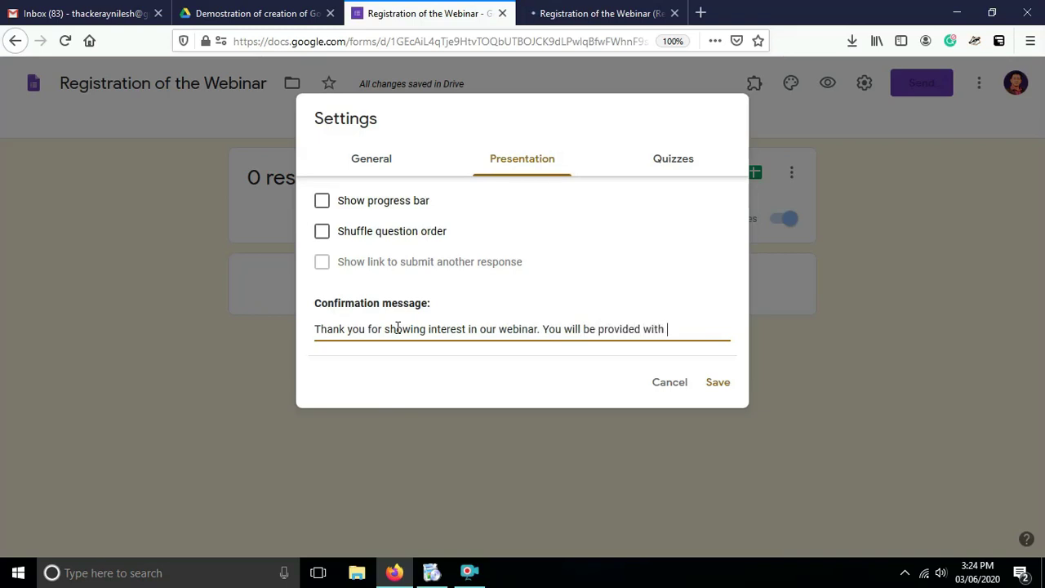
type(" the joining likn")
key("BackSpace")
key("BackSpace")
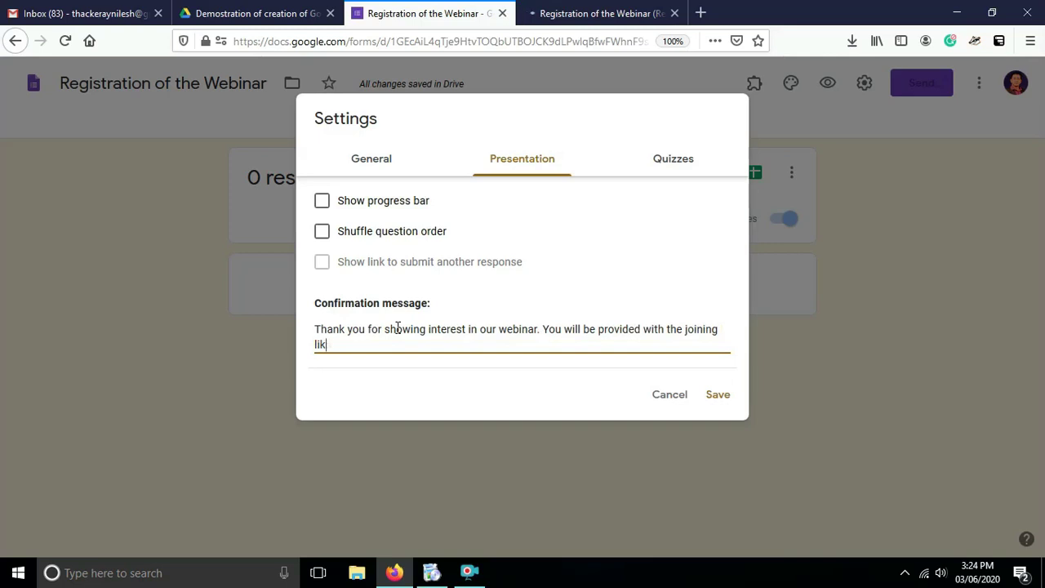
type("nk shorly.")
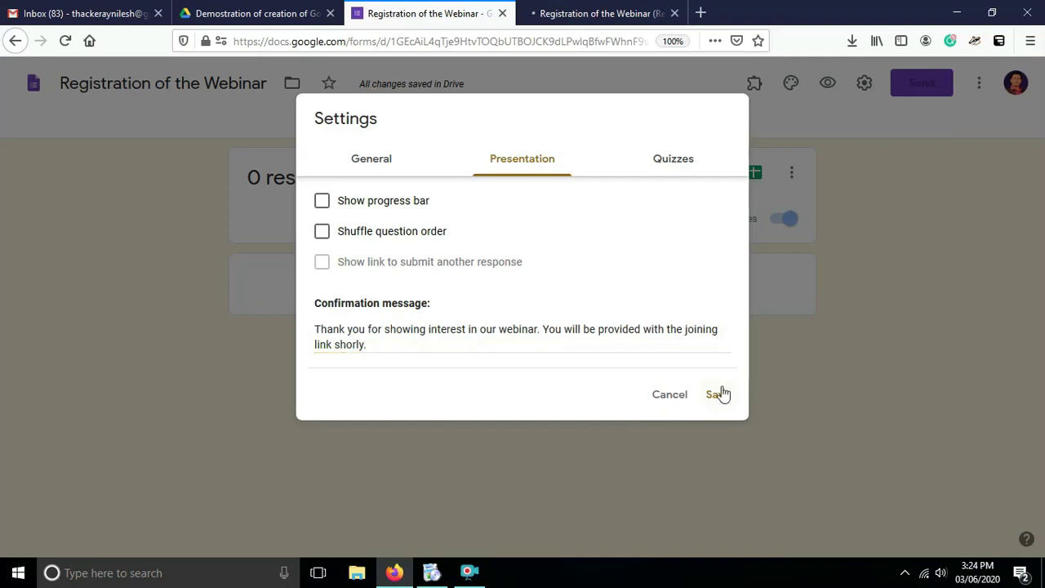
left_click(722, 398)
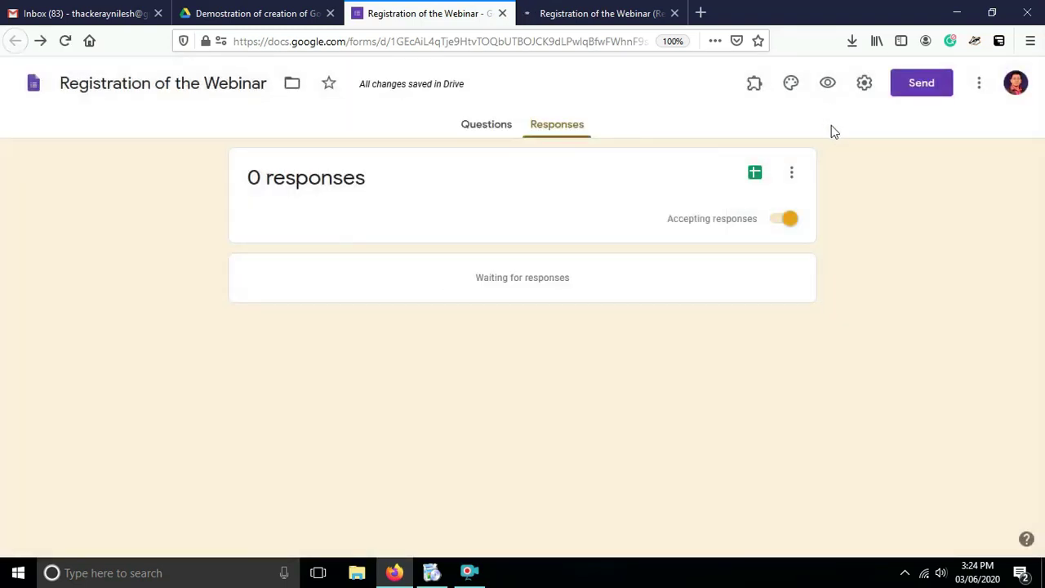
left_click(490, 129)
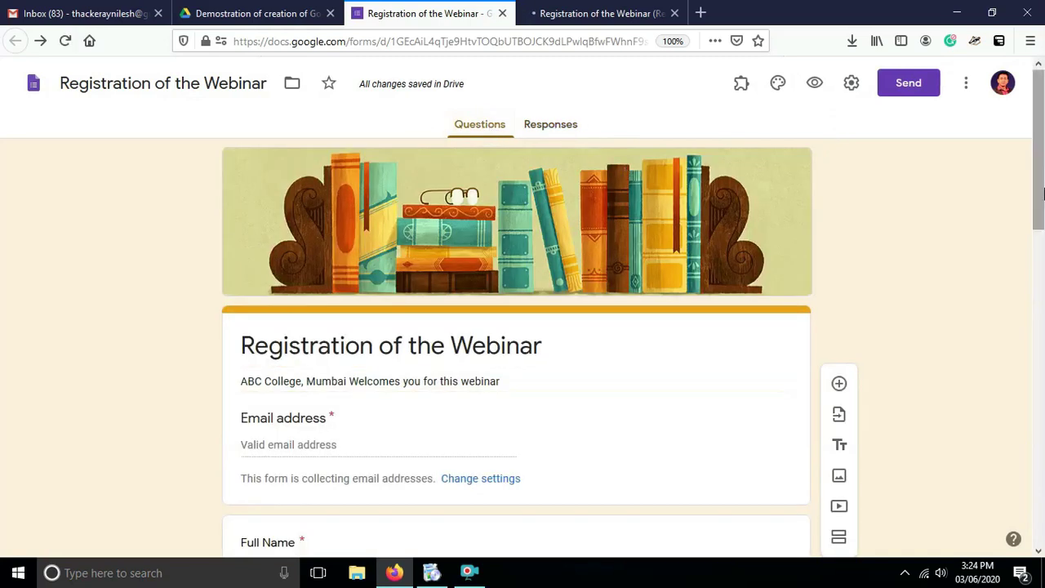
scroll(1042, 200, "down", 2)
scroll(1042, 200, "up", 2)
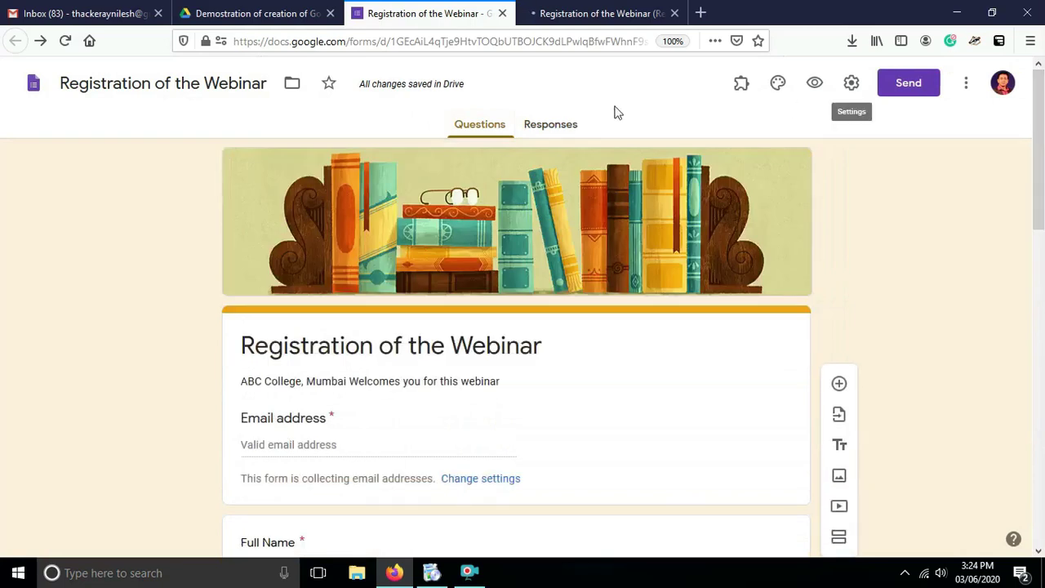
left_click(555, 129)
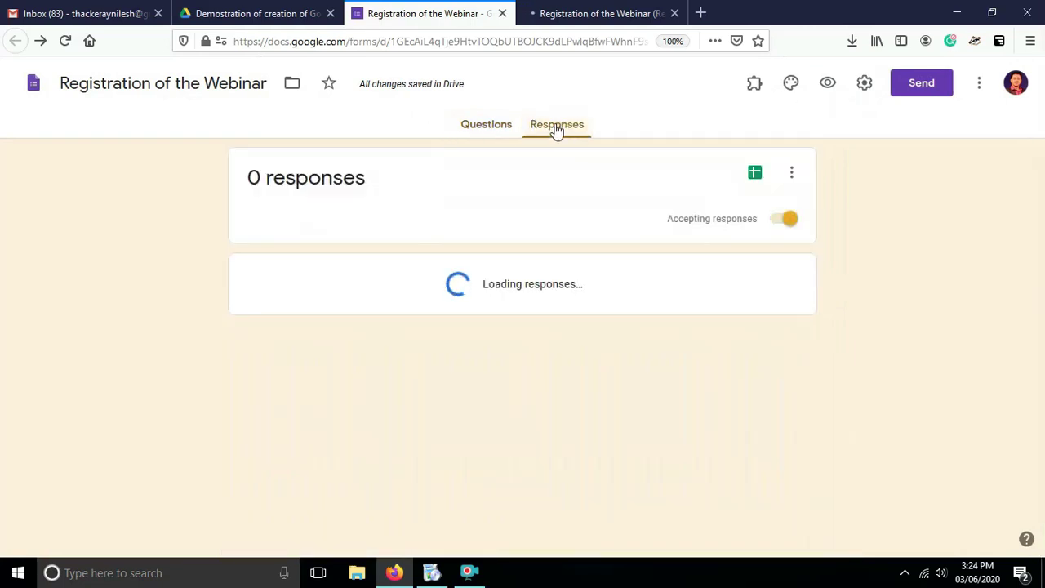
left_click(596, 19)
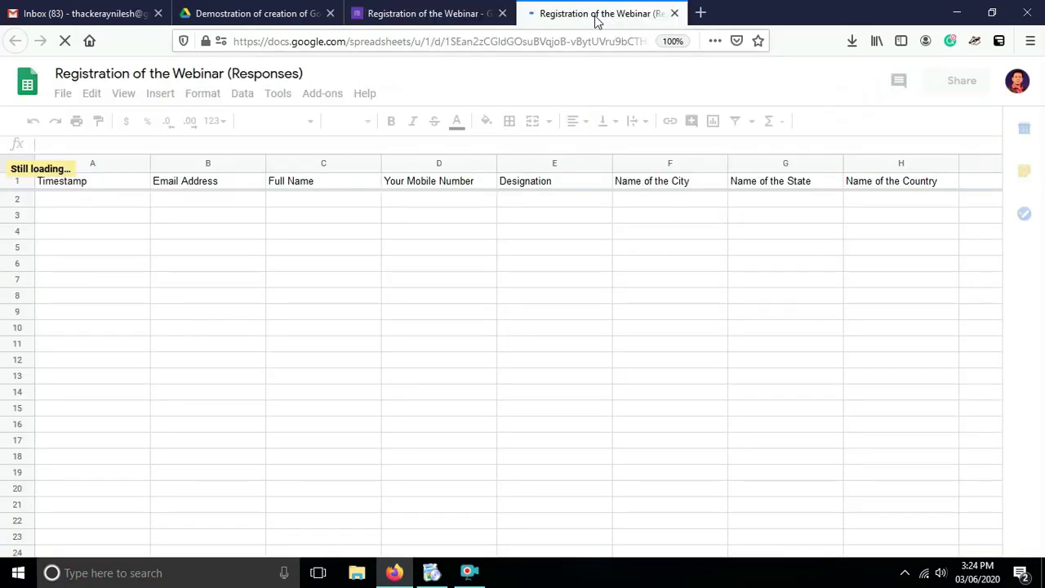
left_click(431, 23)
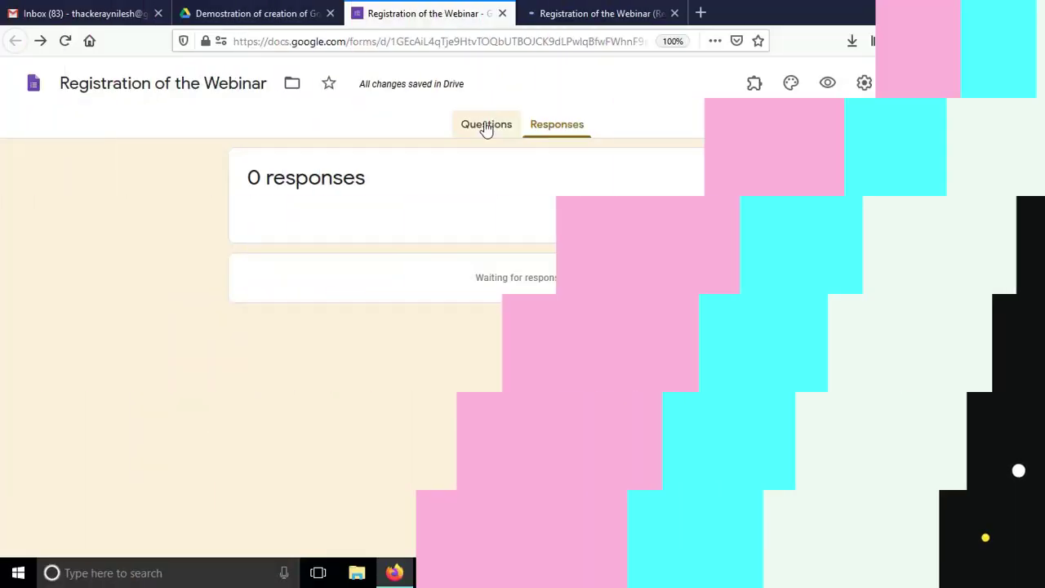
From the Questions view, find formLimiter among the add-ons and start installing it.
left_click(486, 129)
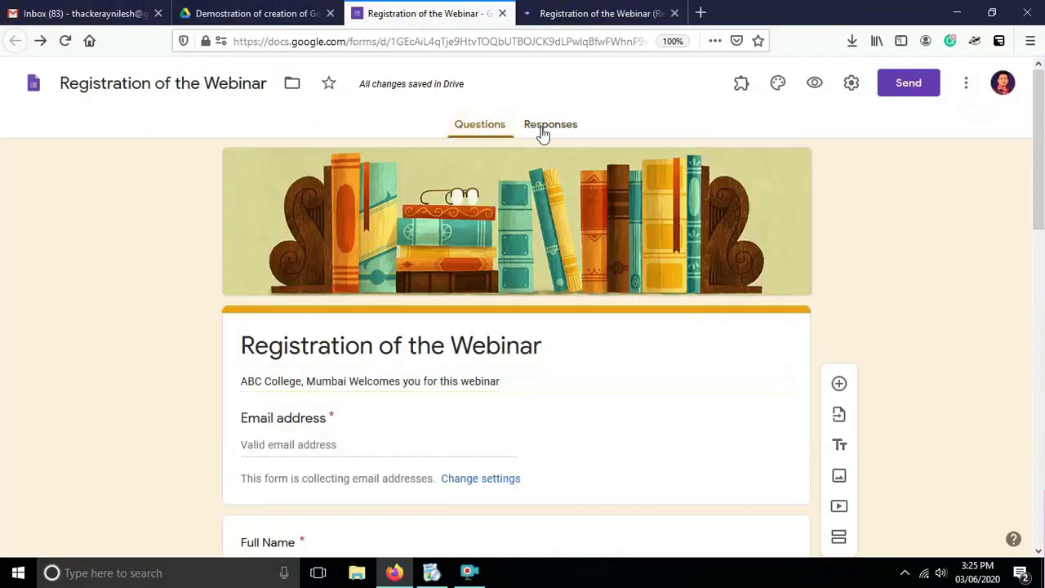
left_click(965, 82)
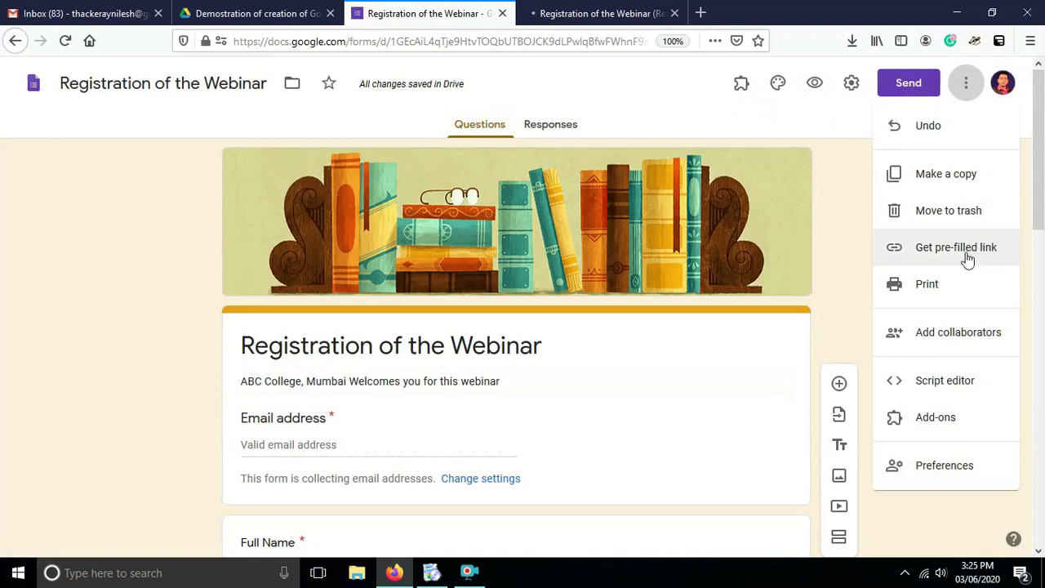
left_click(916, 419)
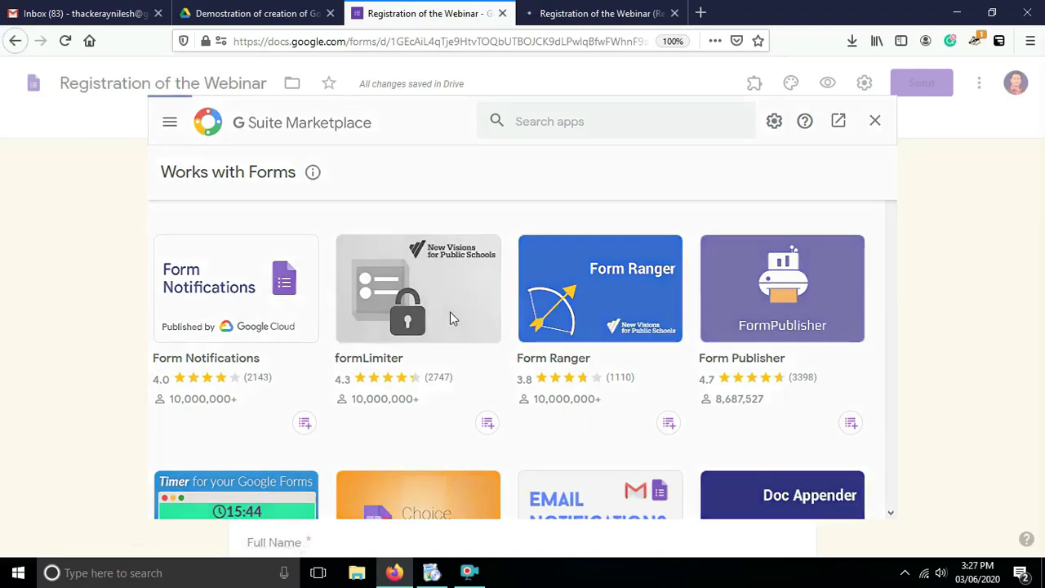
left_click(450, 318)
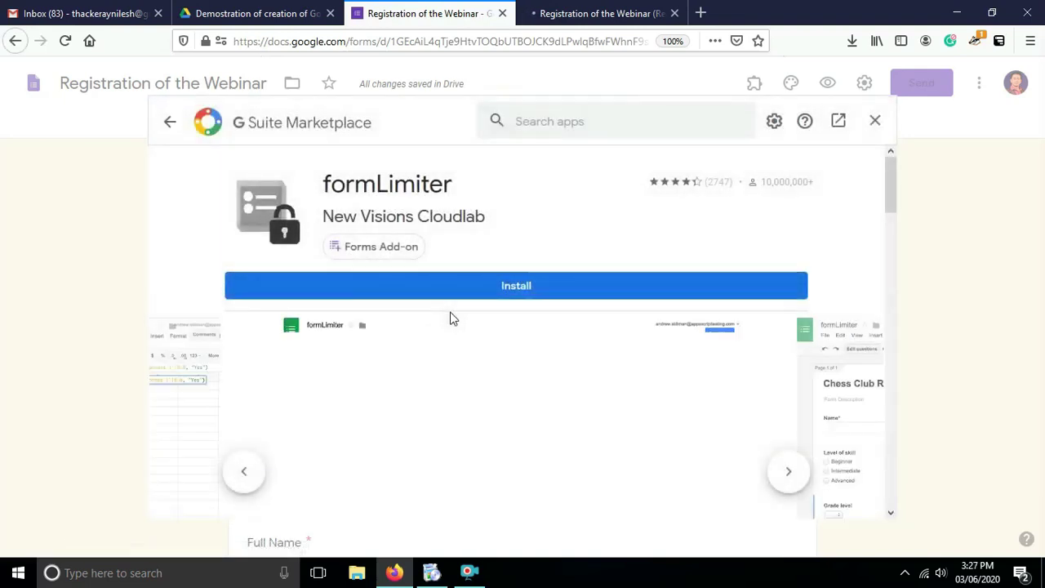
left_click(485, 281)
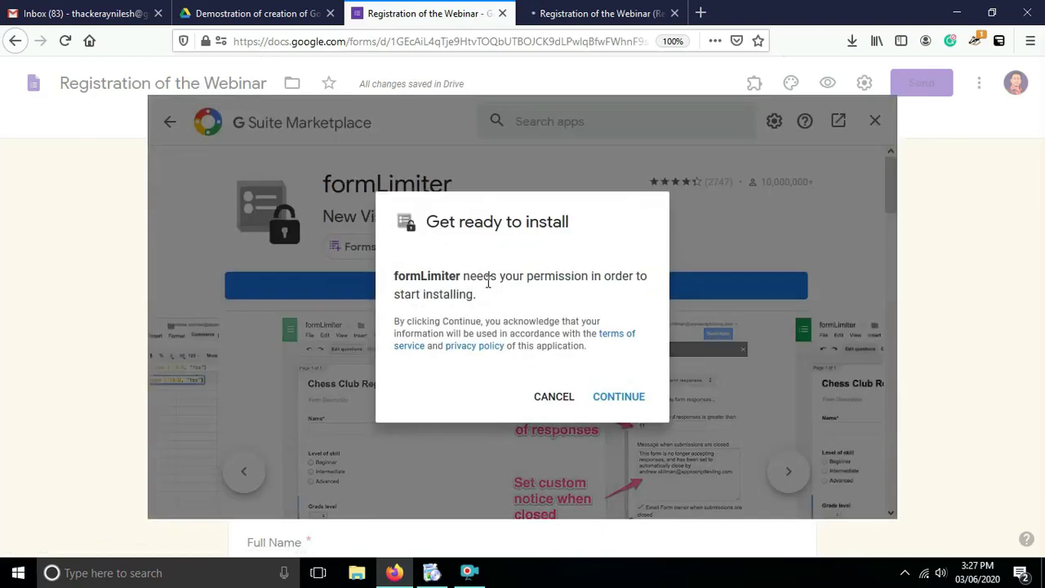
Authorize formLimiter with the account, allow its access, and close the Marketplace window.
left_click(617, 400)
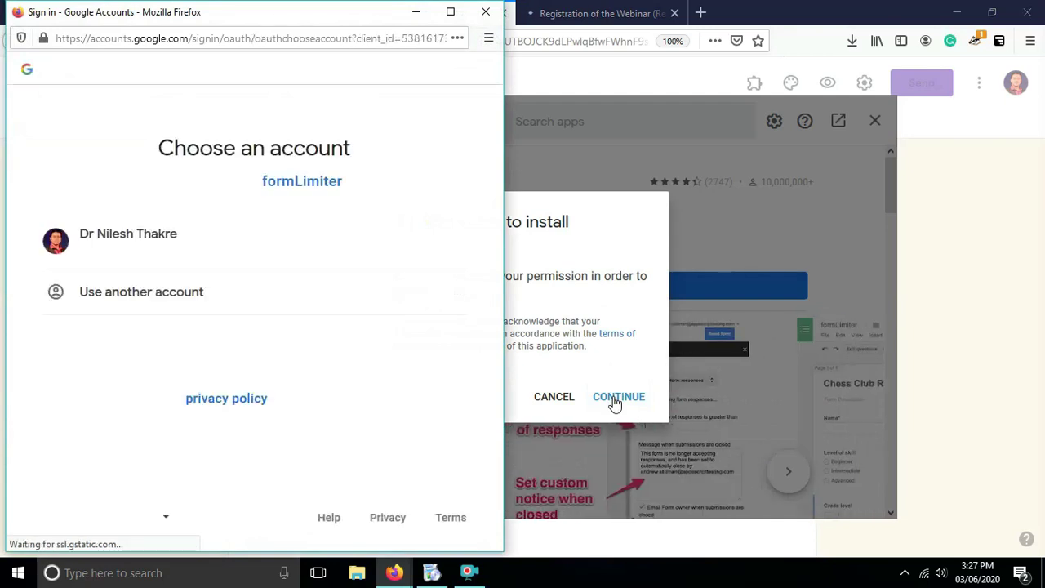
left_click(169, 243)
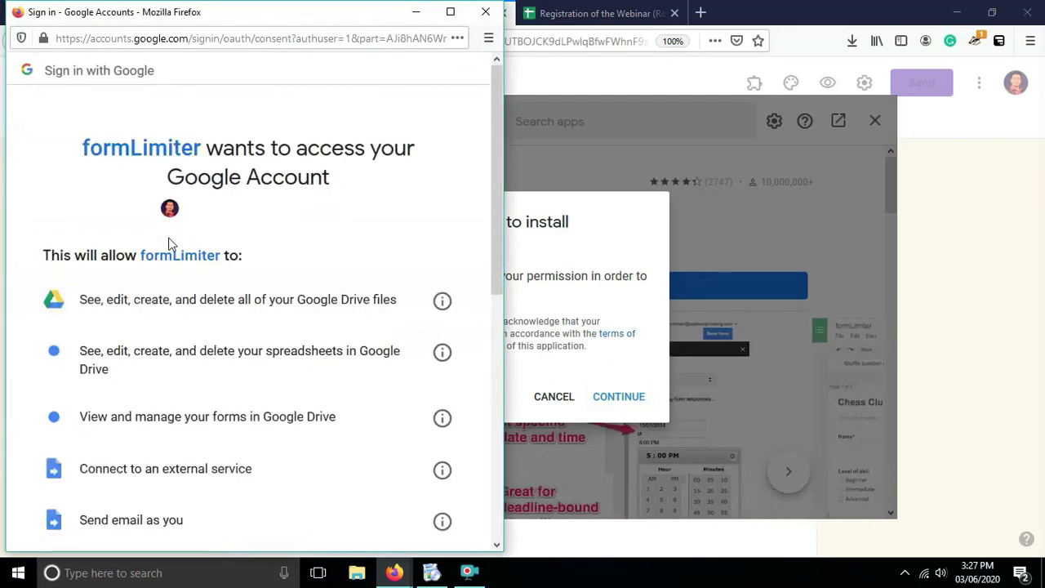
left_click_drag(499, 230, 502, 431)
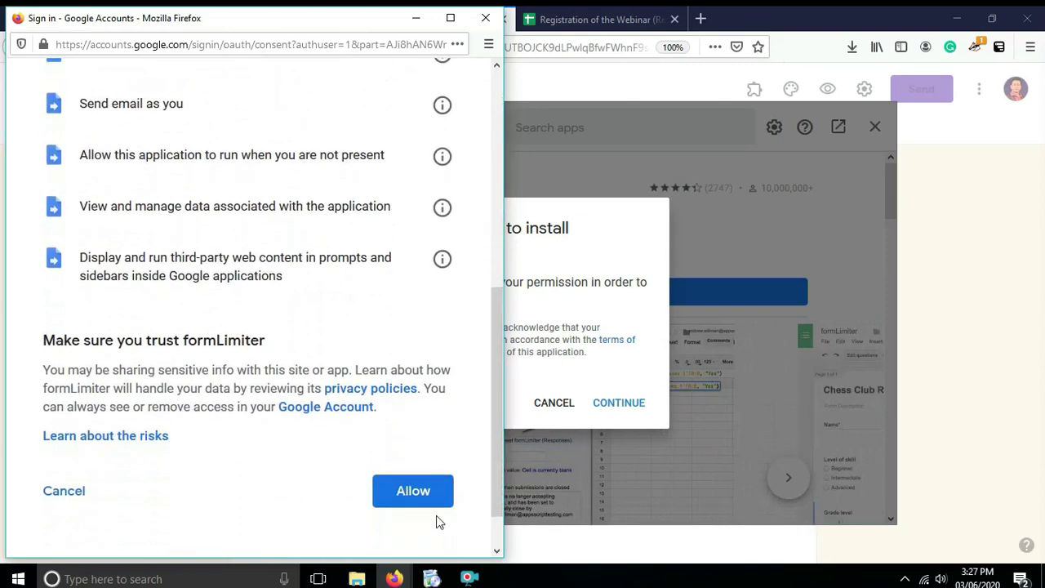
left_click(413, 499)
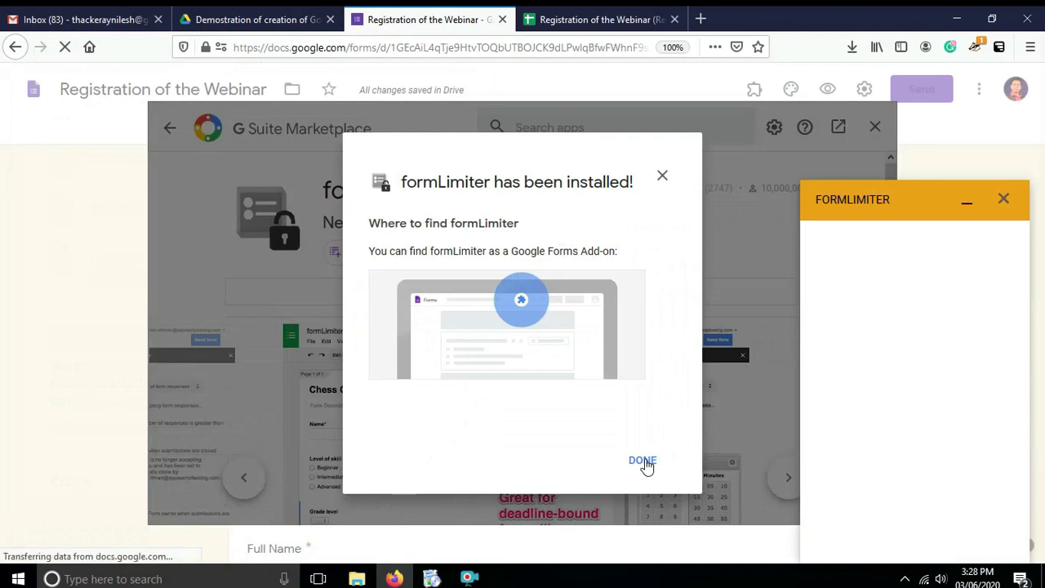
left_click(642, 461)
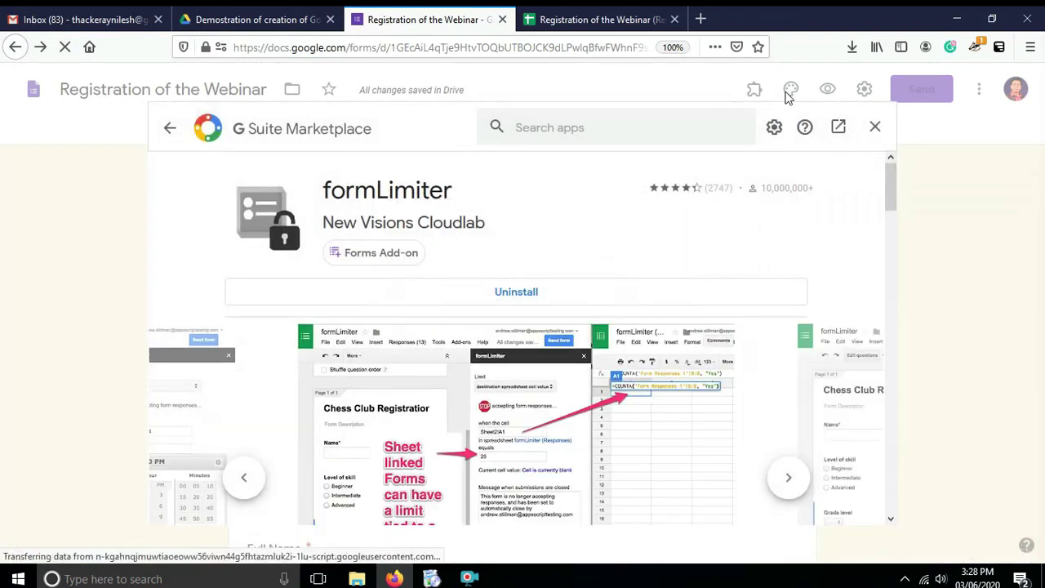
left_click(875, 127)
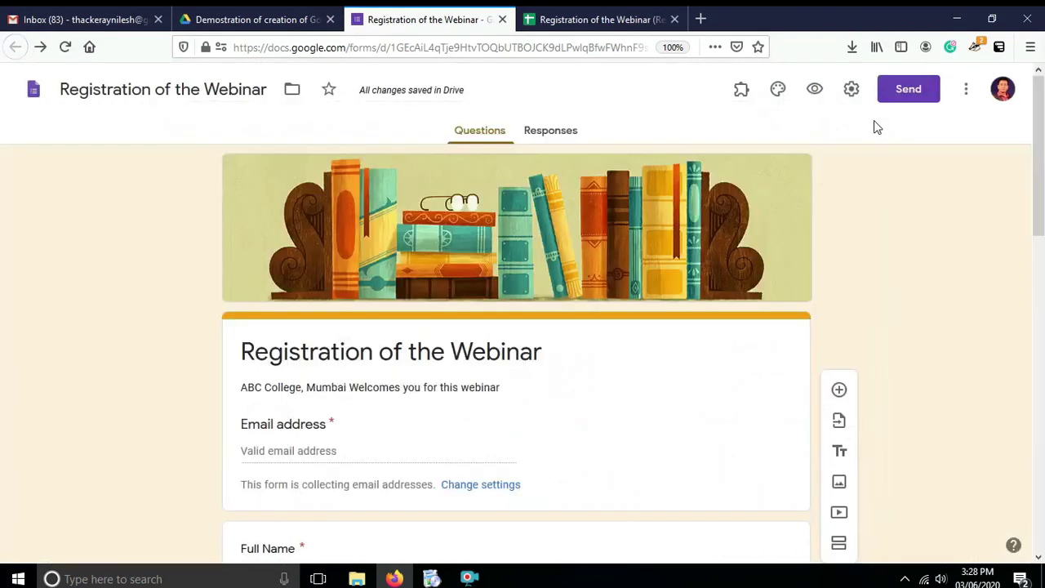
Open formLimiter's Set limit panel and choose 'date and time' as the limit type.
left_click(741, 93)
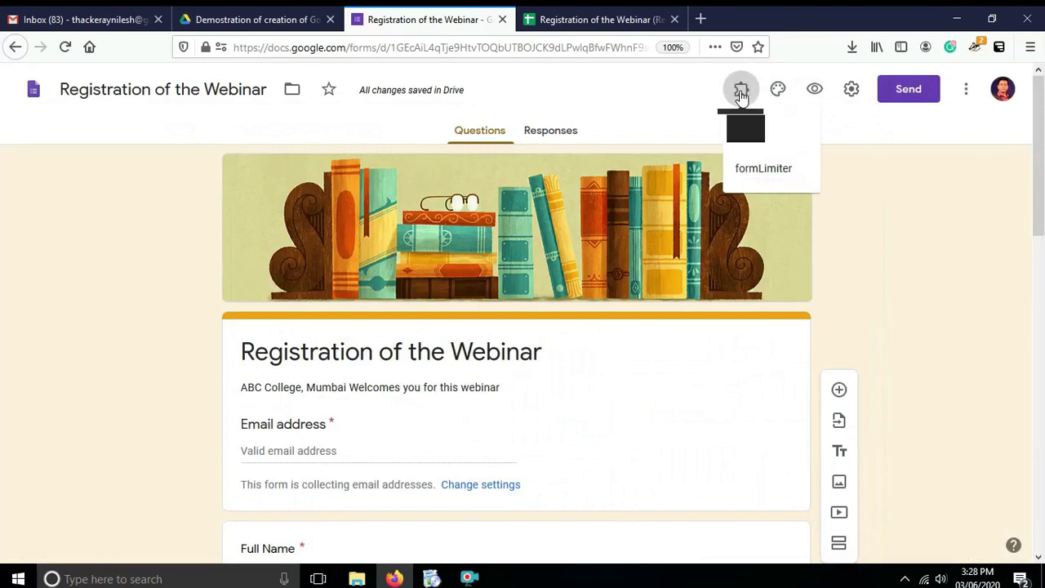
left_click(756, 177)
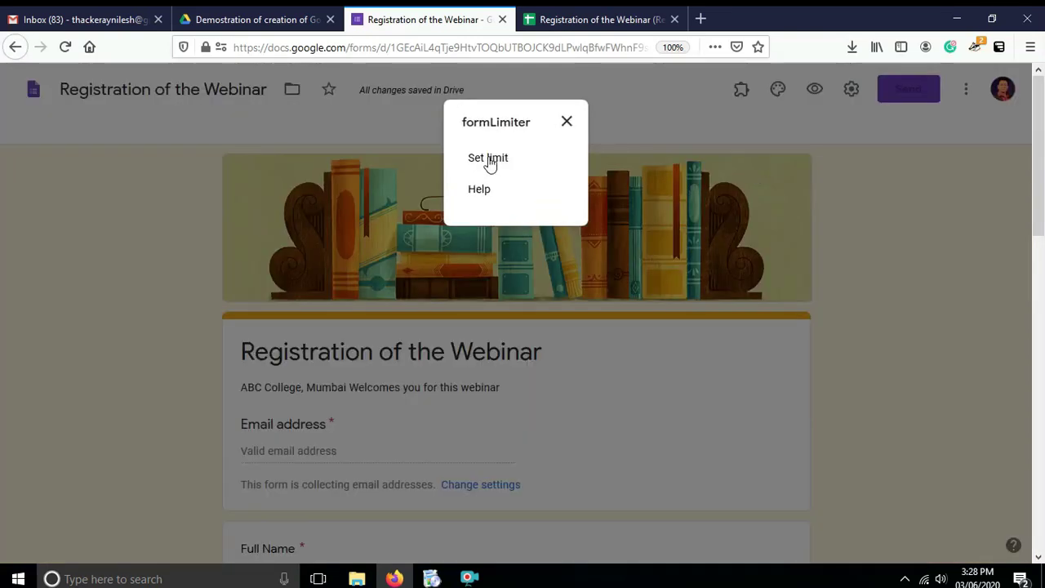
left_click(491, 159)
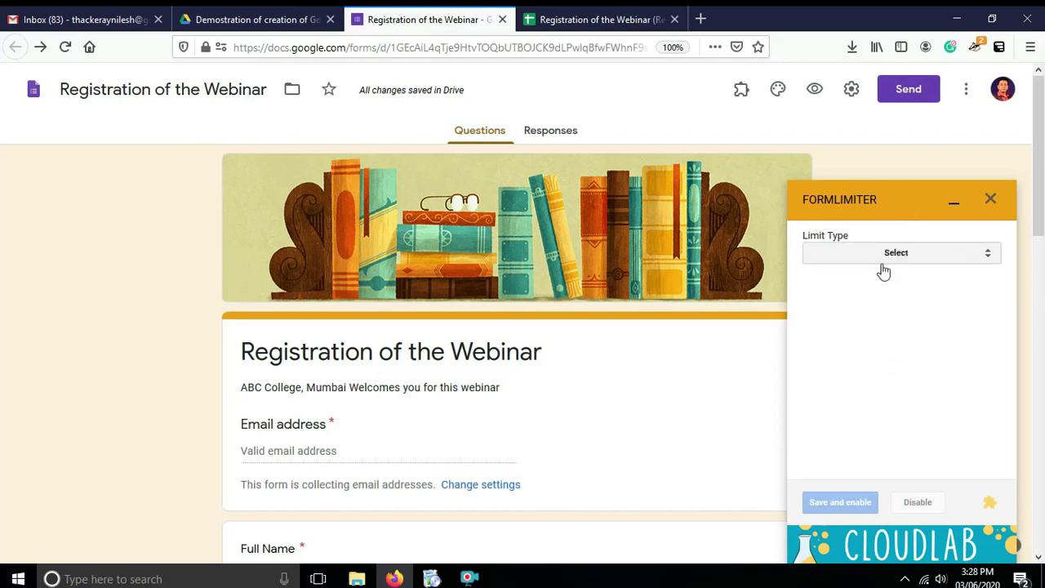
left_click(989, 260)
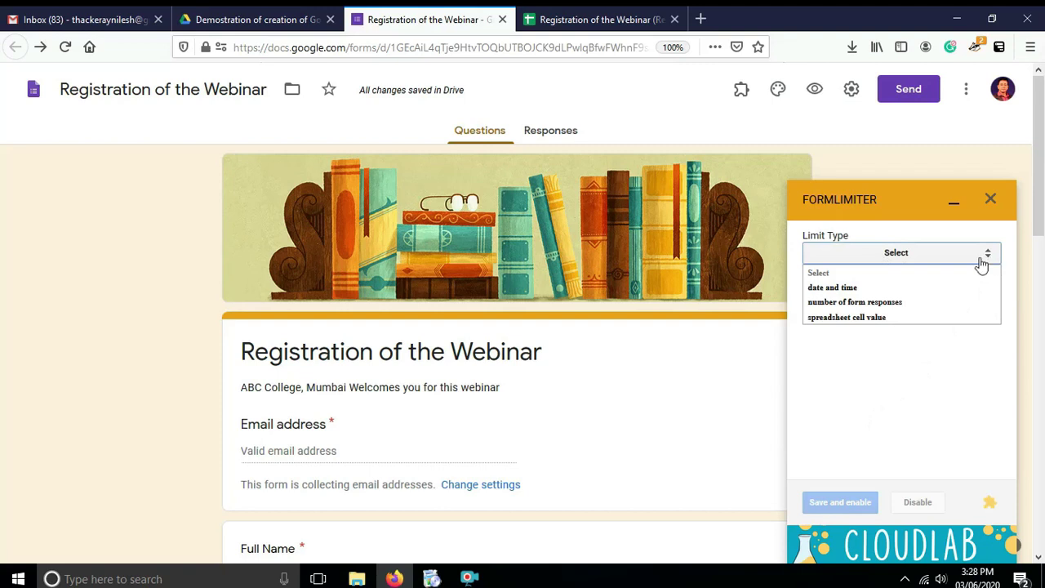
left_click(852, 292)
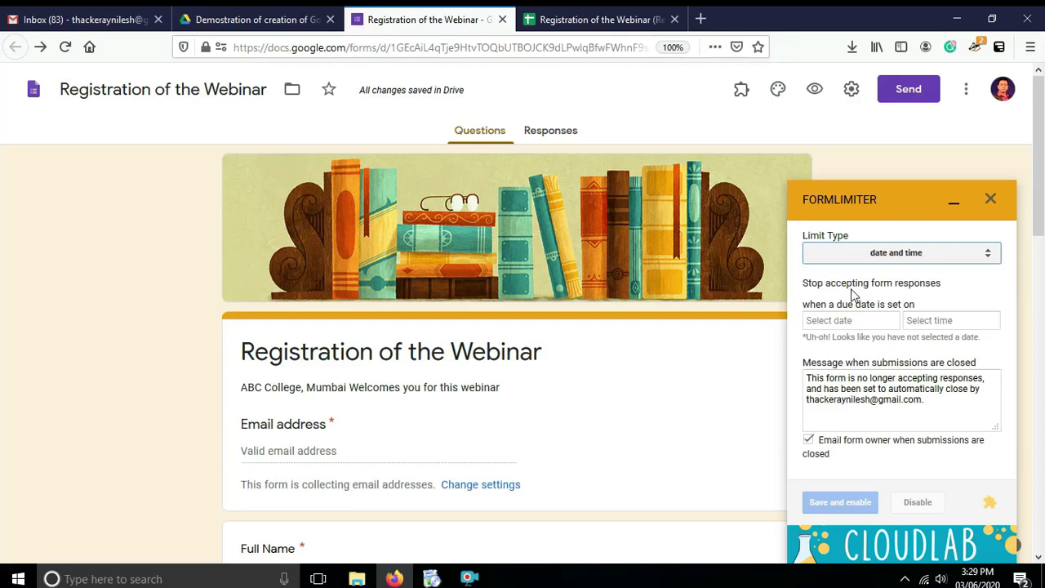
Set formLimiter's closing date to 06/03/2020 and closing time to 5:00 PM.
left_click(828, 324)
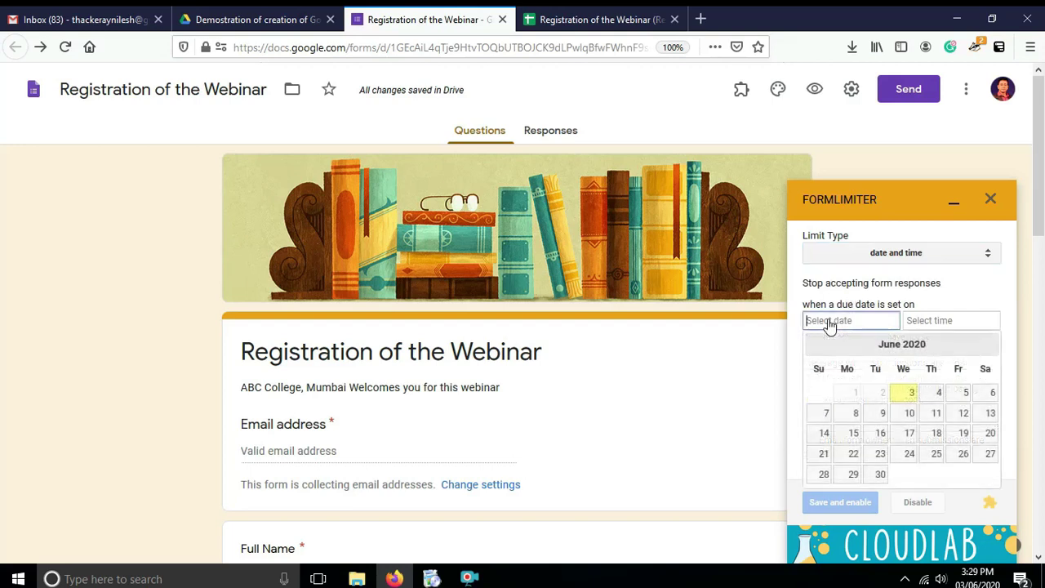
left_click(909, 399)
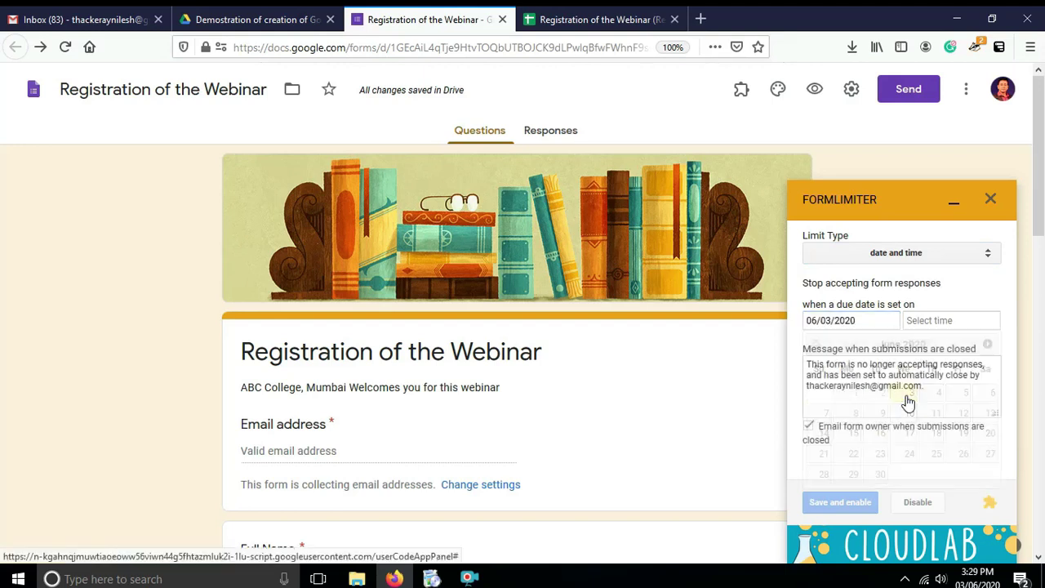
left_click(921, 325)
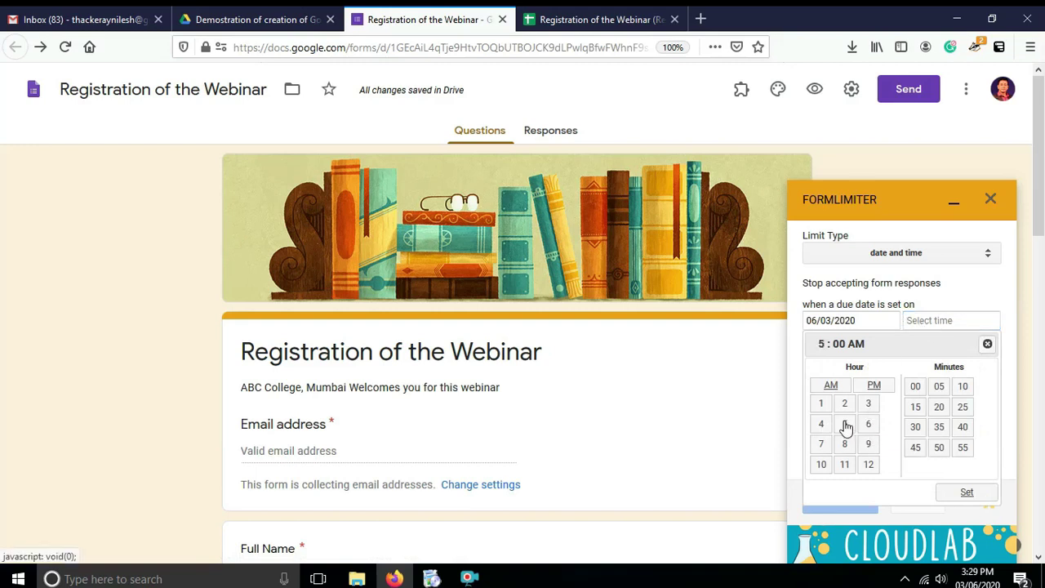
left_click(965, 492)
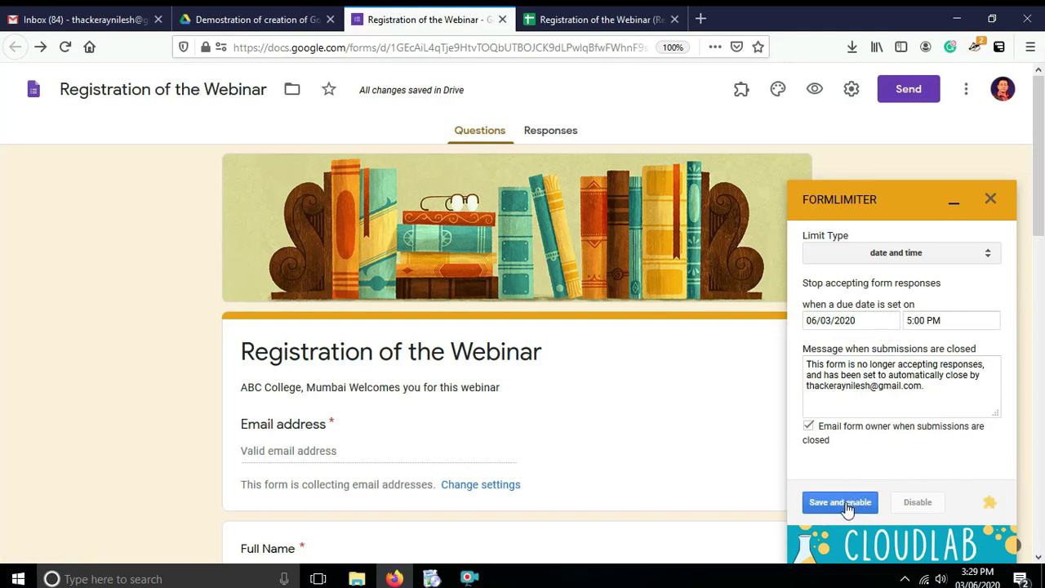
left_click(989, 257)
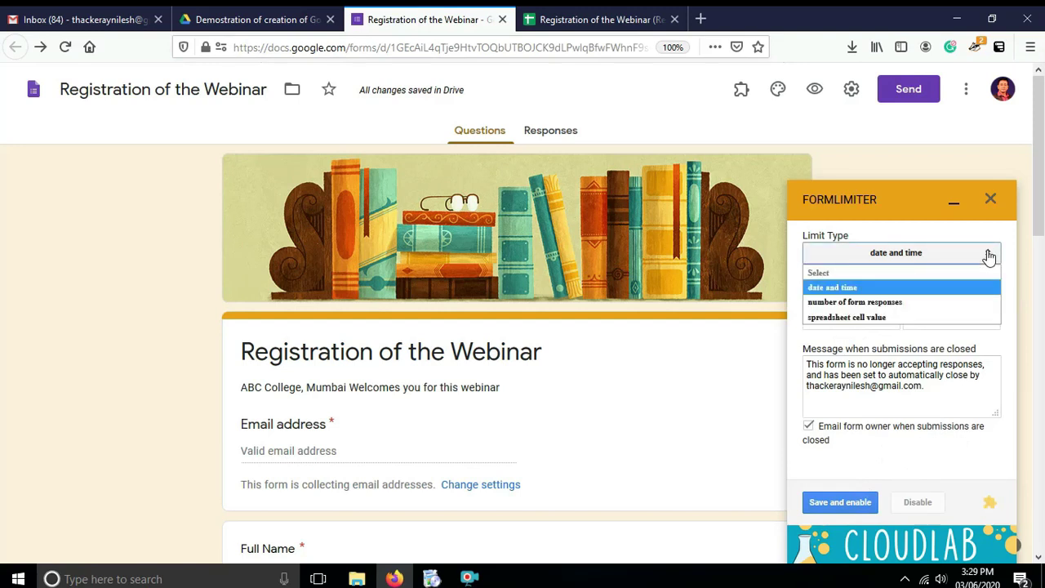
Switch the limit to responses greater than 200, then save and enable it and minimize the panel.
left_click(900, 303)
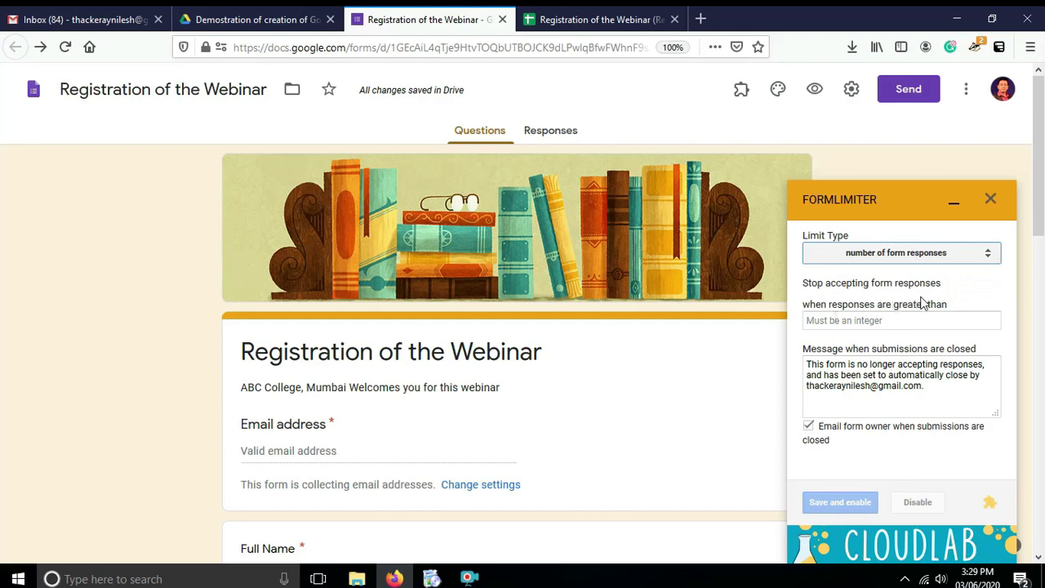
left_click(838, 324)
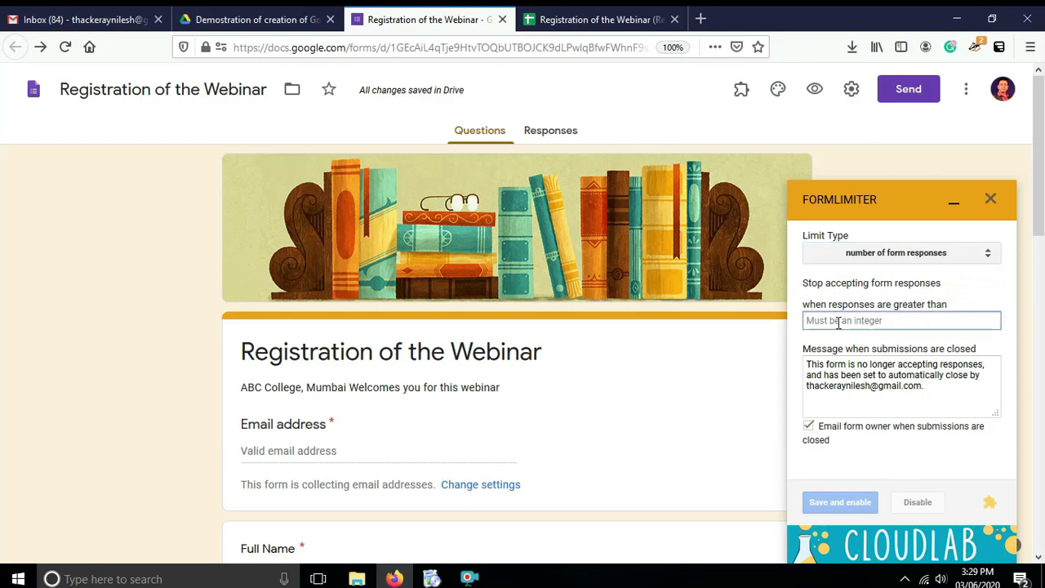
type("200")
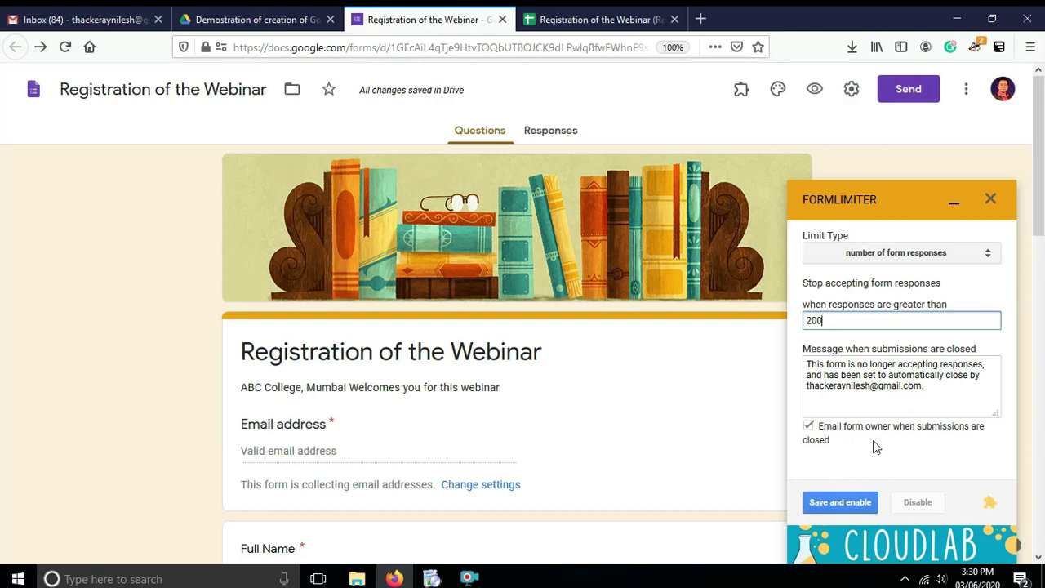
left_click(821, 504)
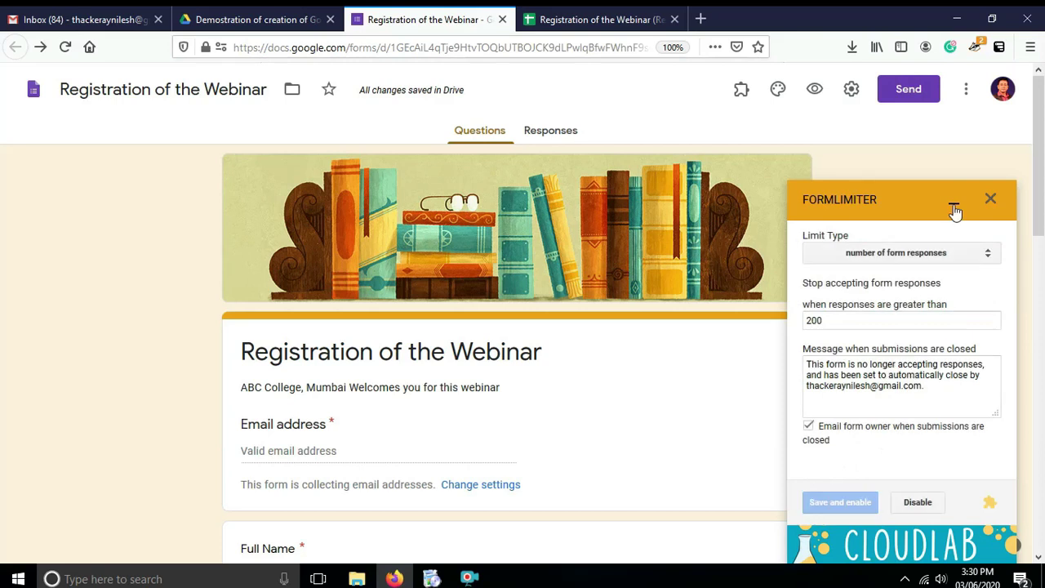
left_click(954, 202)
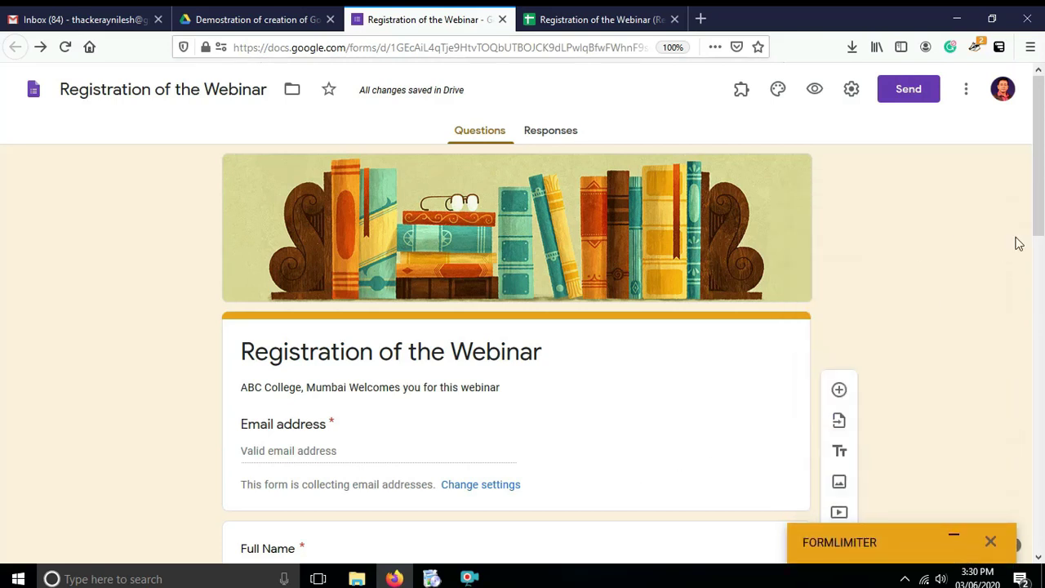
scroll(1037, 230, "down", 2)
scroll(1036, 230, "up", 2)
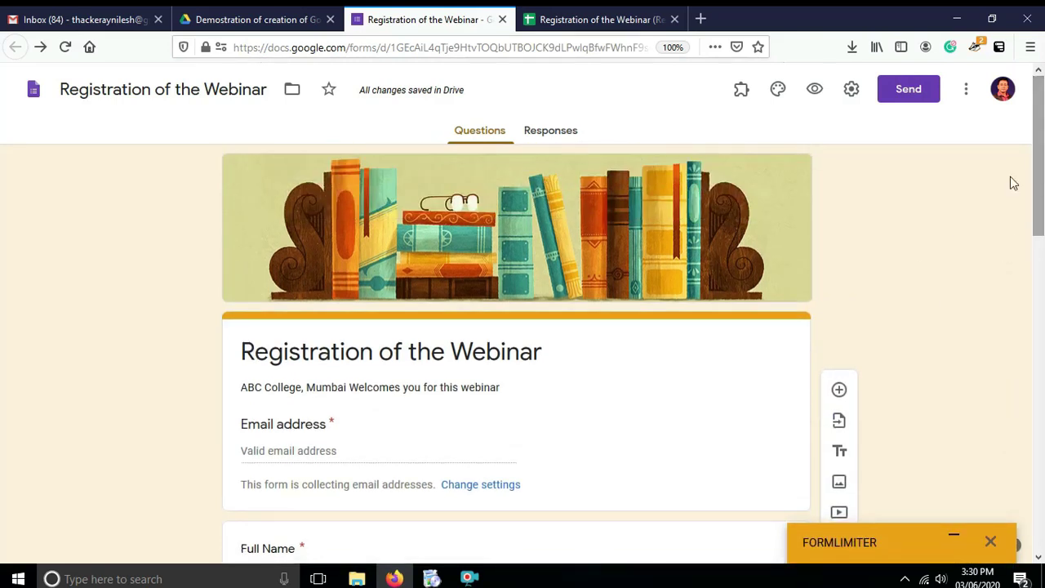
Open the form's live preview as respondents see it.
left_click(814, 89)
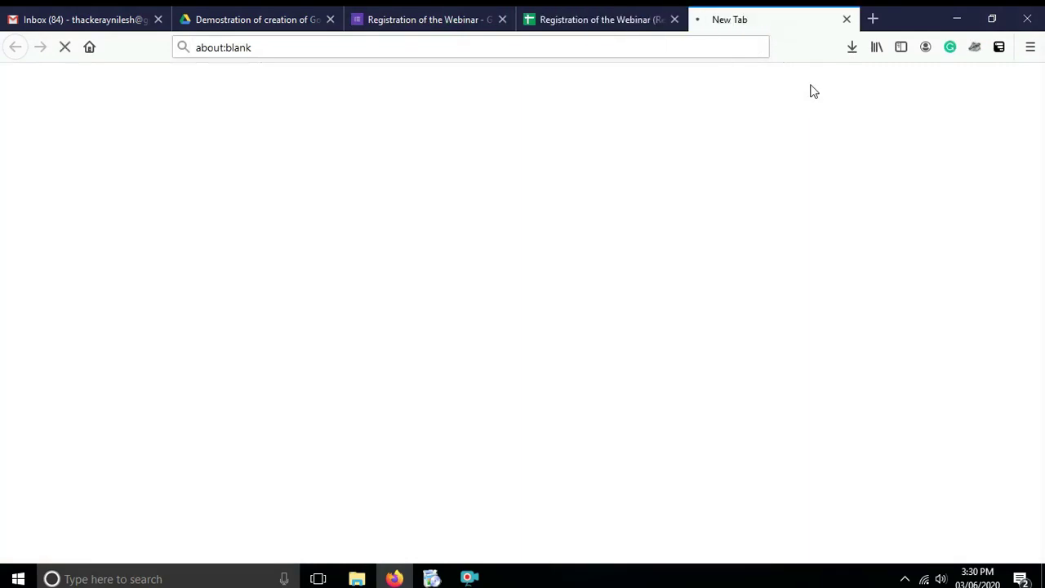
left_click(406, 19)
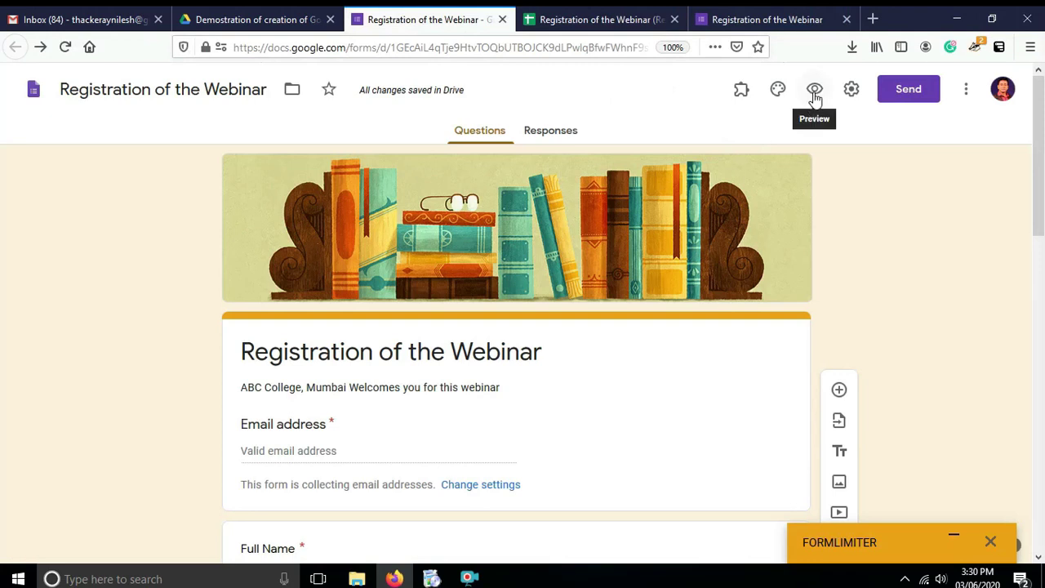
left_click(739, 21)
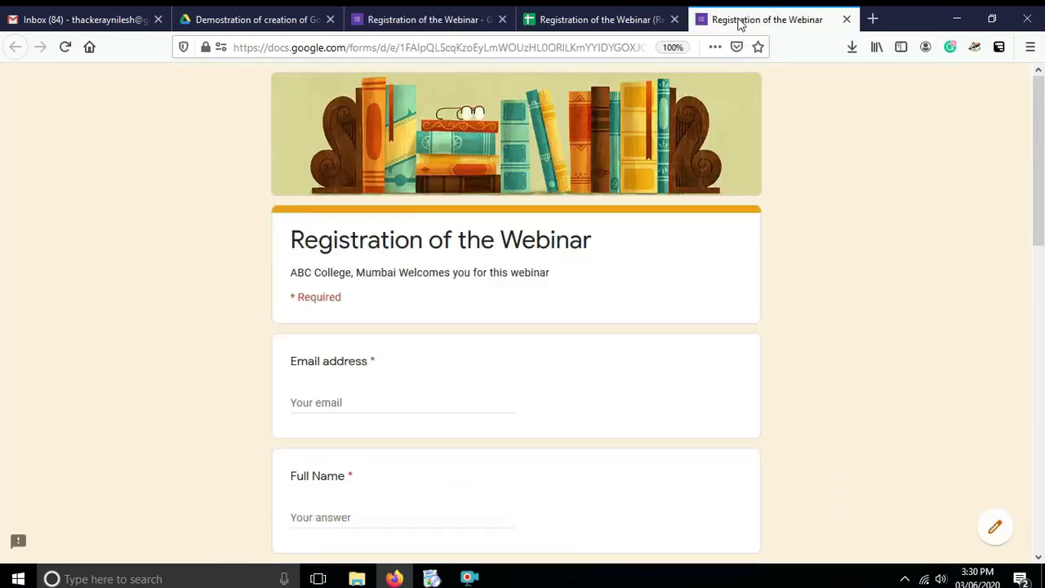
Fill in the respondent's email from saved suggestions, full name and mobile number.
left_click(322, 405)
left_click(322, 405)
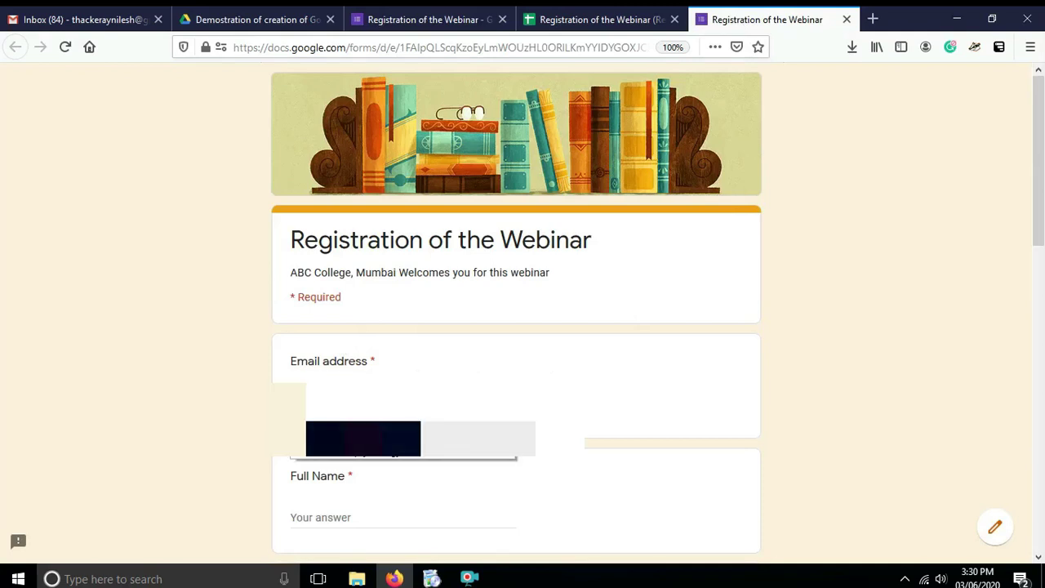
left_click(420, 438)
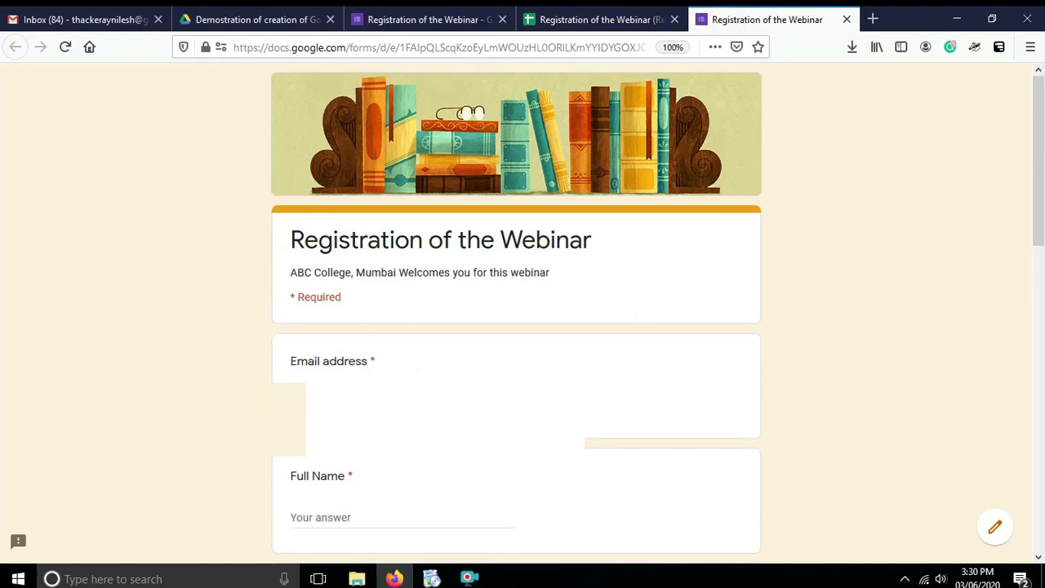
left_click_drag(1039, 232, 1040, 298)
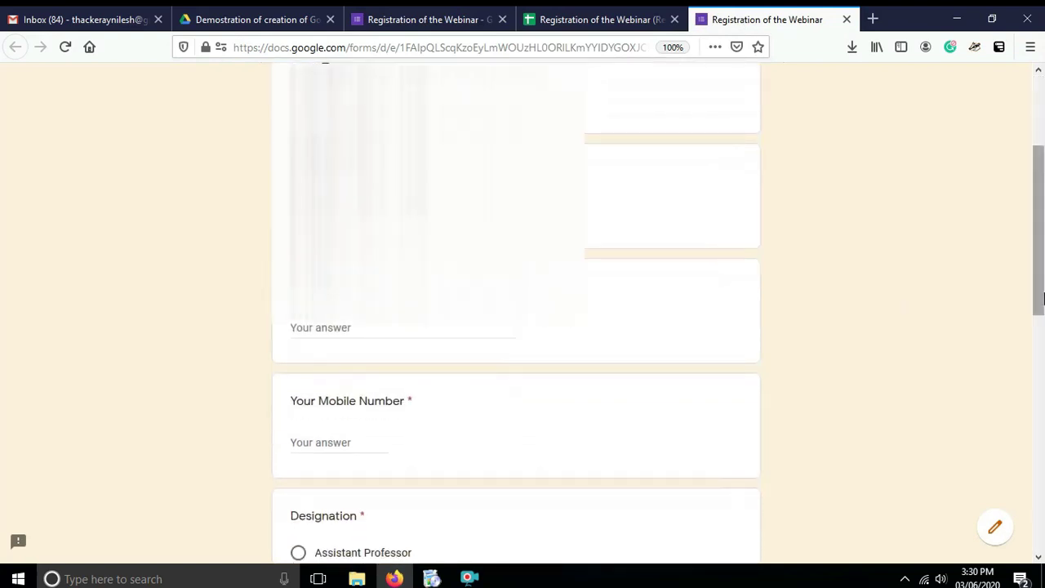
left_click(329, 327)
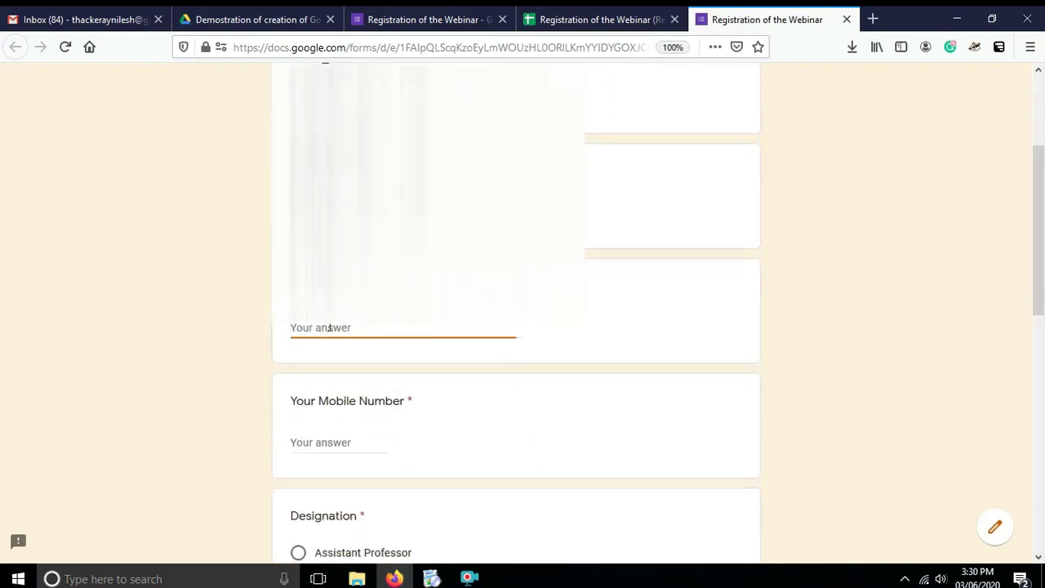
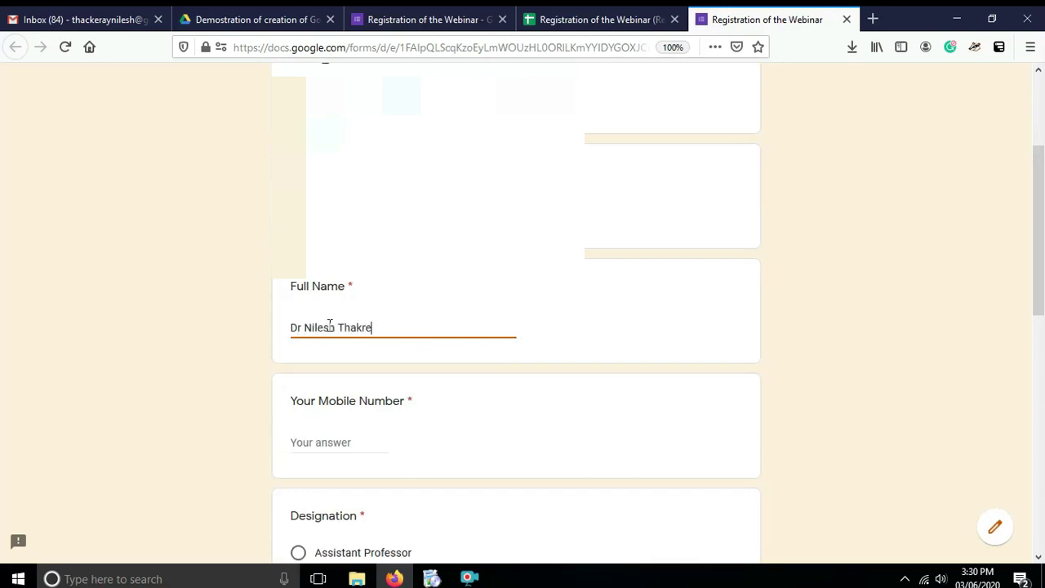
left_click(299, 441)
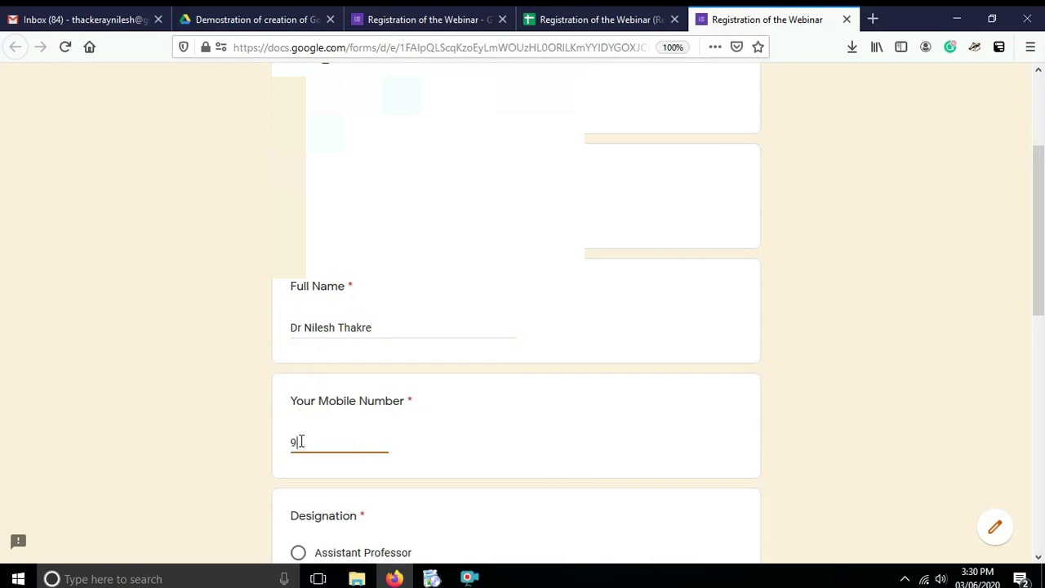
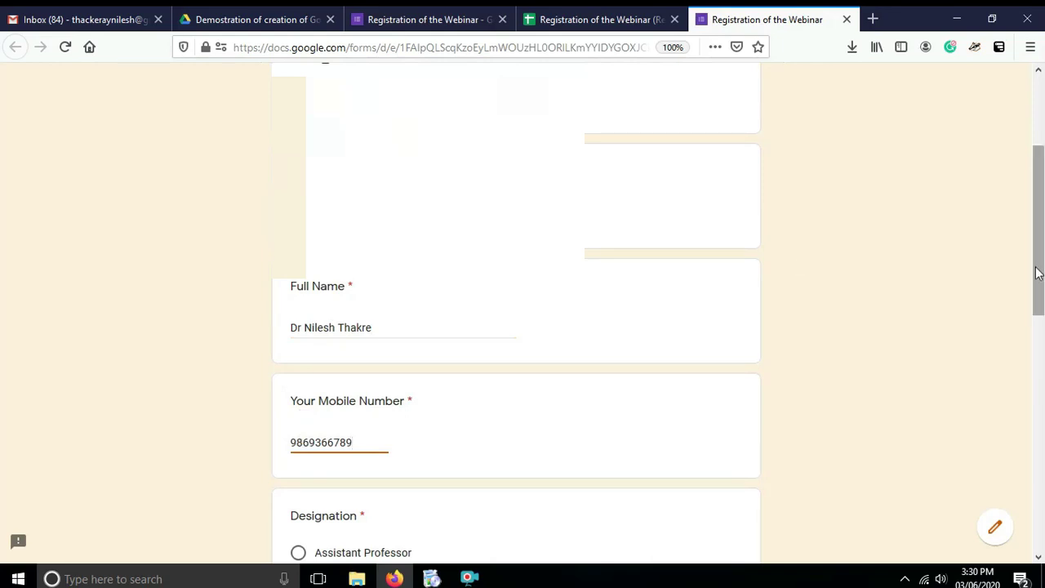
Answer Associate Professor, Mumbai, Maharashtra and India, then submit the test registration.
left_click_drag(1037, 271, 1037, 377)
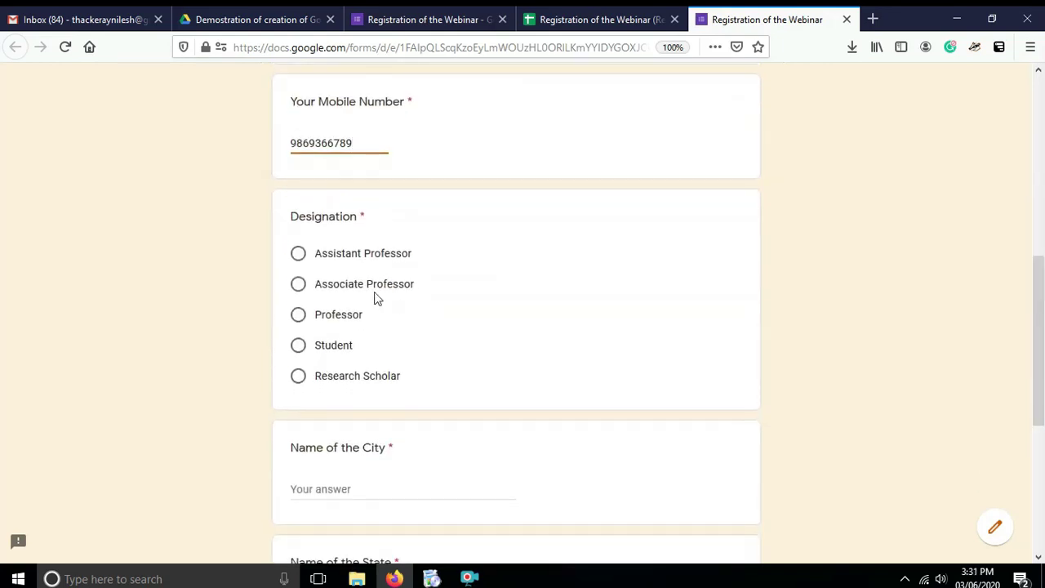
left_click(299, 284)
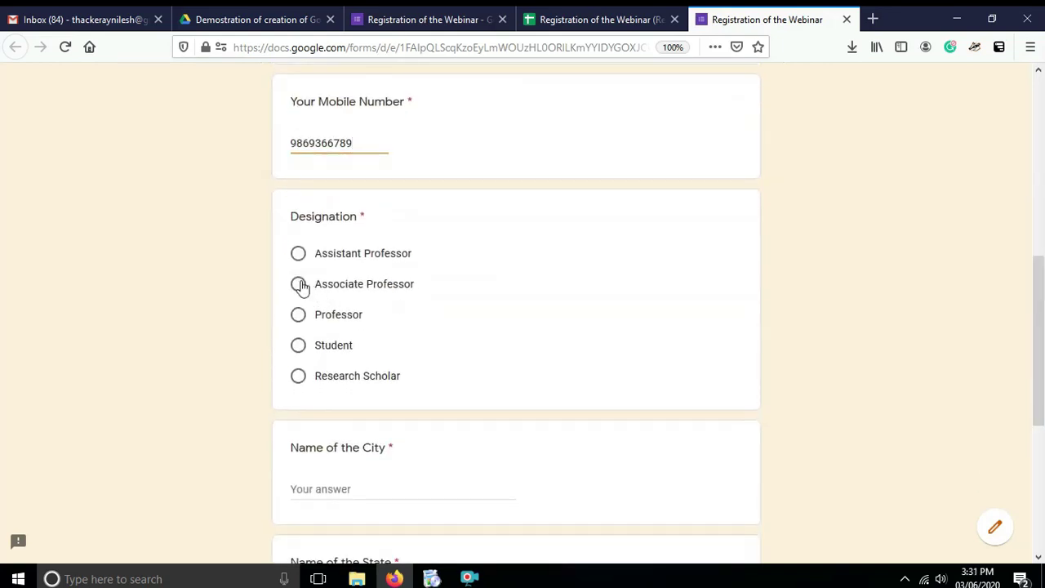
left_click(349, 491)
type("Mumbai")
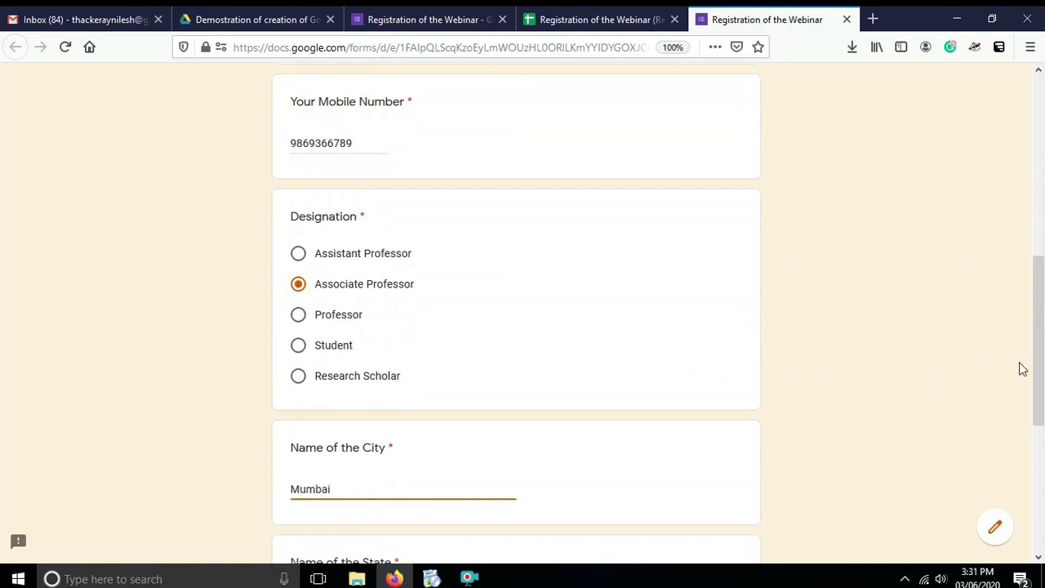
left_click_drag(1037, 379, 1038, 485)
left_click(364, 310)
type("Maharashtra")
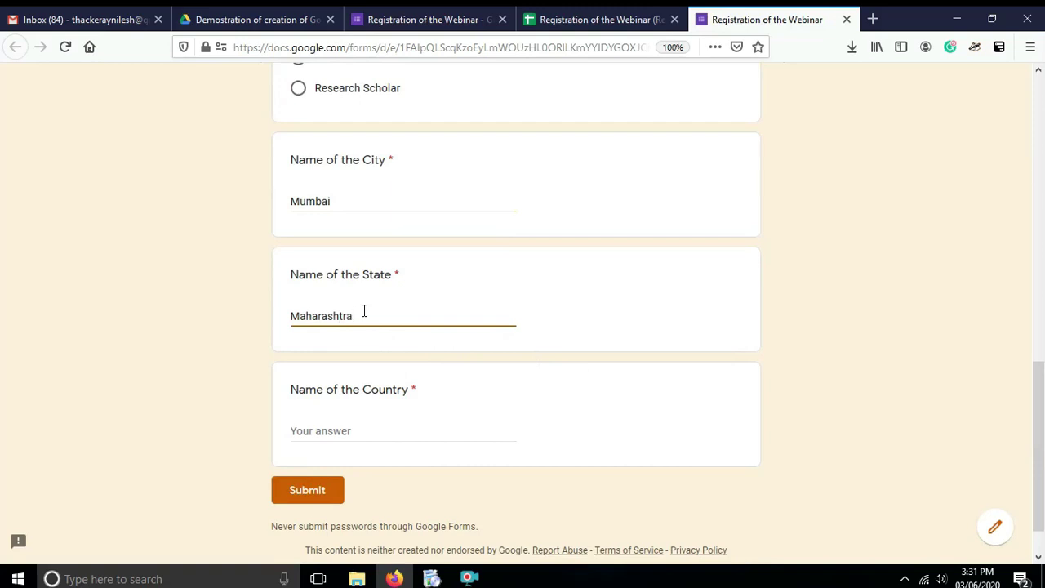
left_click(307, 428)
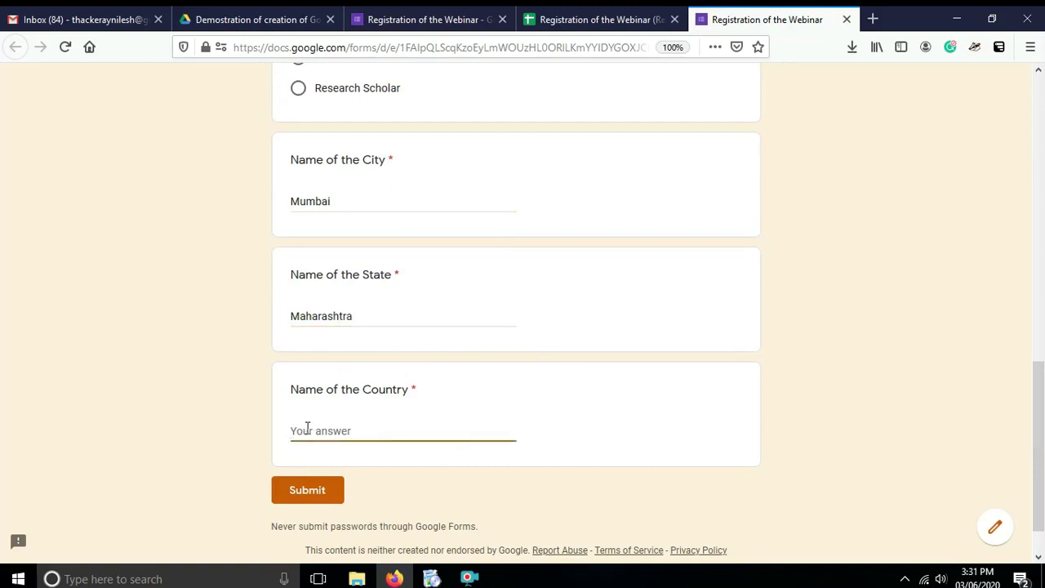
type("India")
left_click(315, 497)
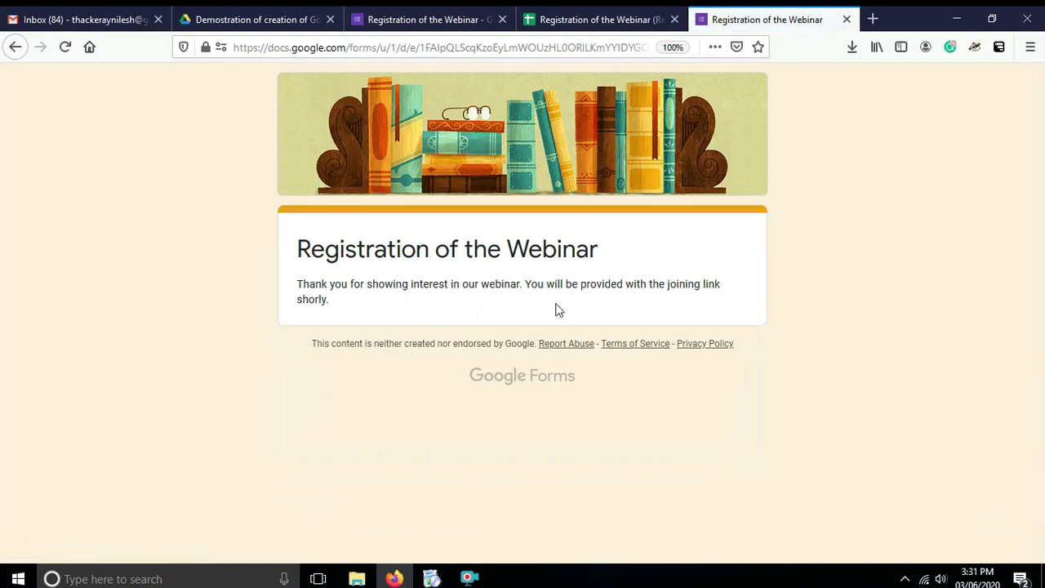
Inspect the test submission in row 2 of the responses spreadsheet, then close the thank-you page.
left_click(565, 23)
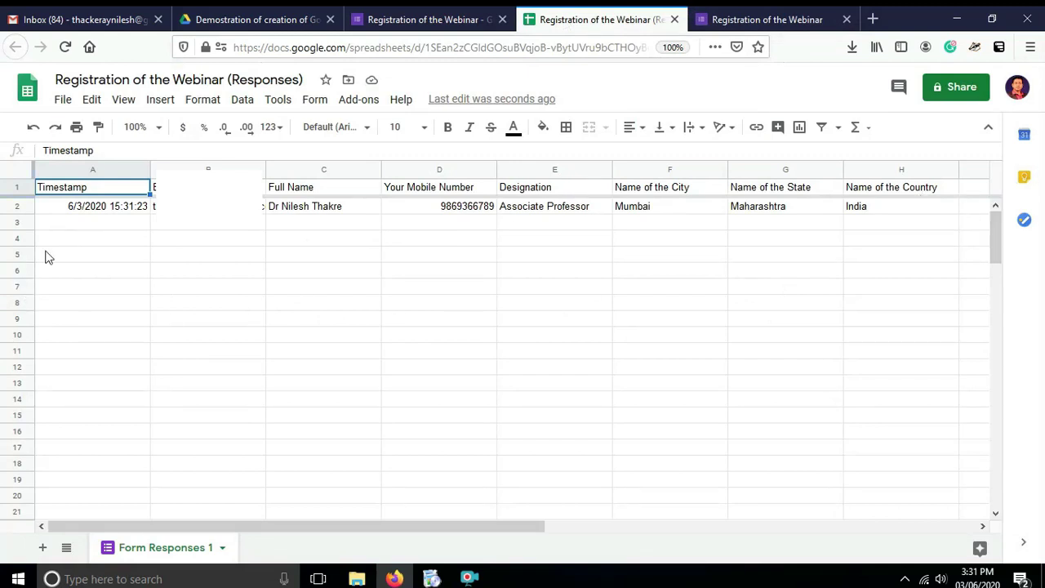
left_click(81, 223)
key("Down")
key("Down")
key("Down")
key("Down")
key("Down")
key("Down")
key("Up")
key("Up")
key("Up")
key("Up")
key("Up")
key("Up")
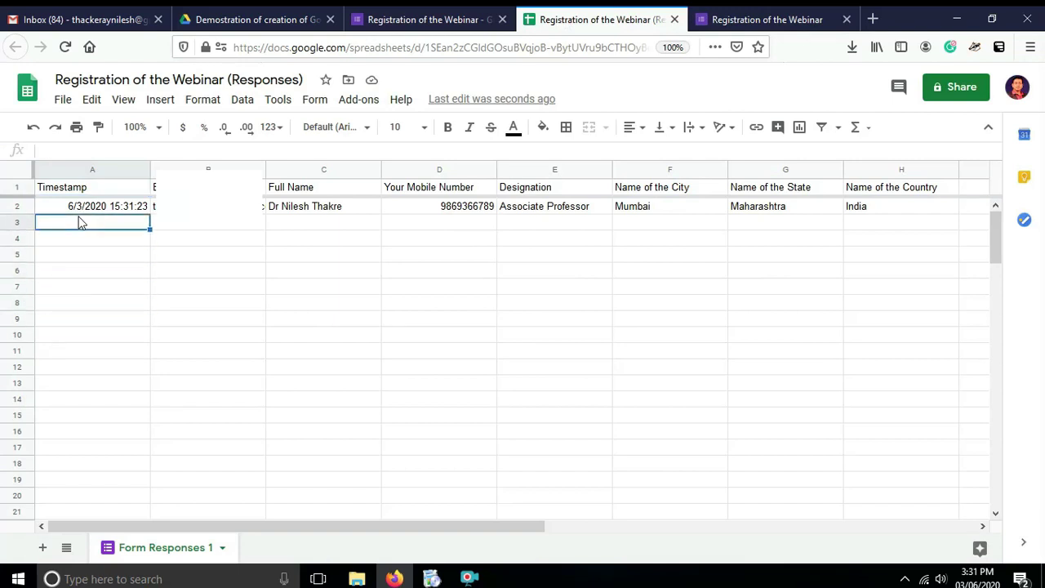
left_click(780, 22)
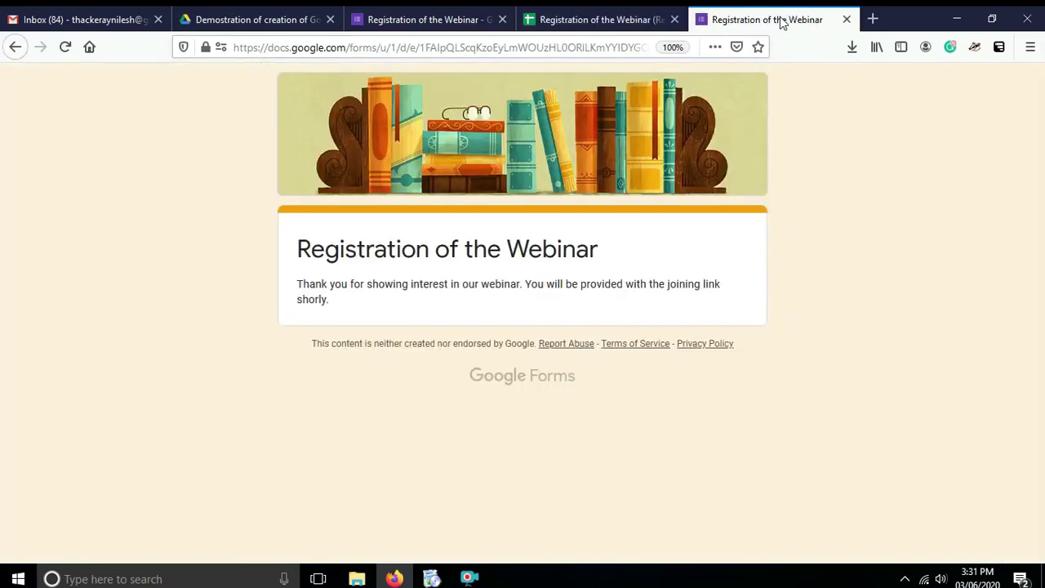
left_click(847, 20)
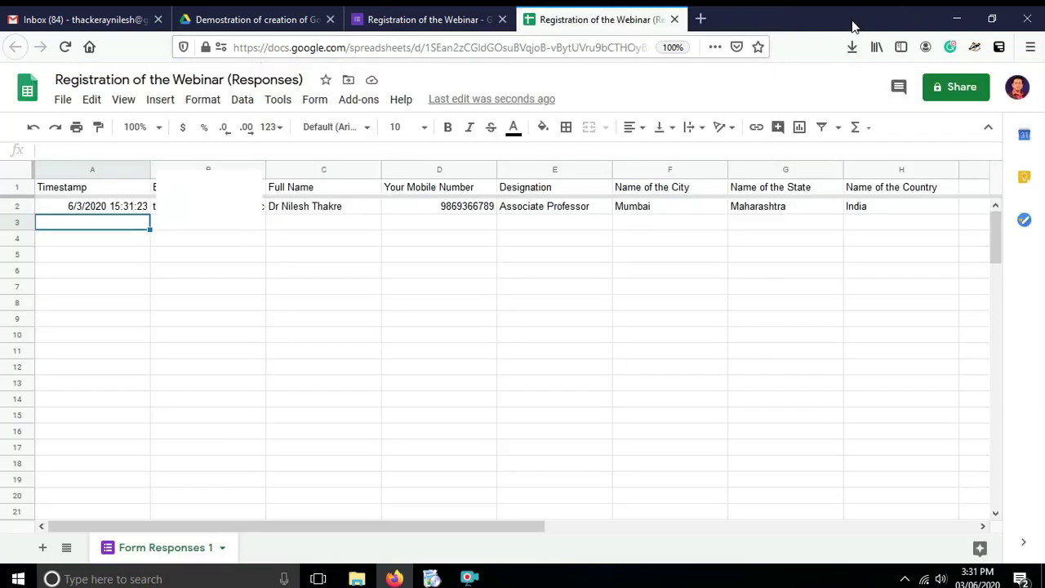
Review the Responses summary of the form's single registration and compare it with the spreadsheet.
left_click(424, 22)
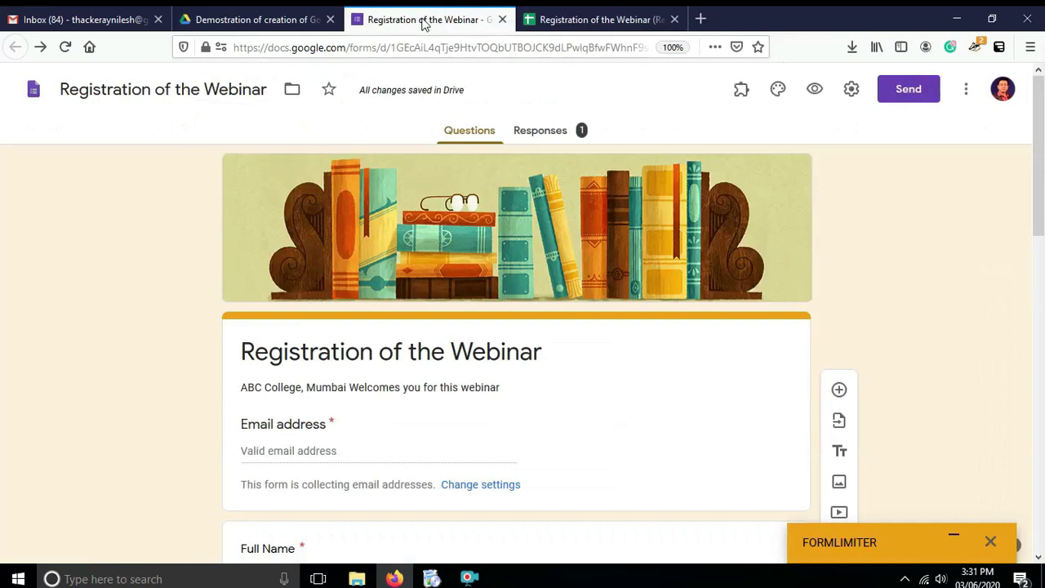
left_click(570, 140)
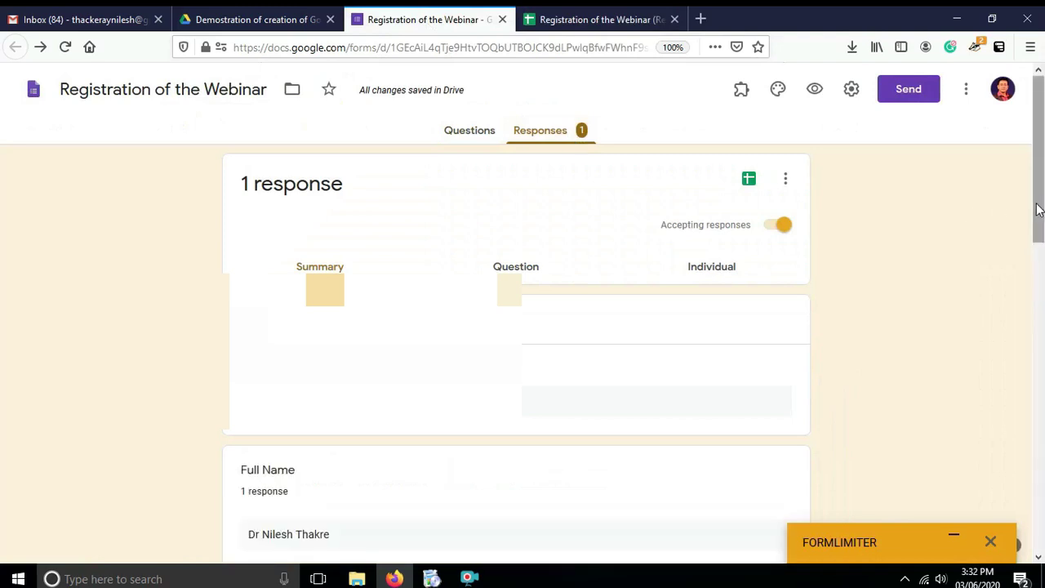
left_click_drag(1037, 210, 1042, 329)
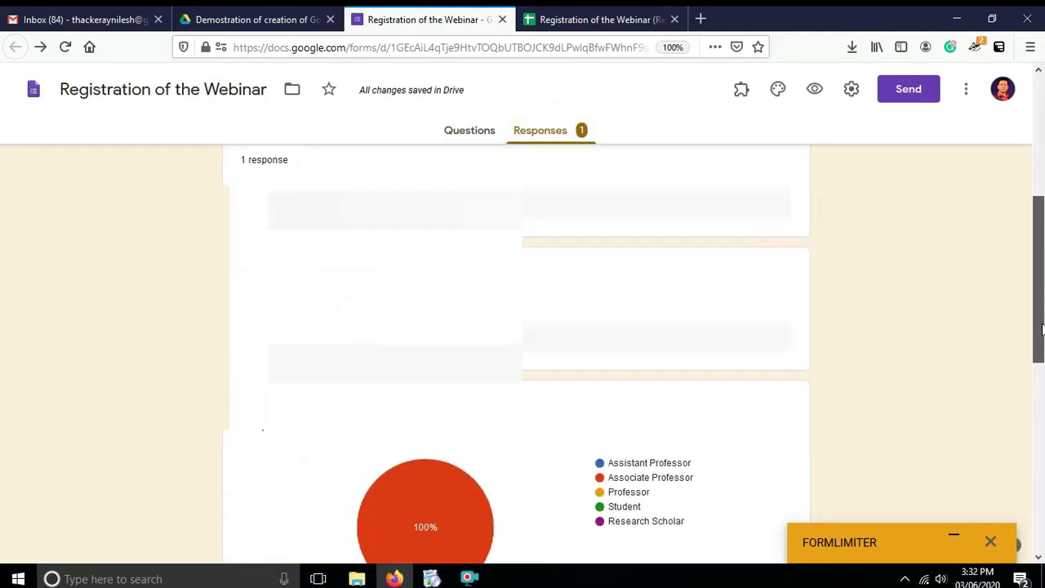
scroll(1035, 342, "down", 3)
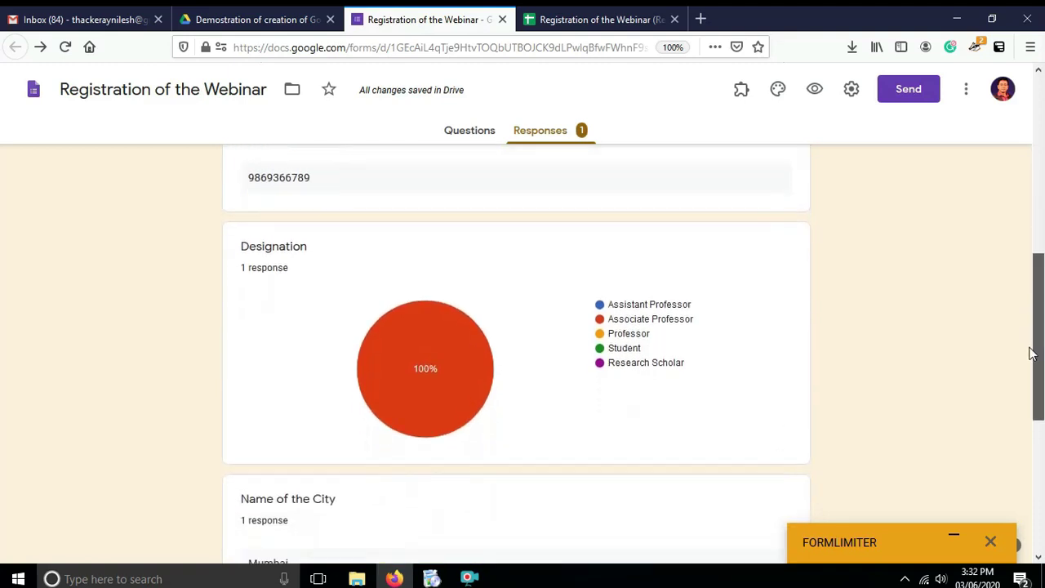
scroll(1030, 353, "down", 2)
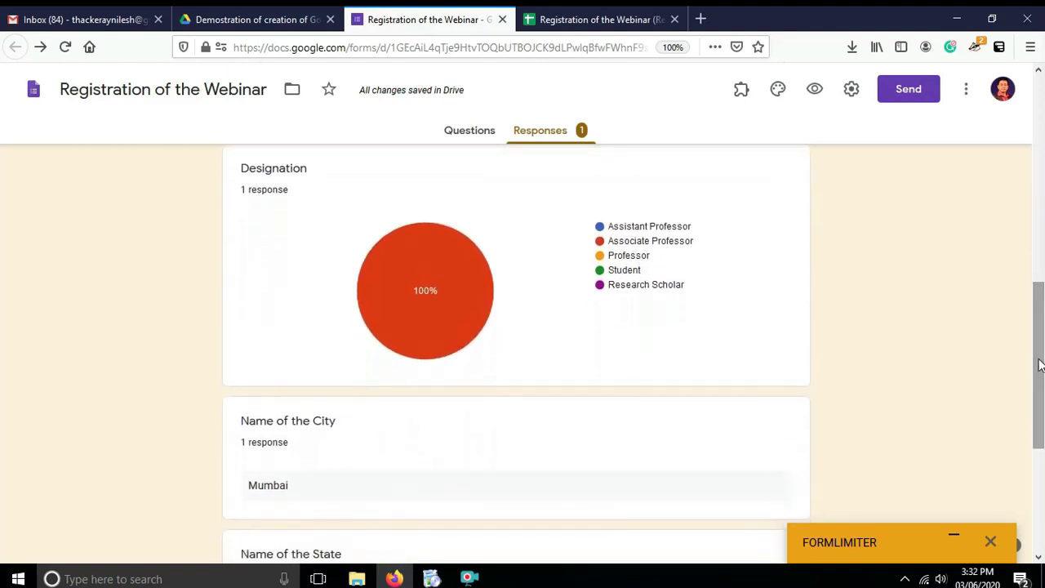
left_click_drag(1039, 357, 1033, 118)
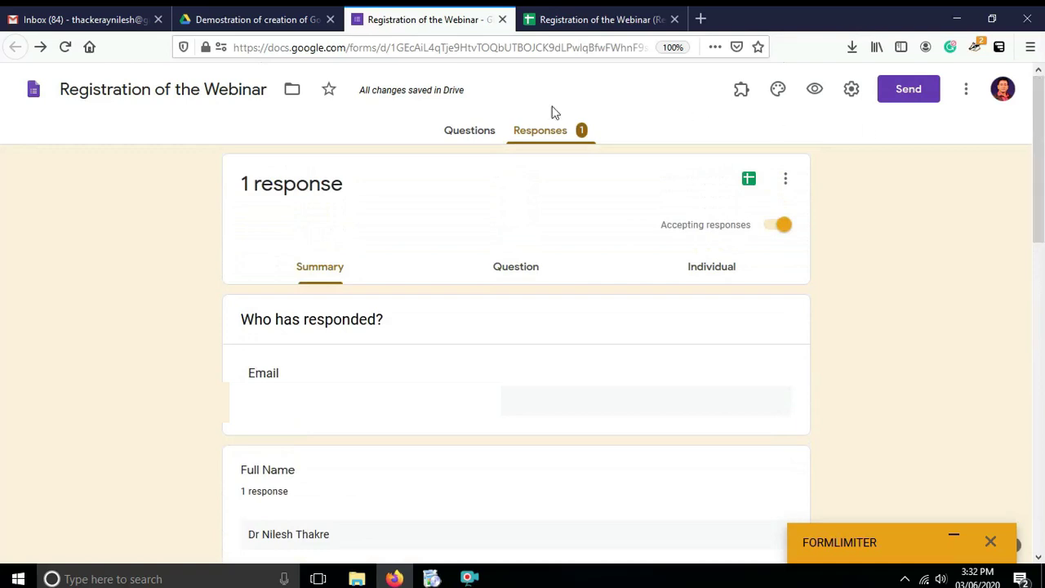
left_click(587, 21)
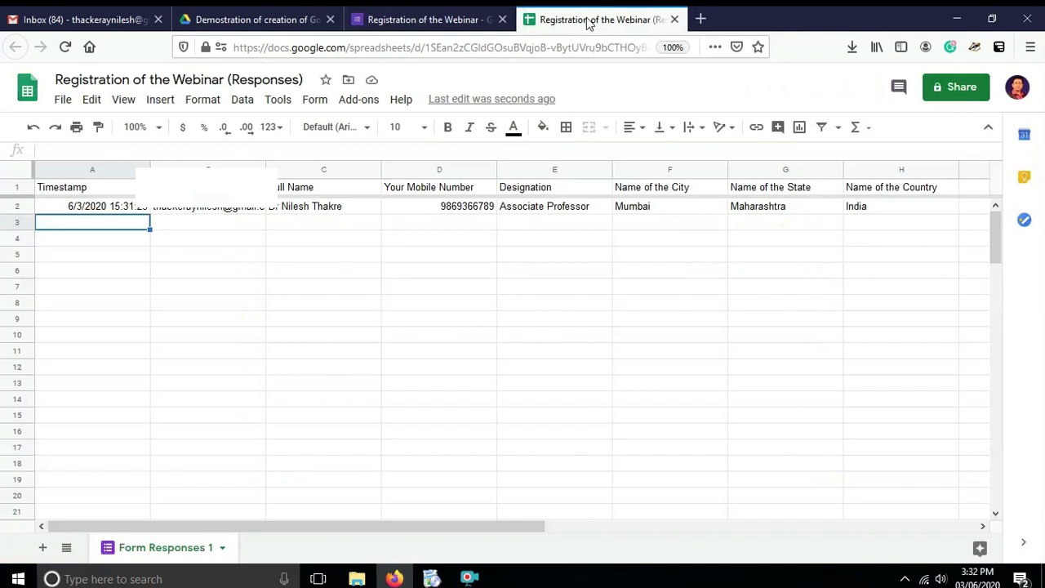
left_click(400, 23)
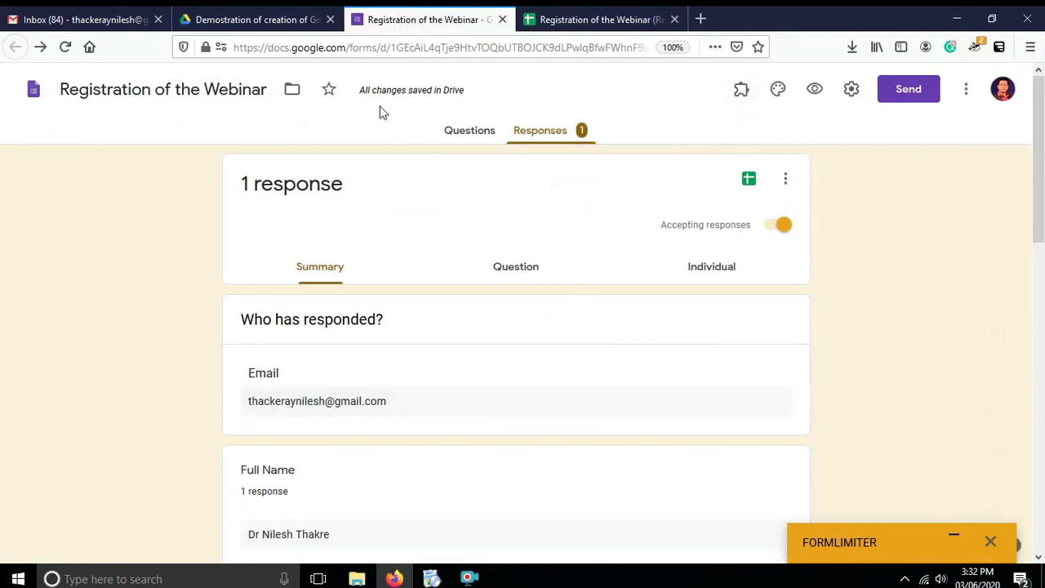
Close the form, responses spreadsheet and Drive folder tabs.
left_click(502, 20)
left_click(502, 19)
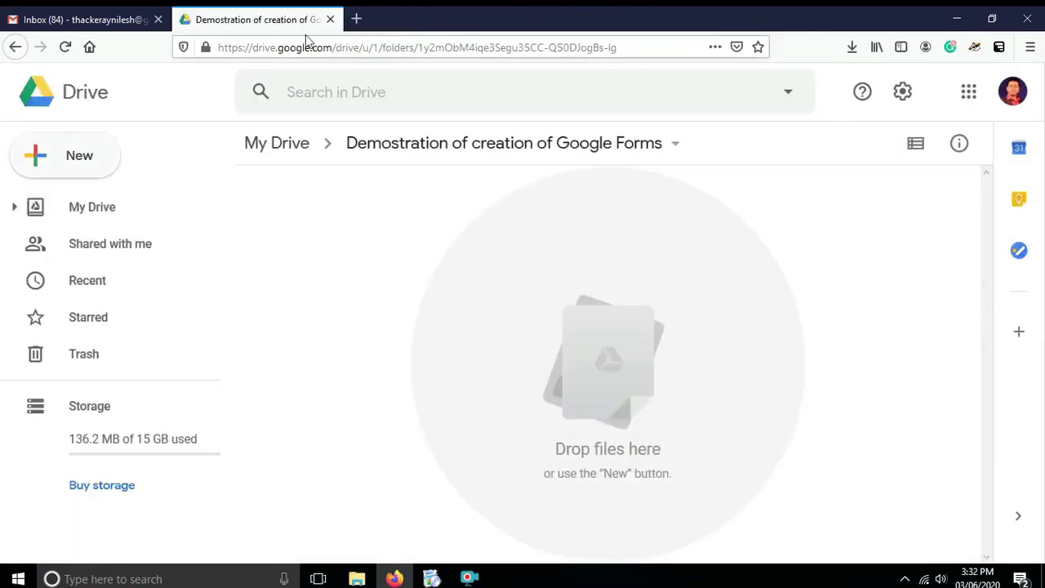
left_click(331, 20)
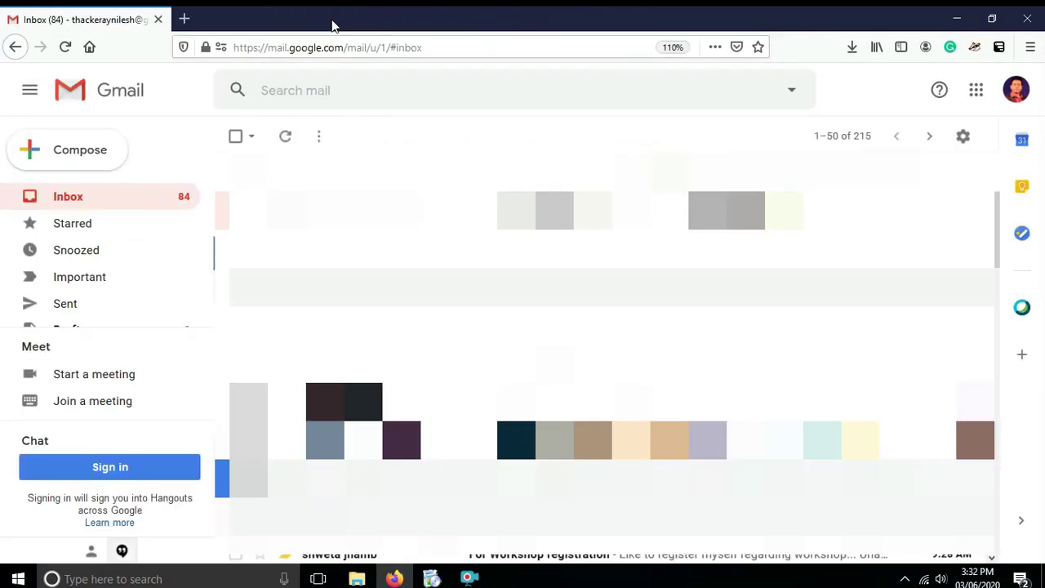
Launch Google Drive and open Registration of the Webinar from the Demostration of creation of Google Forms folder.
left_click(976, 92)
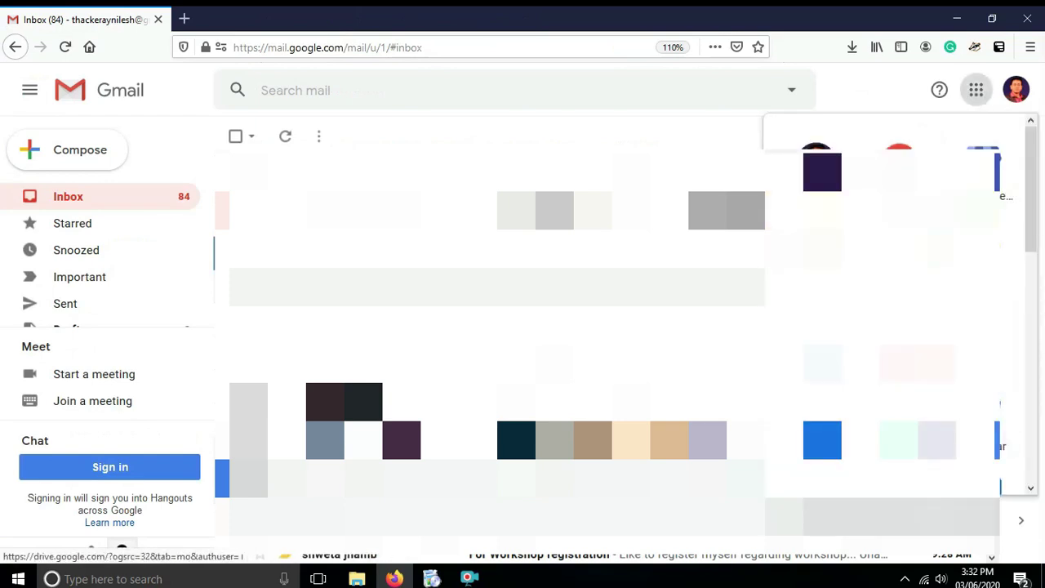
left_click(904, 433)
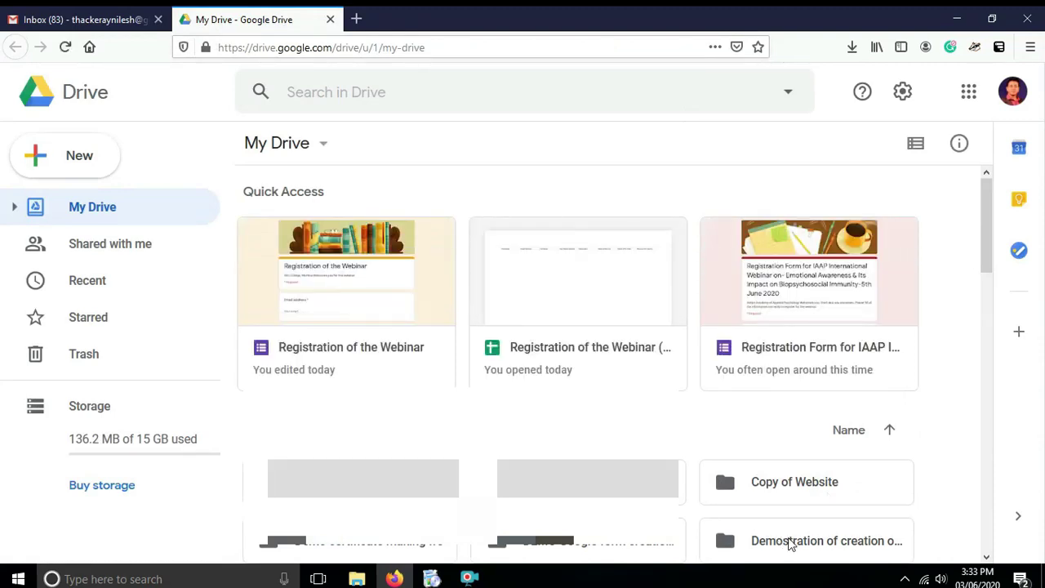
double_click(754, 542)
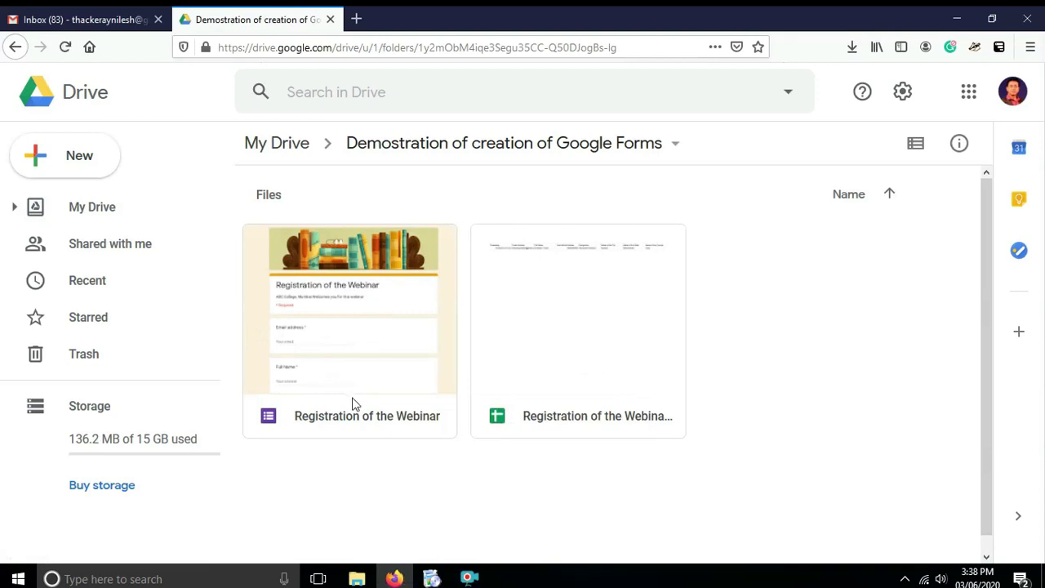
double_click(353, 402)
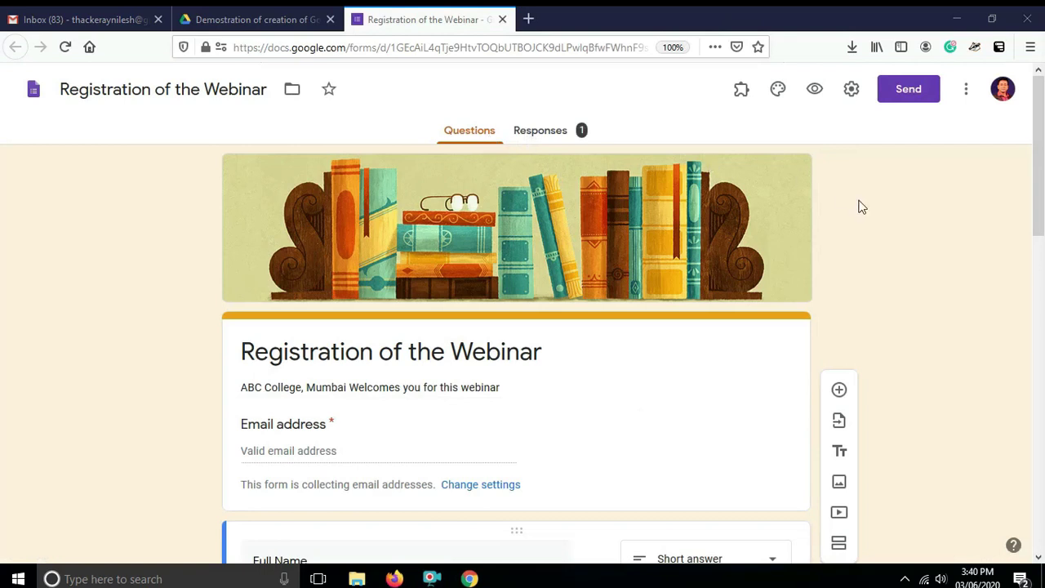
In the Send form dialog, choose the link option, tick Shorten URL and copy the forms.gle link.
left_click(901, 97)
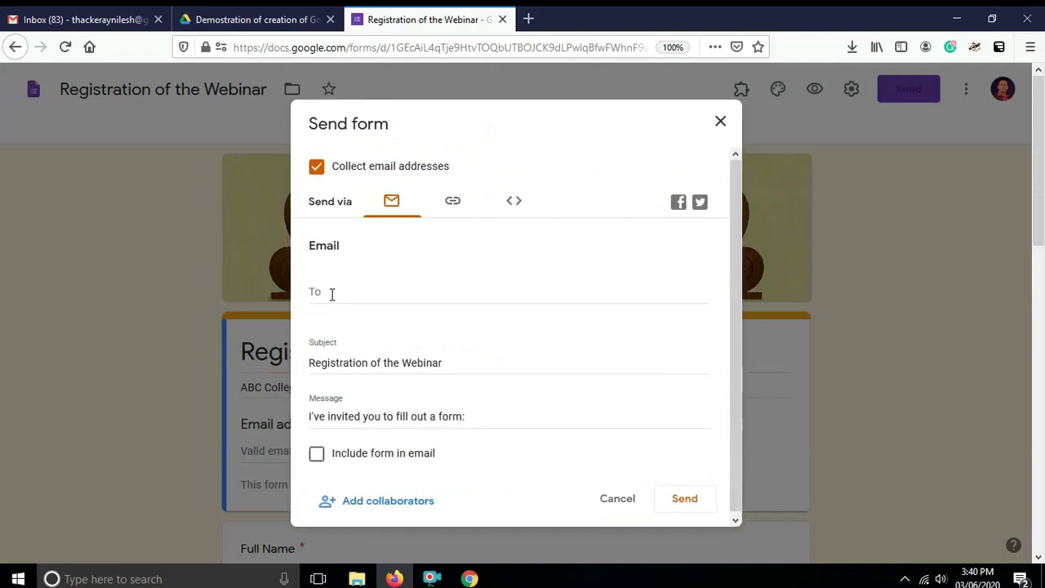
left_click(550, 301)
left_click_drag(732, 371, 732, 400)
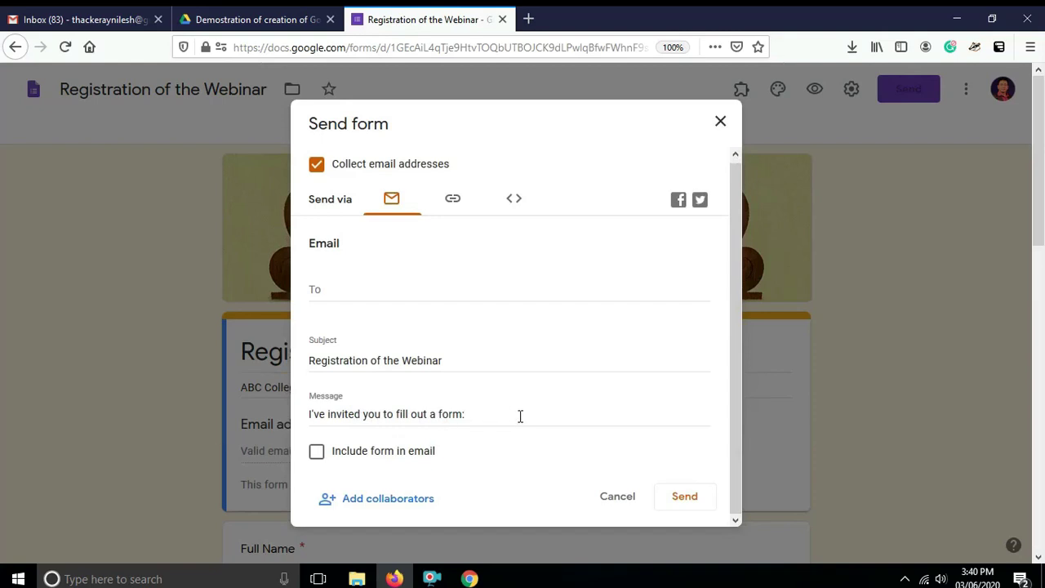
left_click(450, 200)
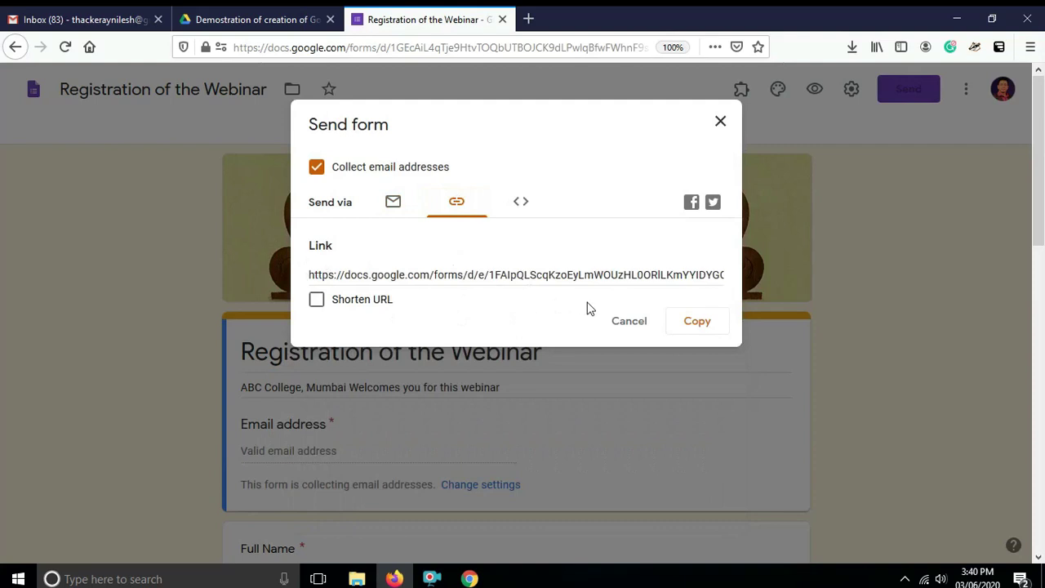
left_click(316, 300)
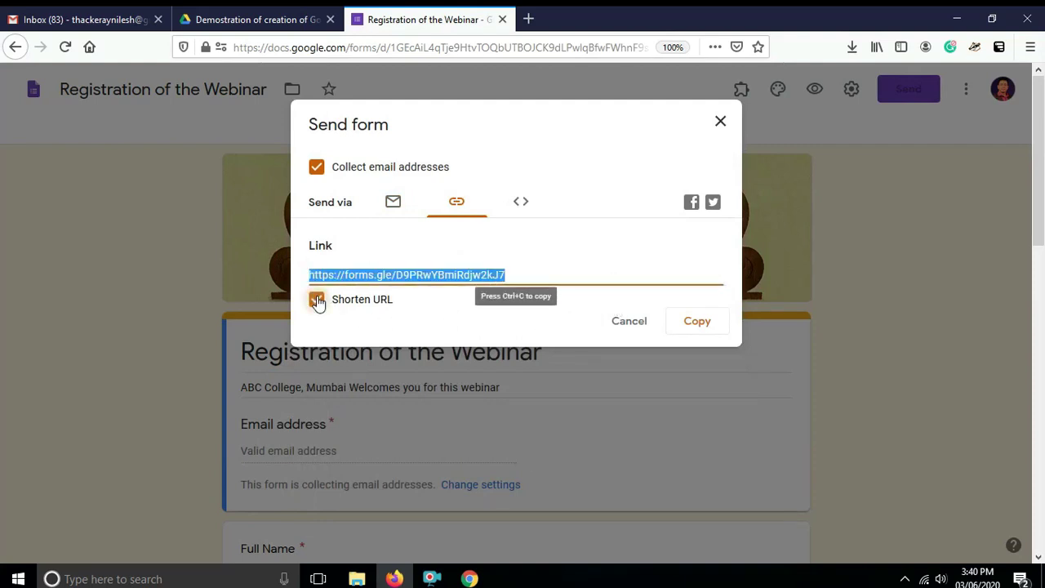
left_click(702, 325)
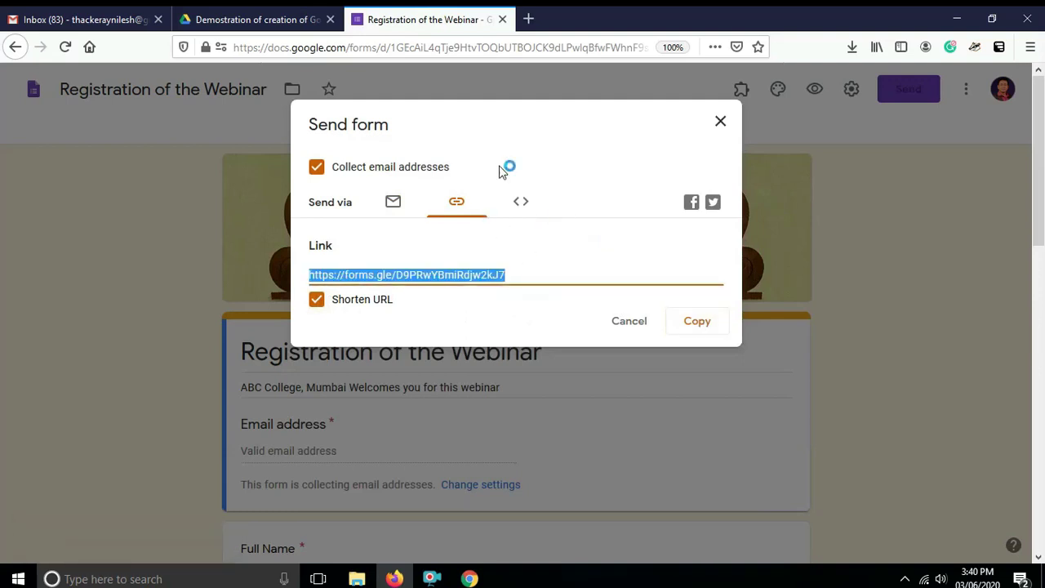
Go to Gmail and discard the extra draft messages.
left_click(81, 20)
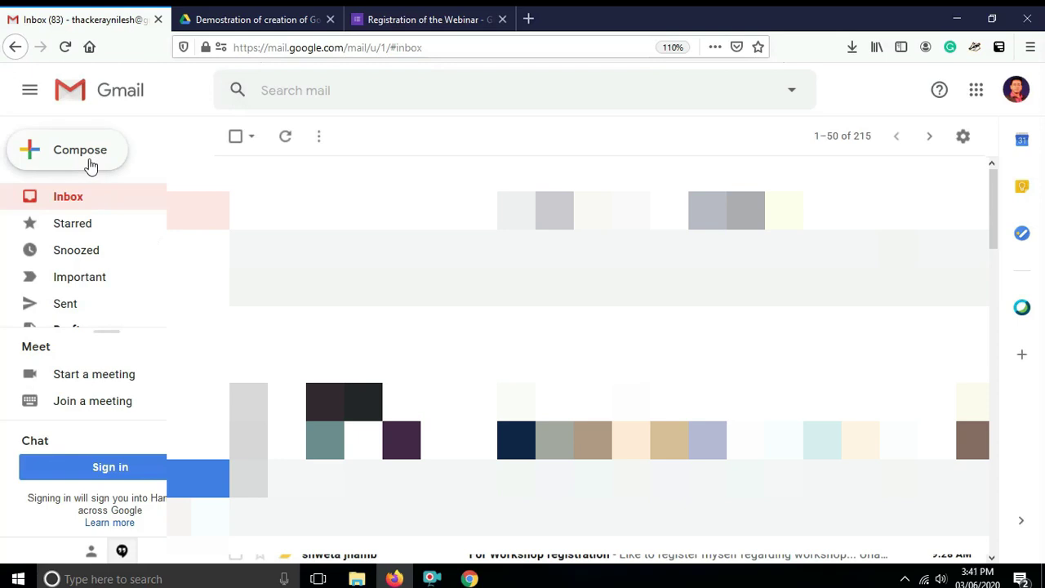
left_click(78, 156)
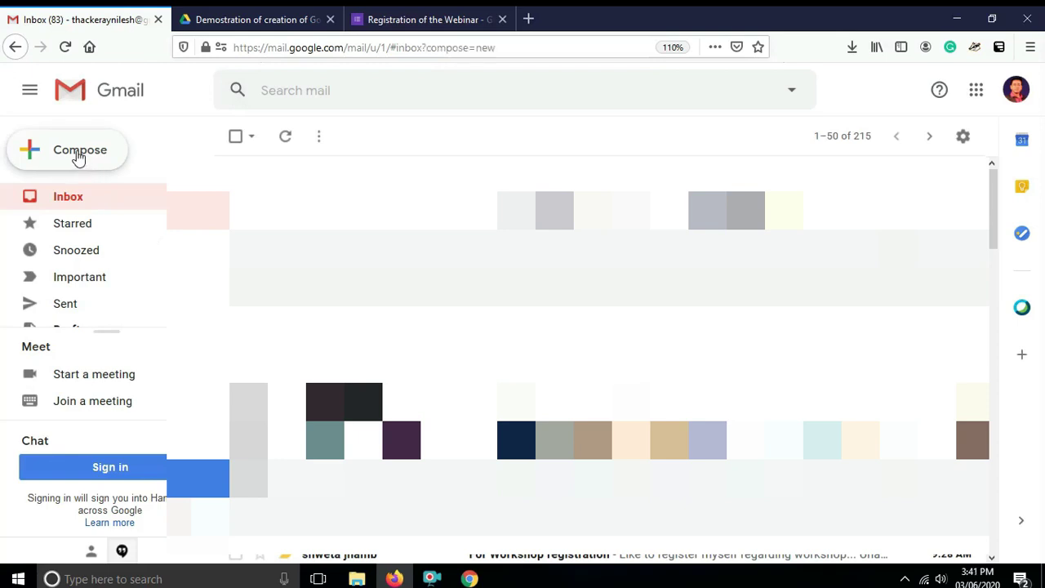
left_click(433, 21)
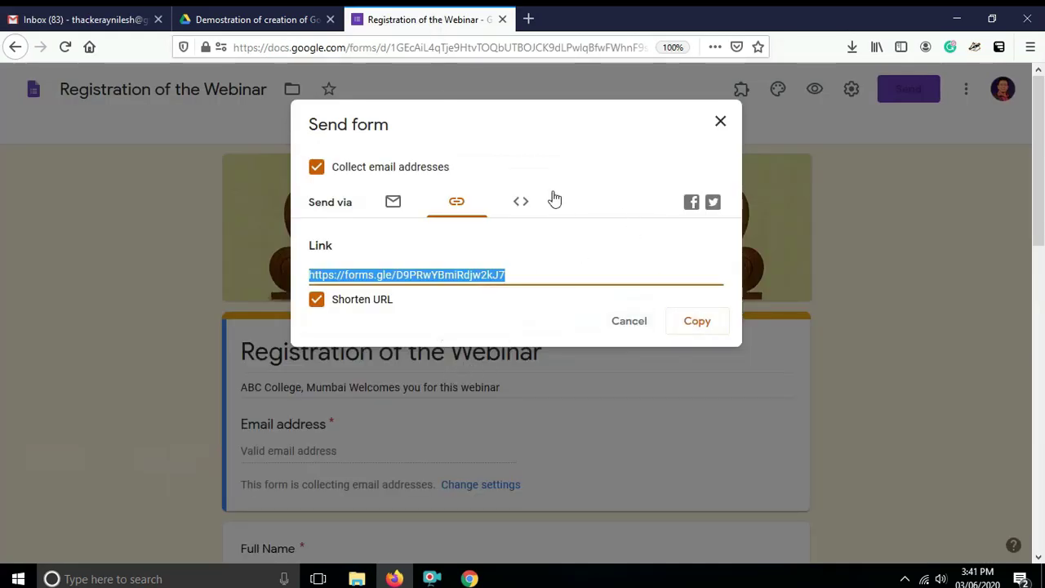
left_click(86, 18)
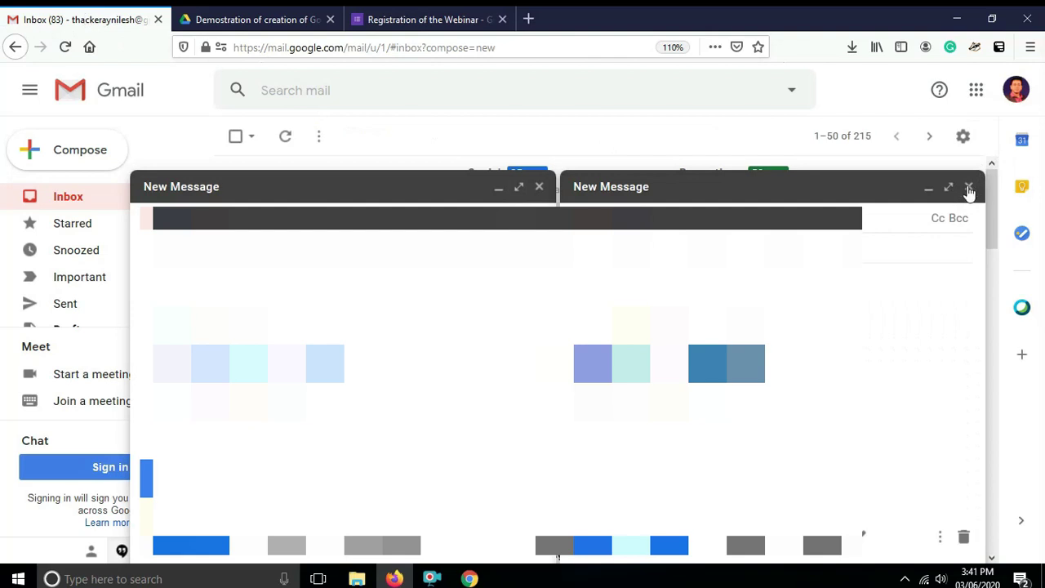
left_click(970, 189)
left_click(970, 189)
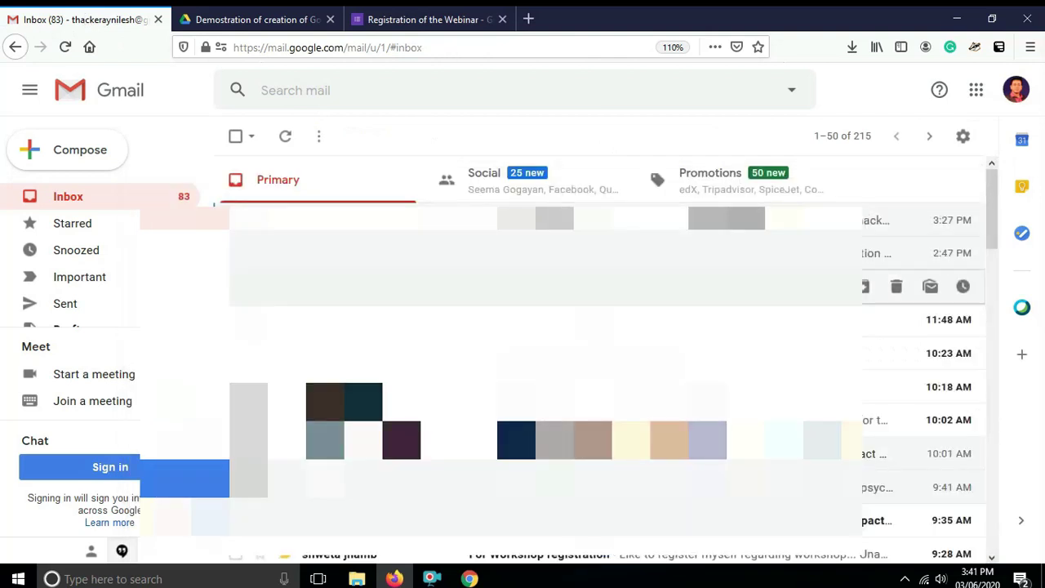
Email the pasted short link under subject 'Link of the registration', then open the received link.
double_click(87, 156)
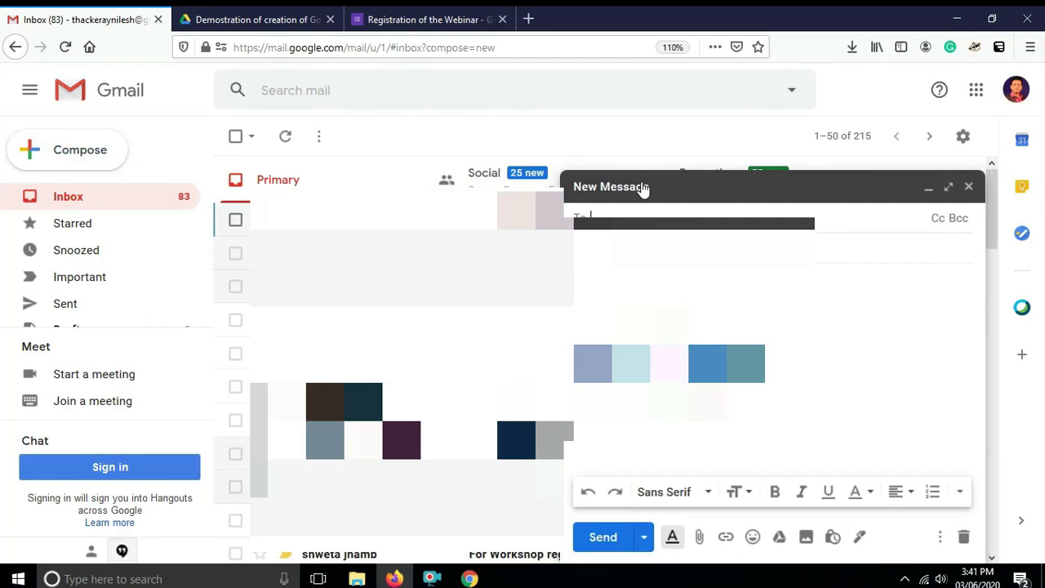
type("th")
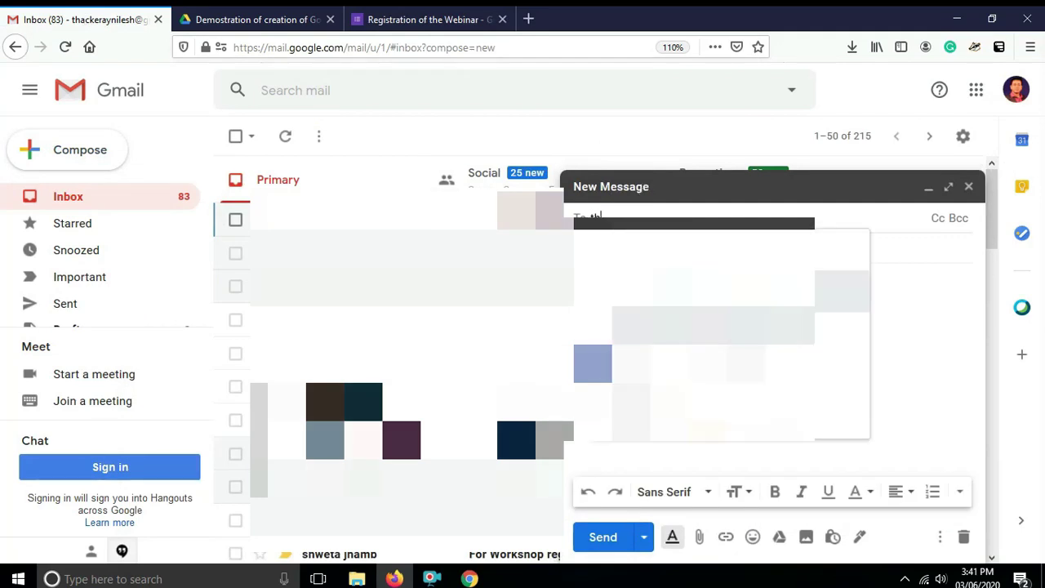
key("Return")
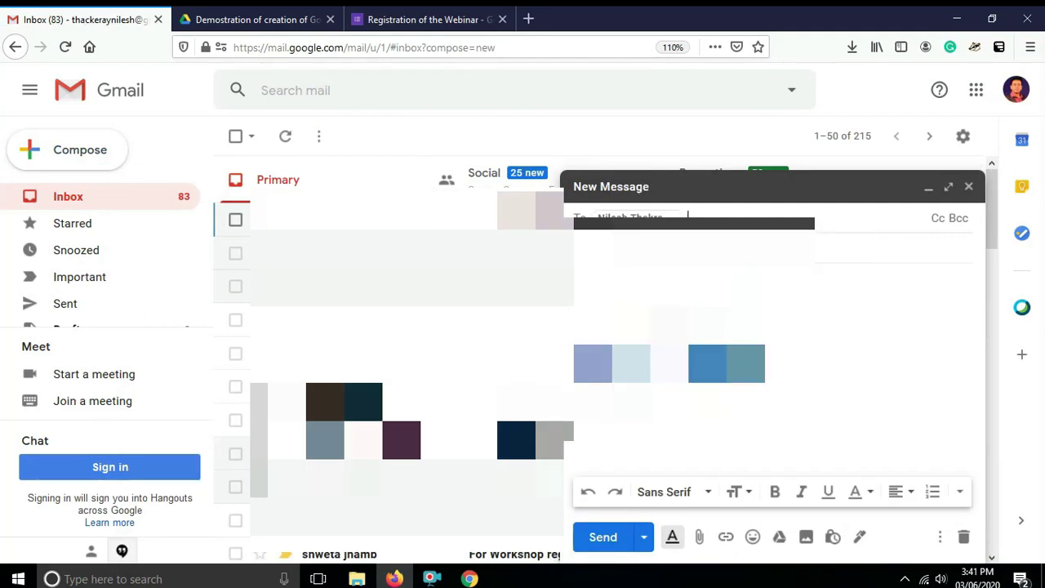
key("Tab")
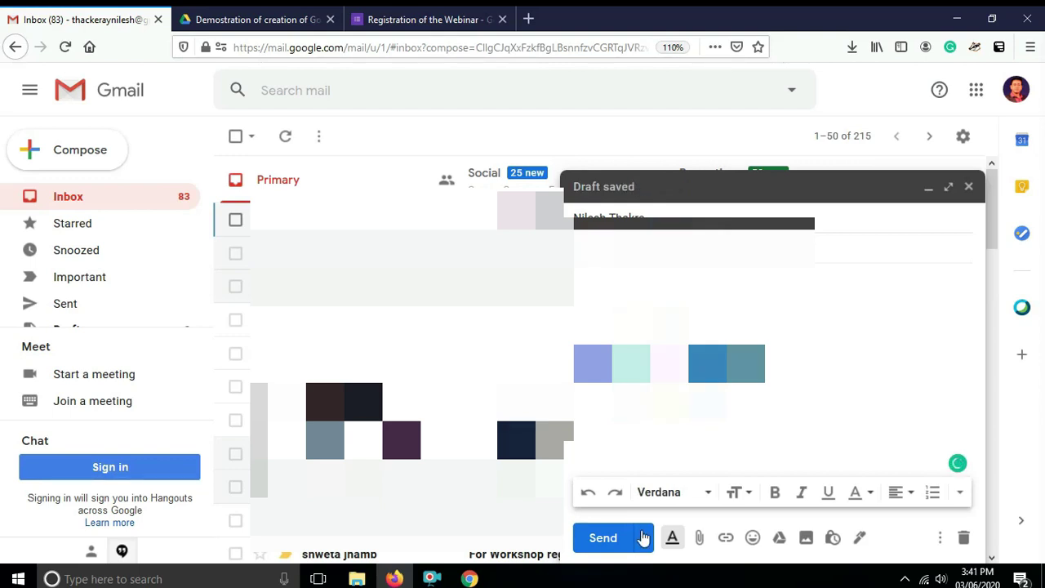
left_click(602, 537)
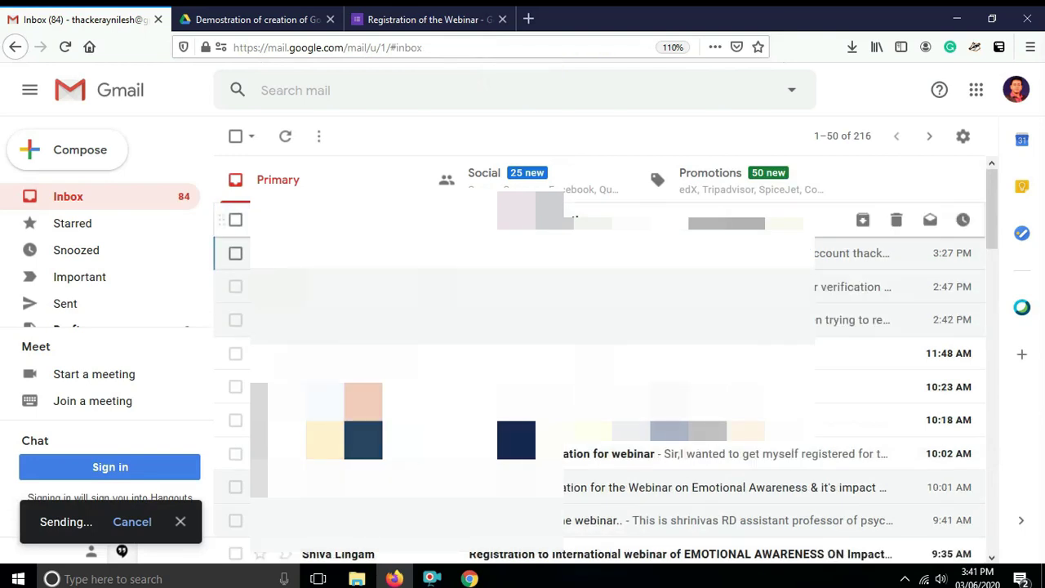
left_click(501, 232)
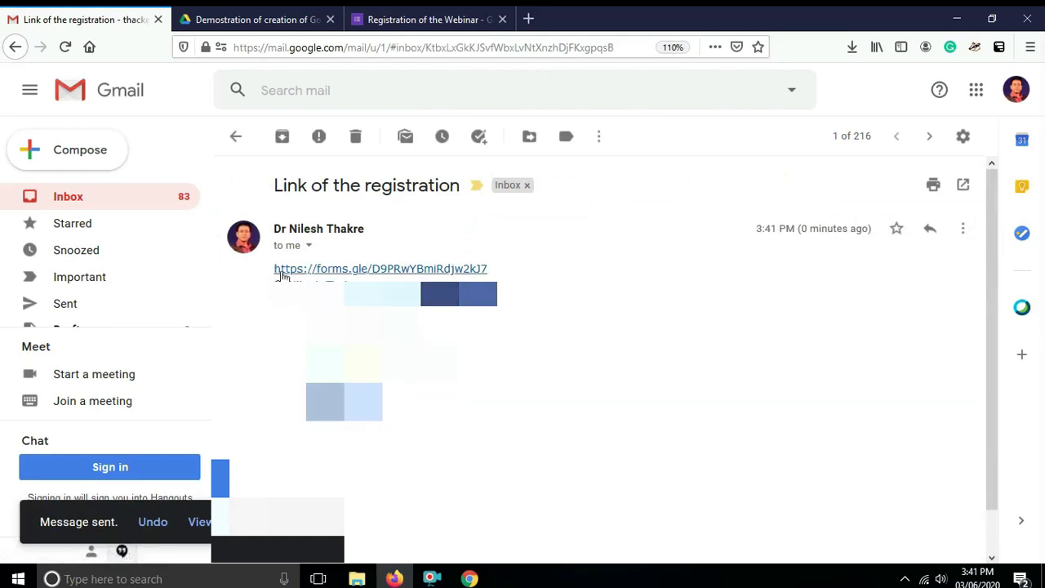
left_click(324, 274)
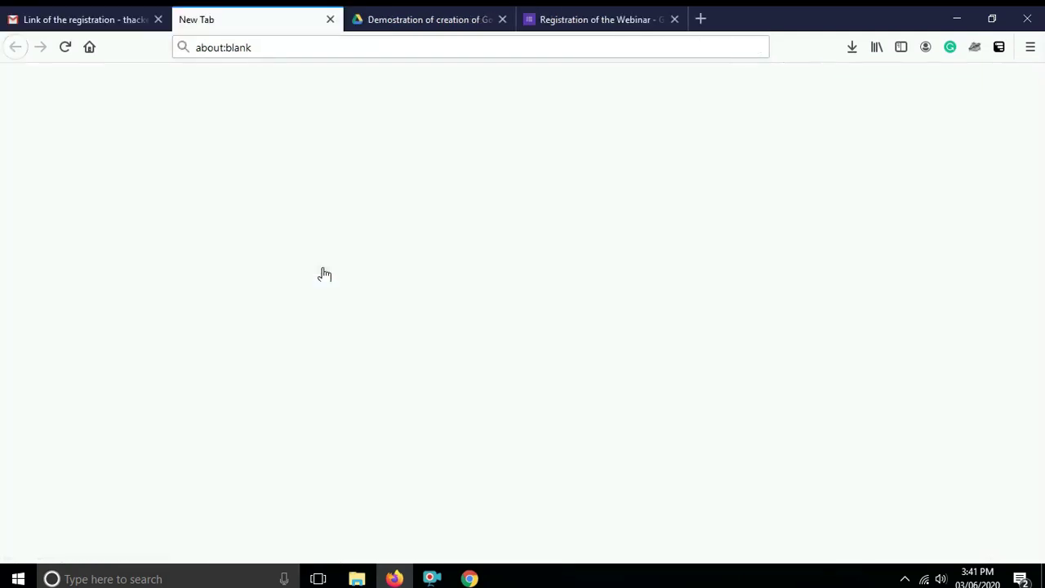